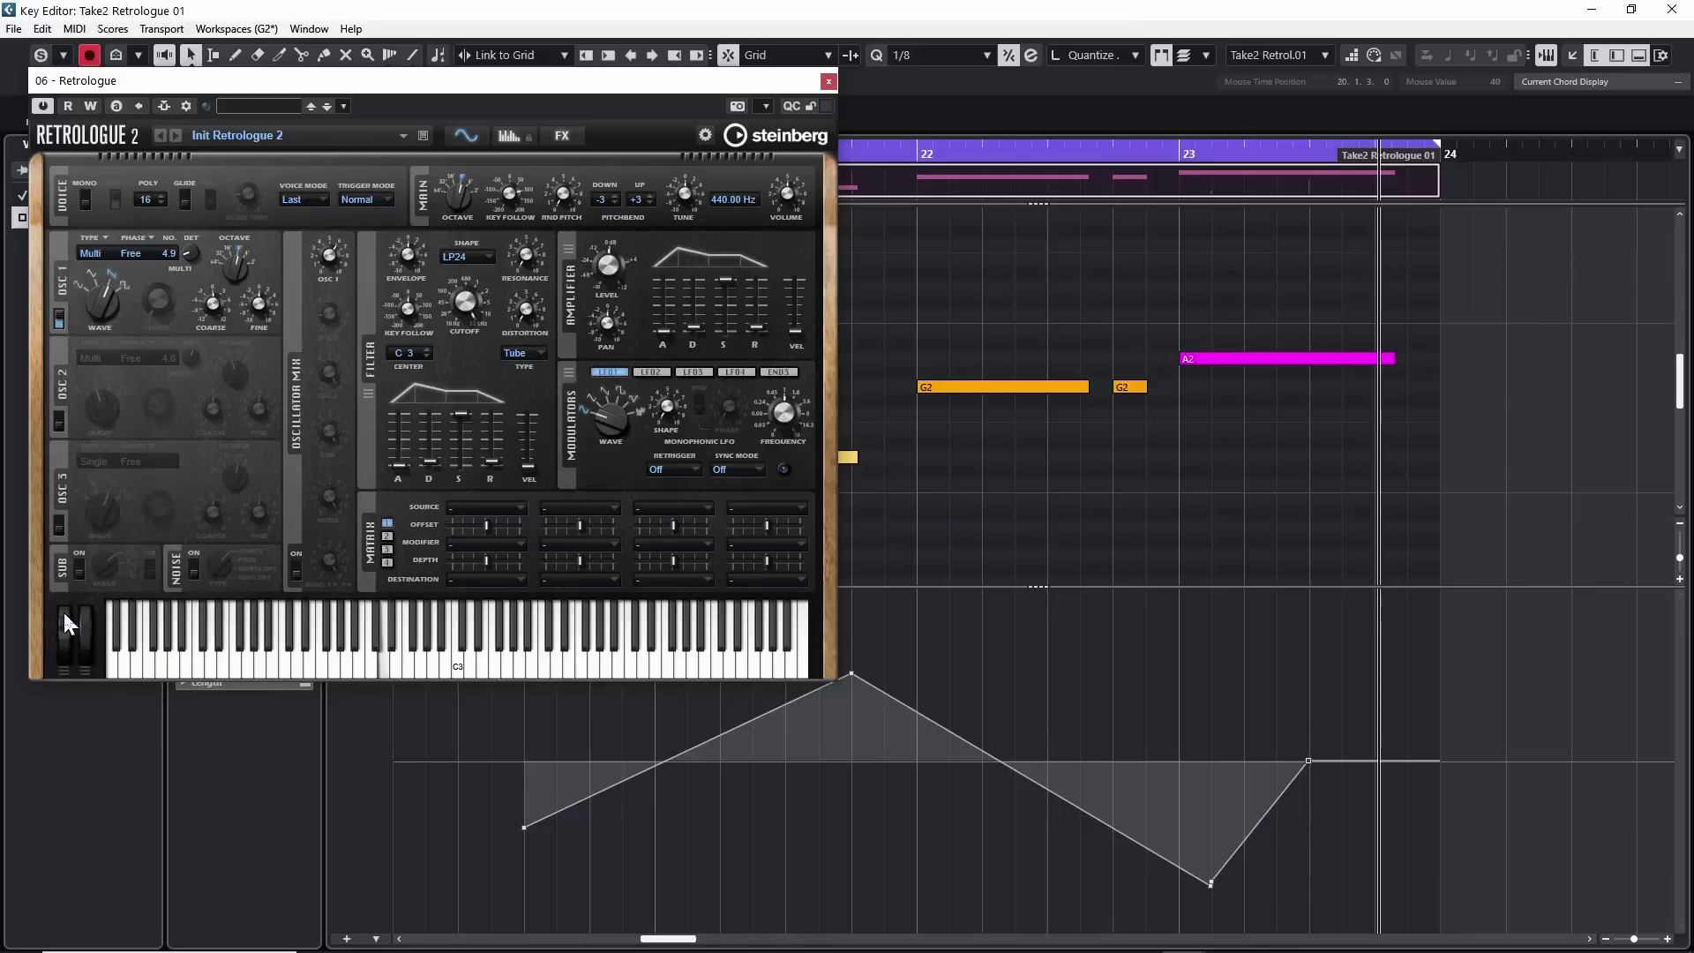
- Close the Retrologue instrument window and play the part to hear its pitchbend curve
left_click(830, 82)
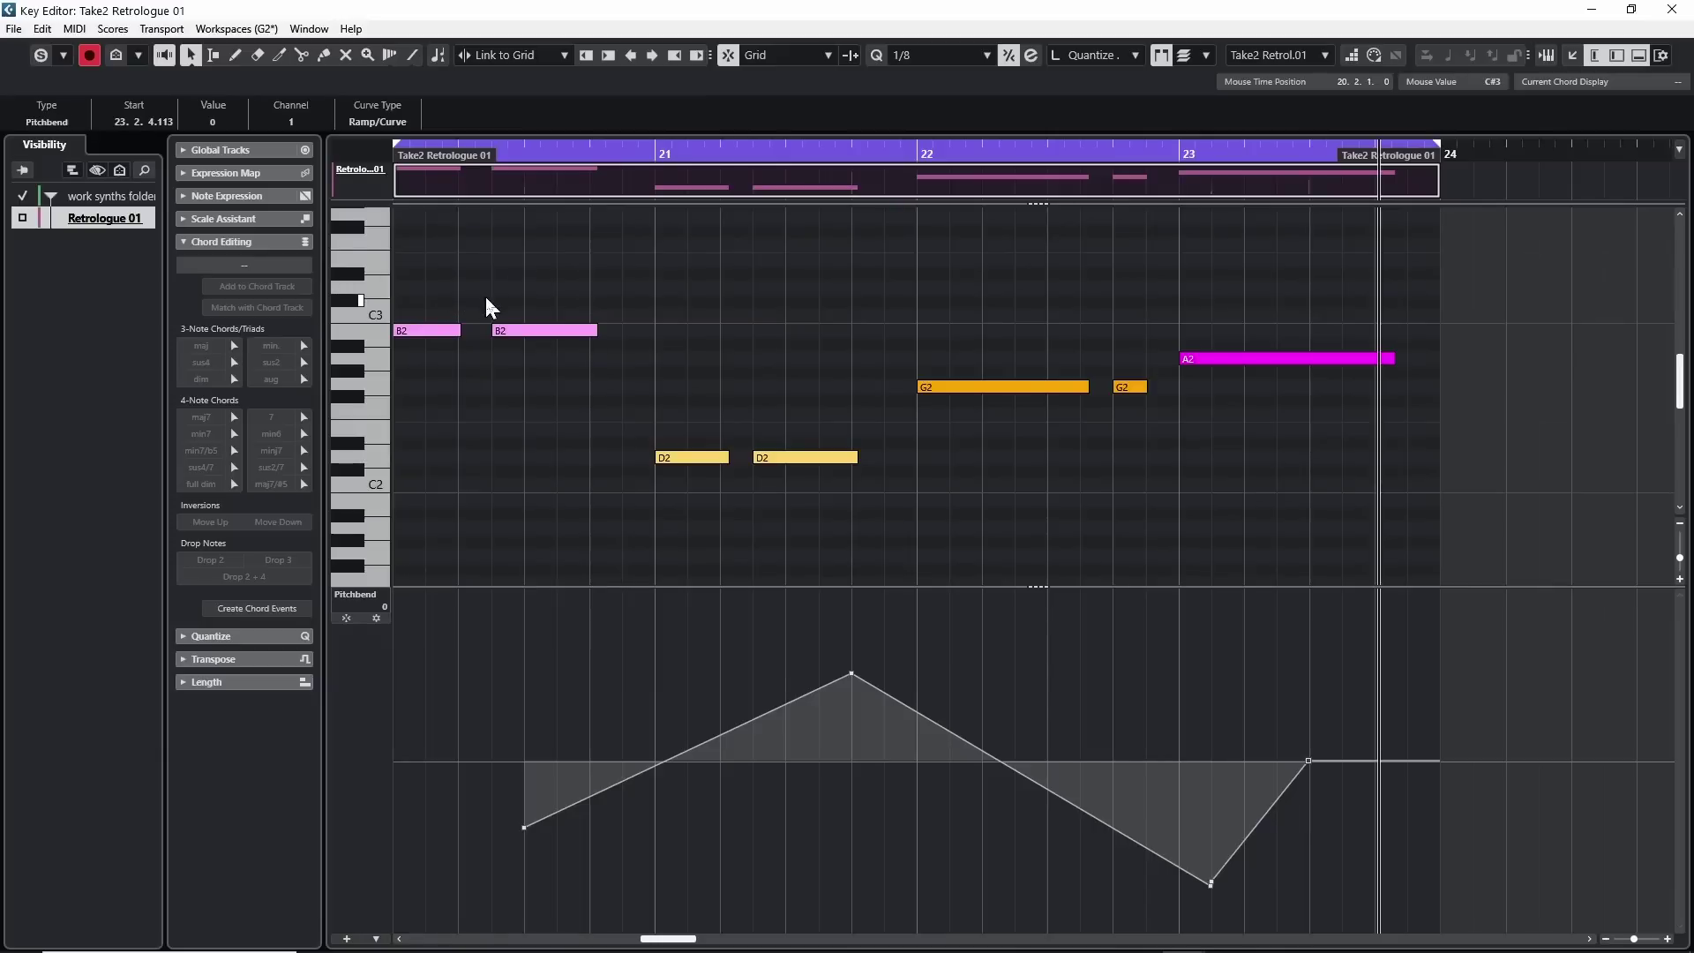
key("space")
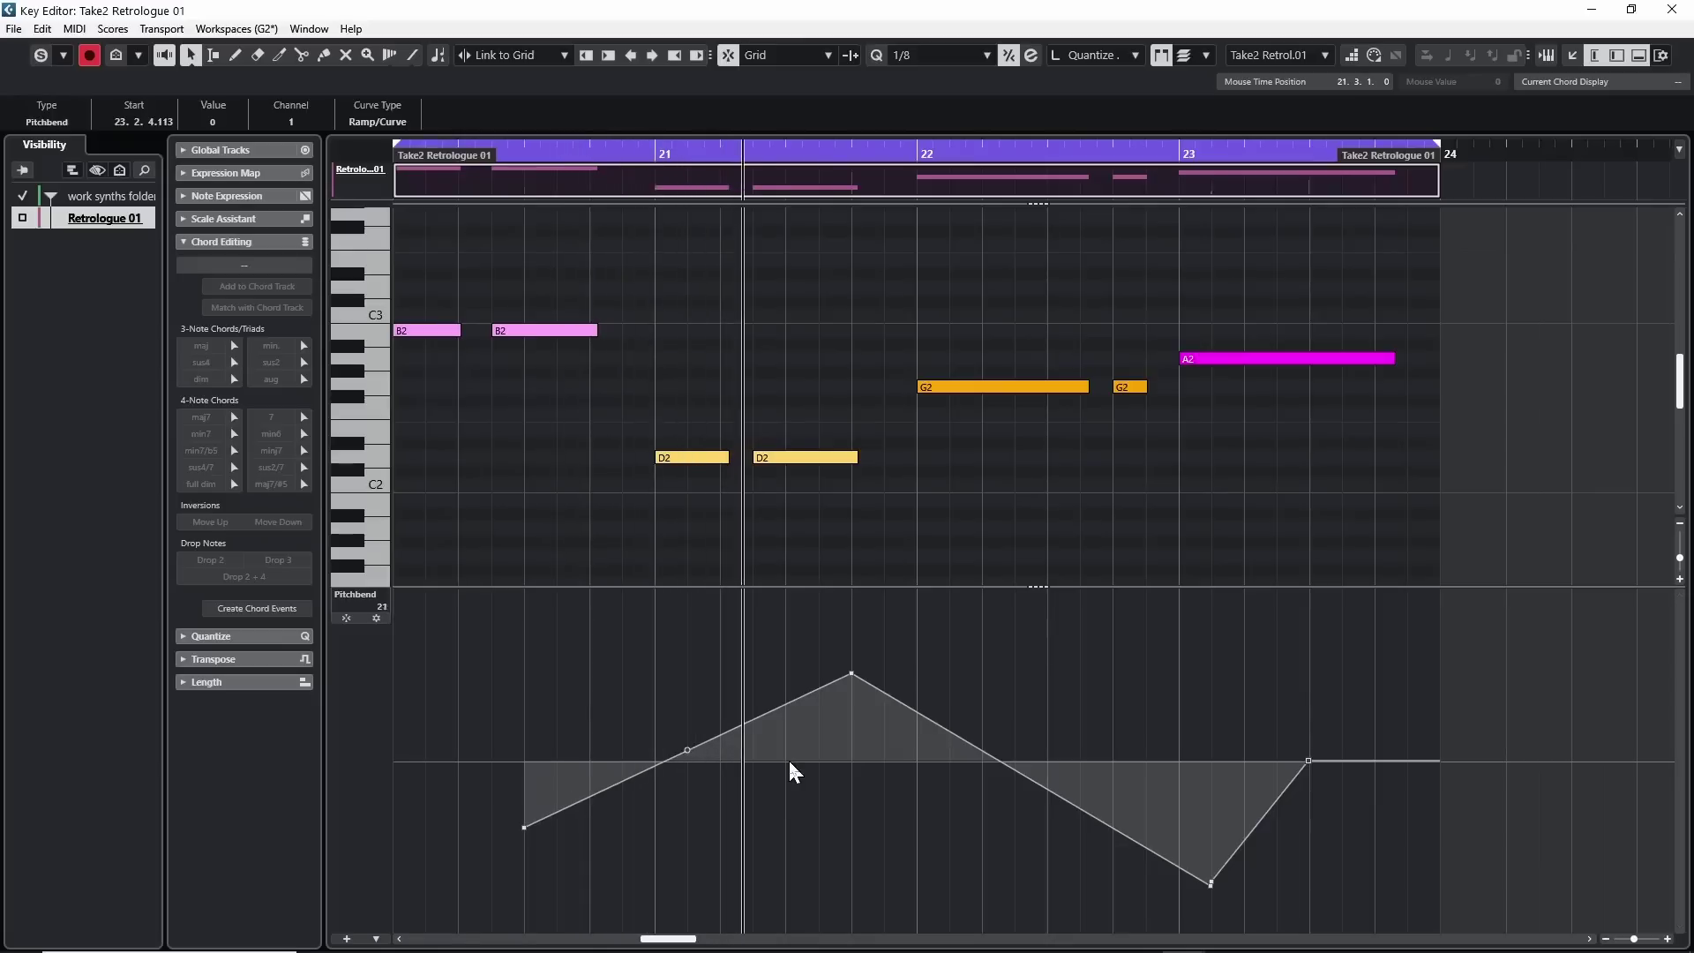
left_click_drag(540, 587, 600, 616)
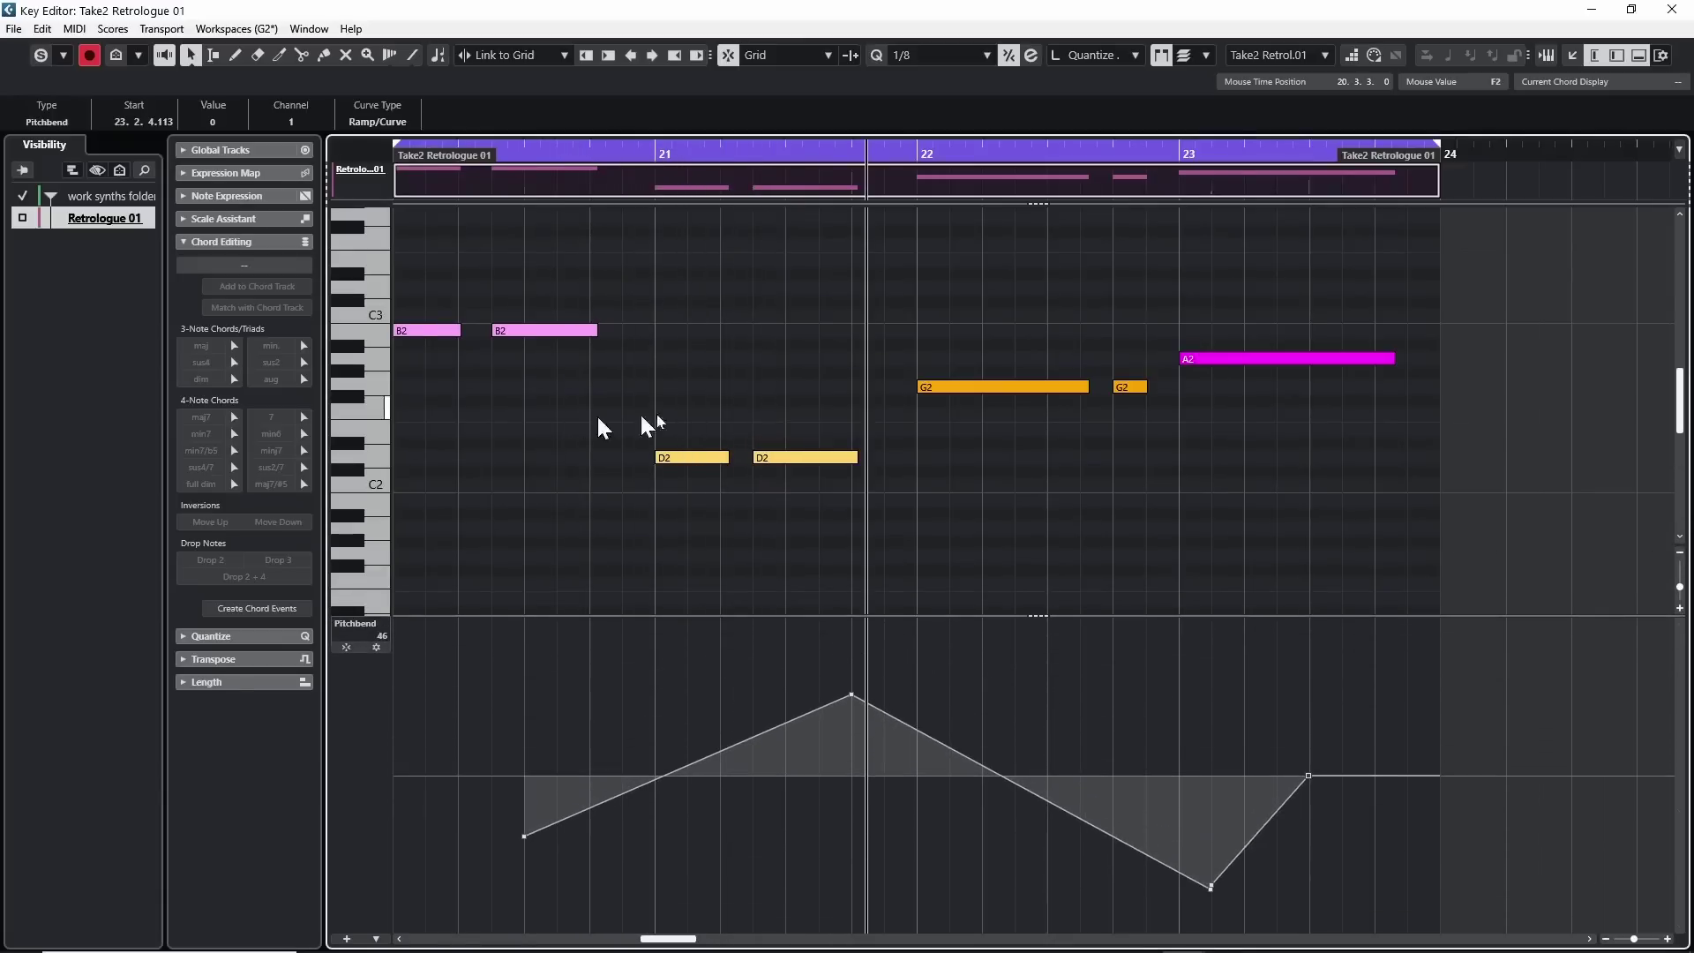
- Close the Key Editor, reopen it on the Take2 Retrologue 01 part, and enlarge the controller lane
left_click(1673, 17)
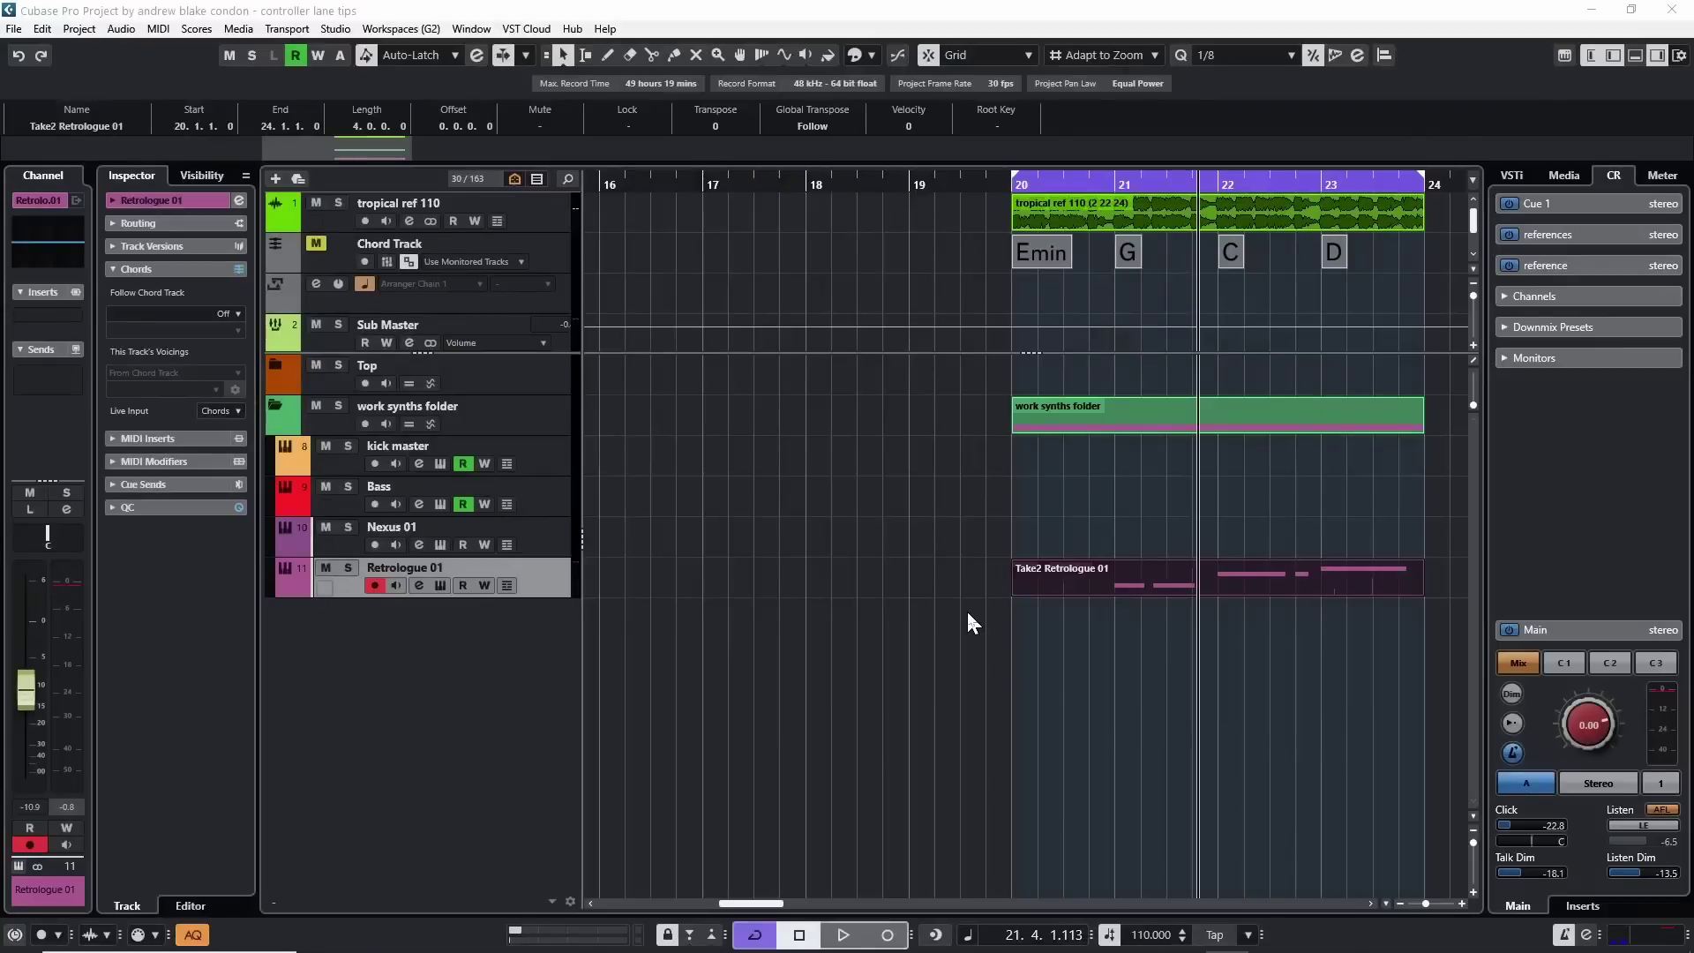
left_click(945, 540)
left_click(1147, 565)
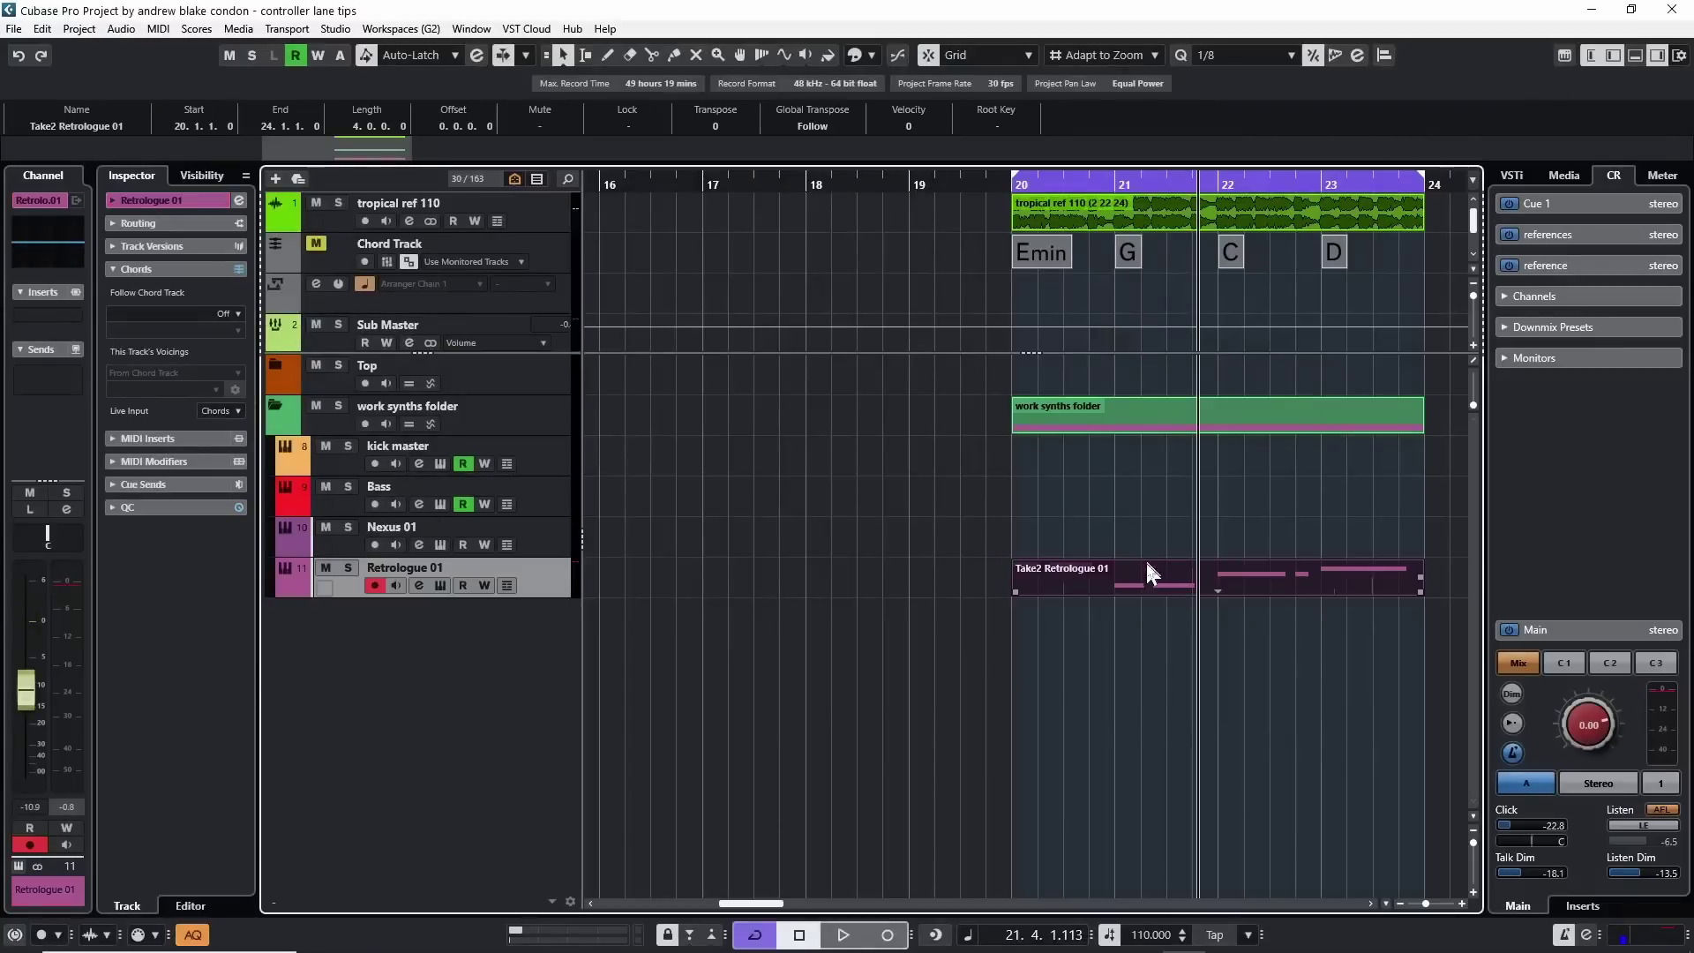
double_click(1151, 575)
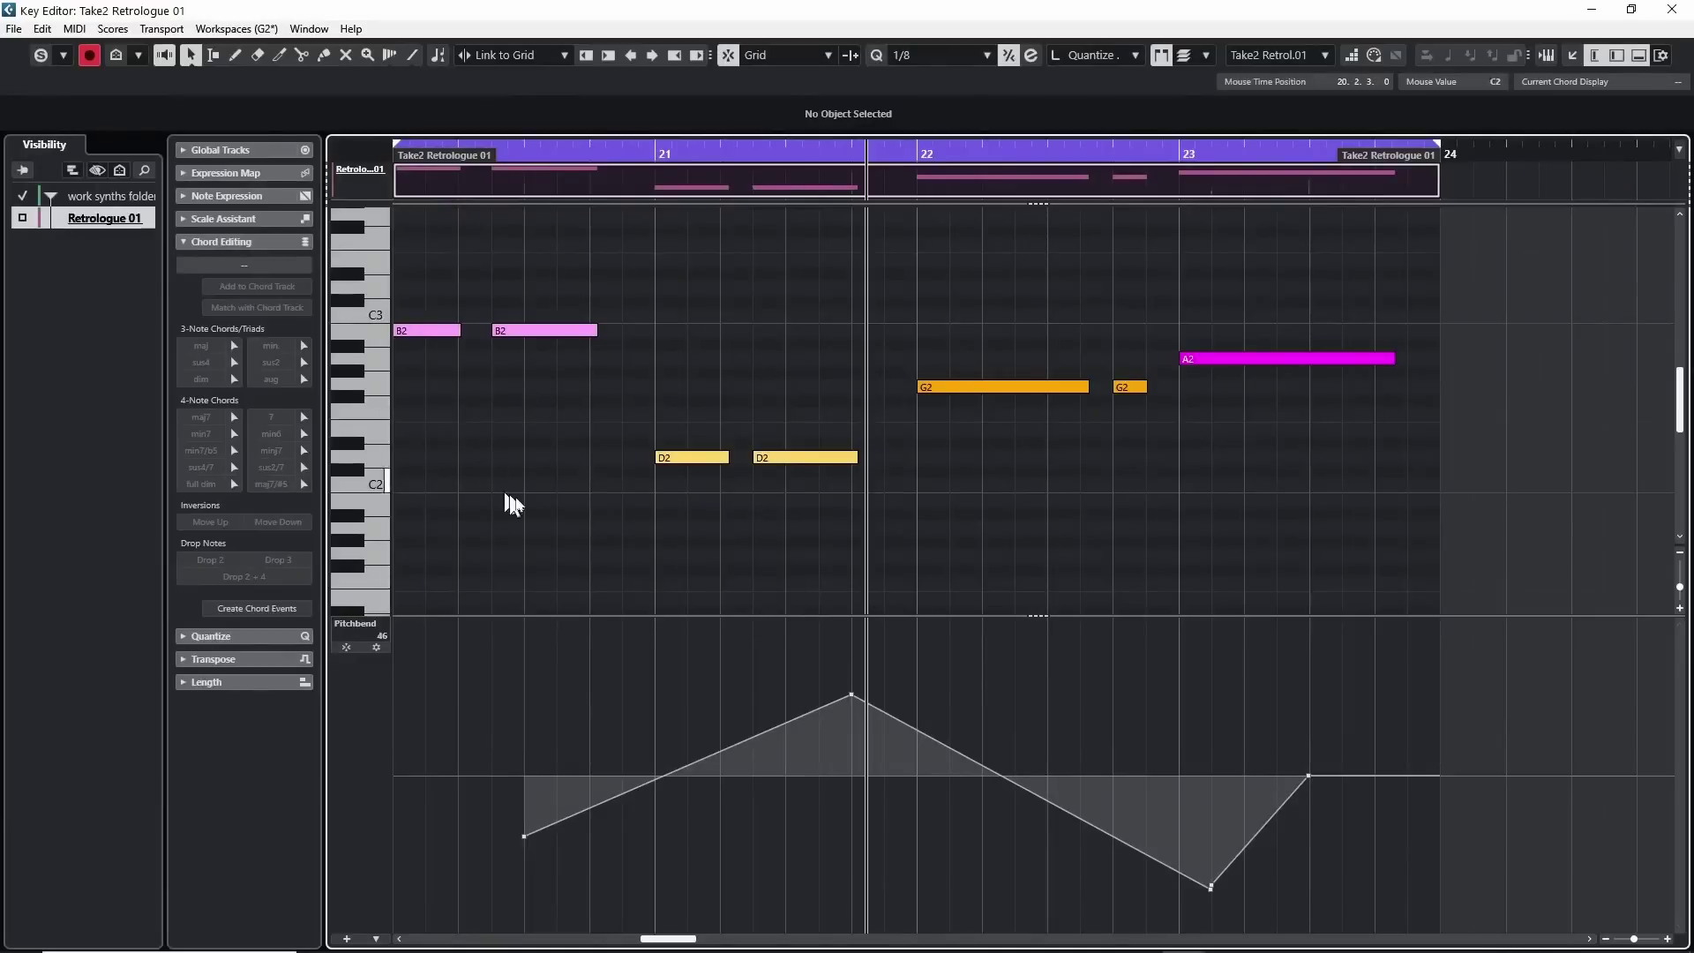
left_click_drag(615, 617, 675, 584)
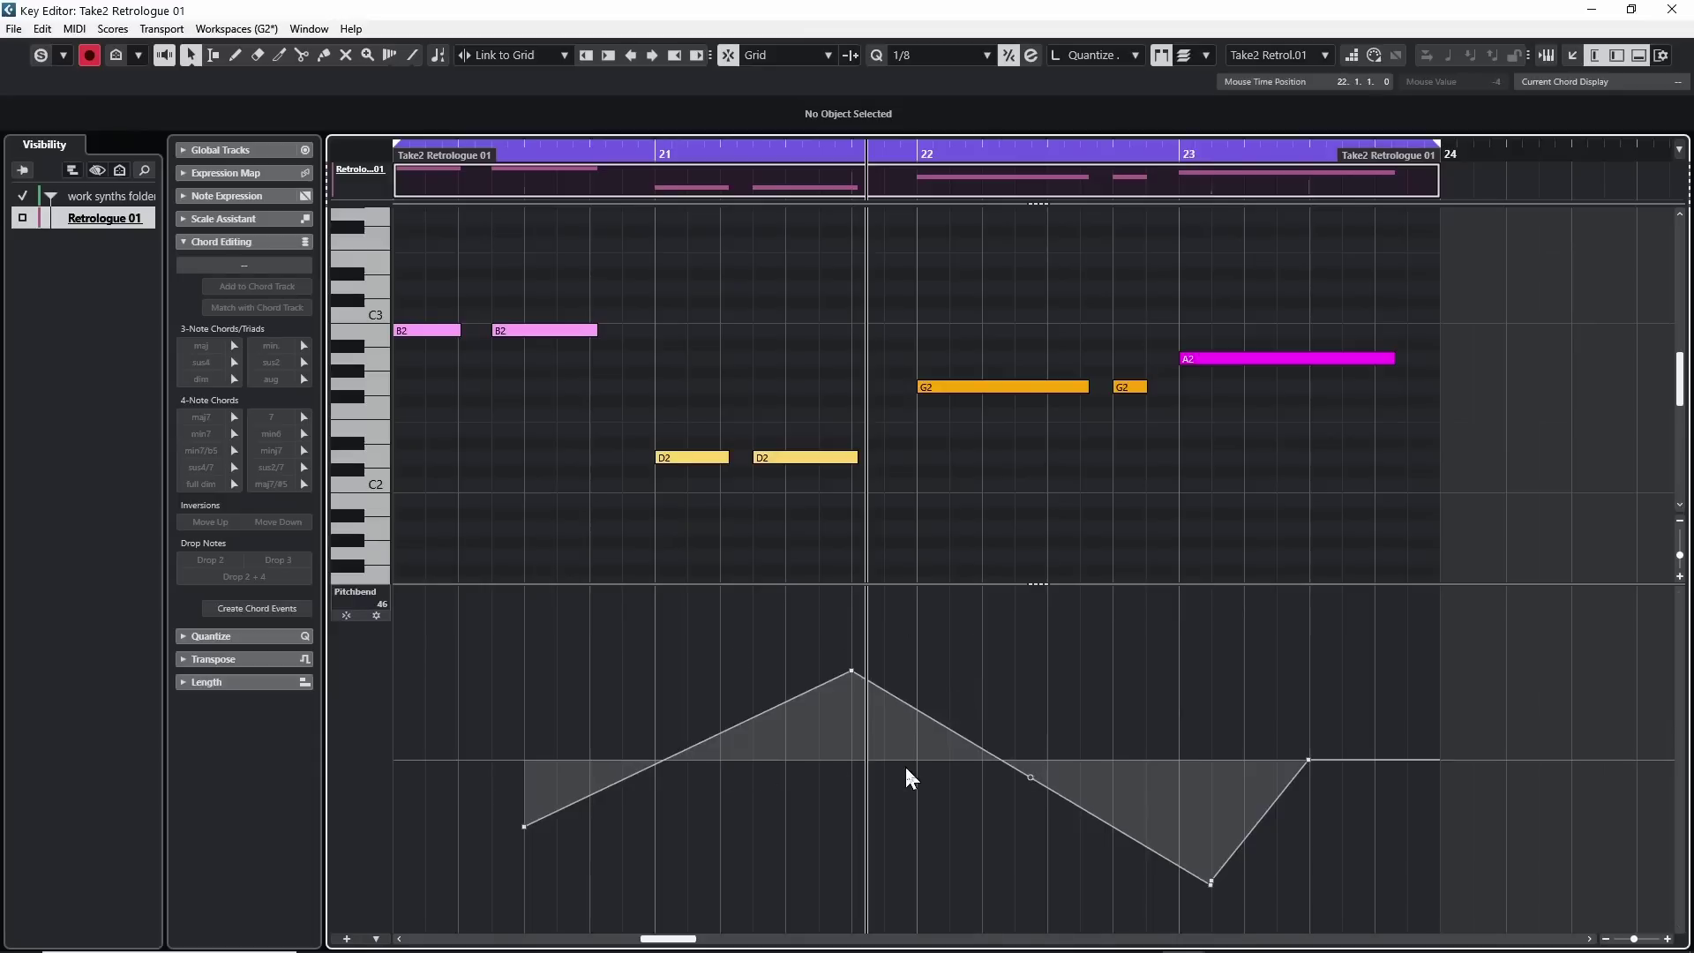
- Draw a zigzag pitchbend curve with the Line tool from about 20.2 to 23.3 on the Pitchbend lane
left_click(355, 592)
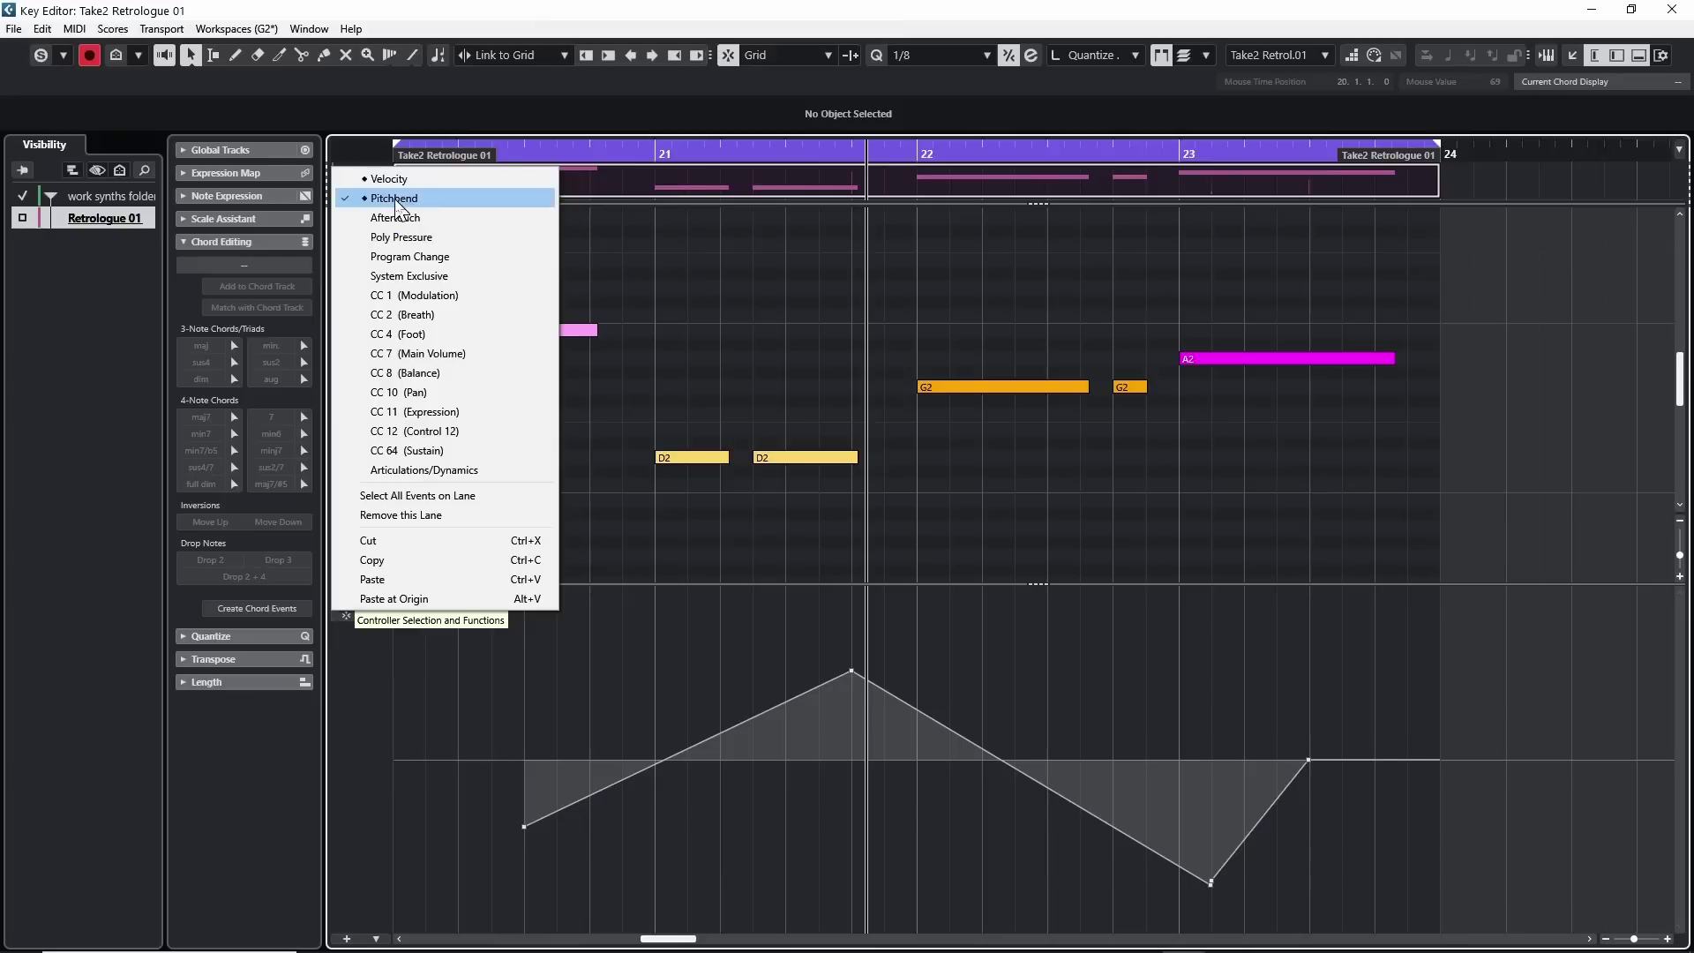
right_click(481, 681)
left_click(702, 688)
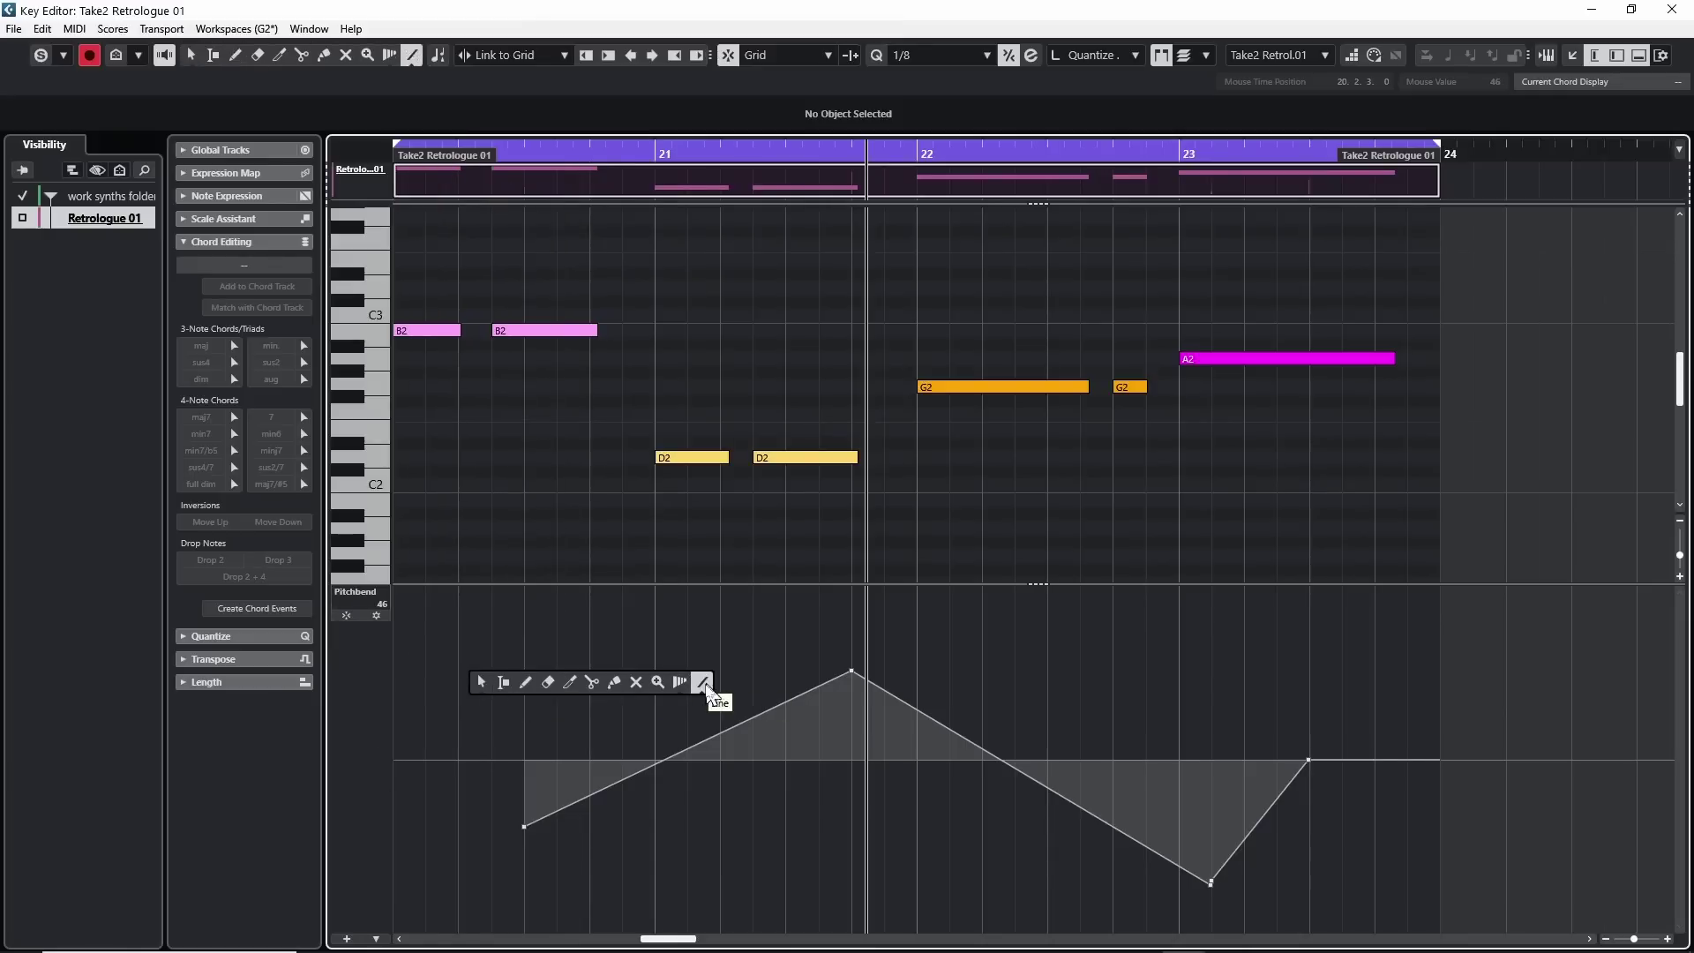
left_click(704, 685)
mouse_move(457, 676)
left_mouse_down()
mouse_move(680, 794)
mouse_move(951, 847)
mouse_move(1006, 692)
mouse_move(1053, 639)
mouse_move(1209, 836)
mouse_move(1229, 681)
mouse_move(1341, 824)
left_mouse_up()
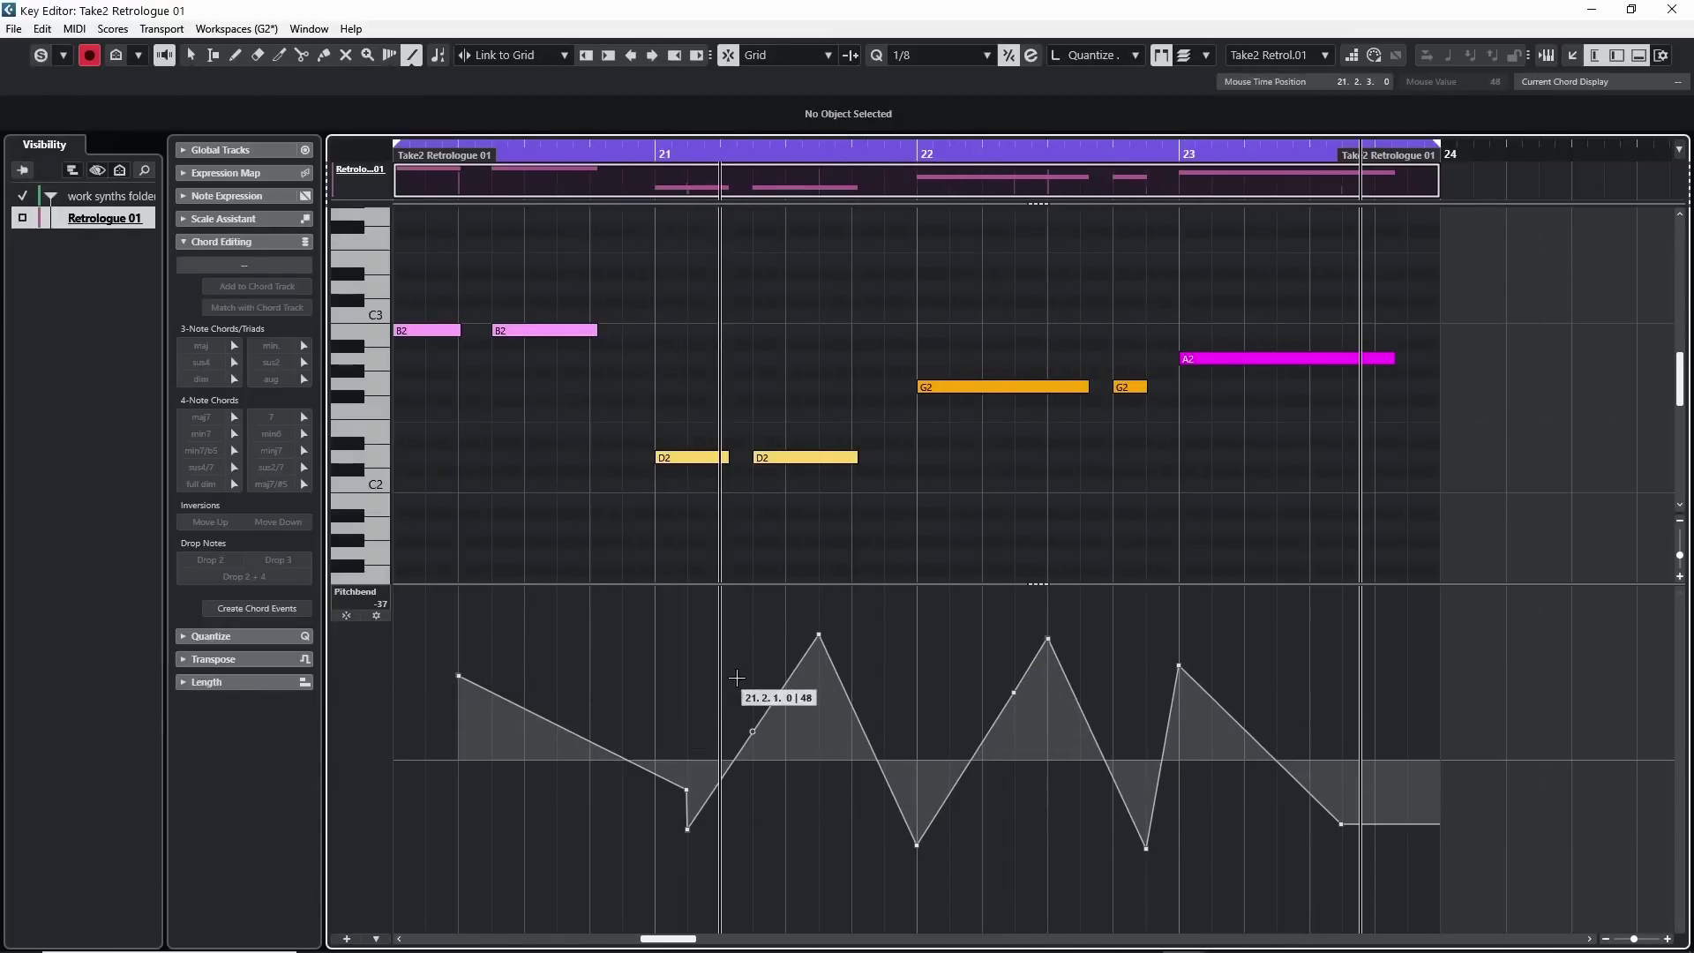
- Delete all events on the Pitchbend lane and draw a new curve from about 20.2 to 22.3, peaking near bar 21
right_click(353, 701)
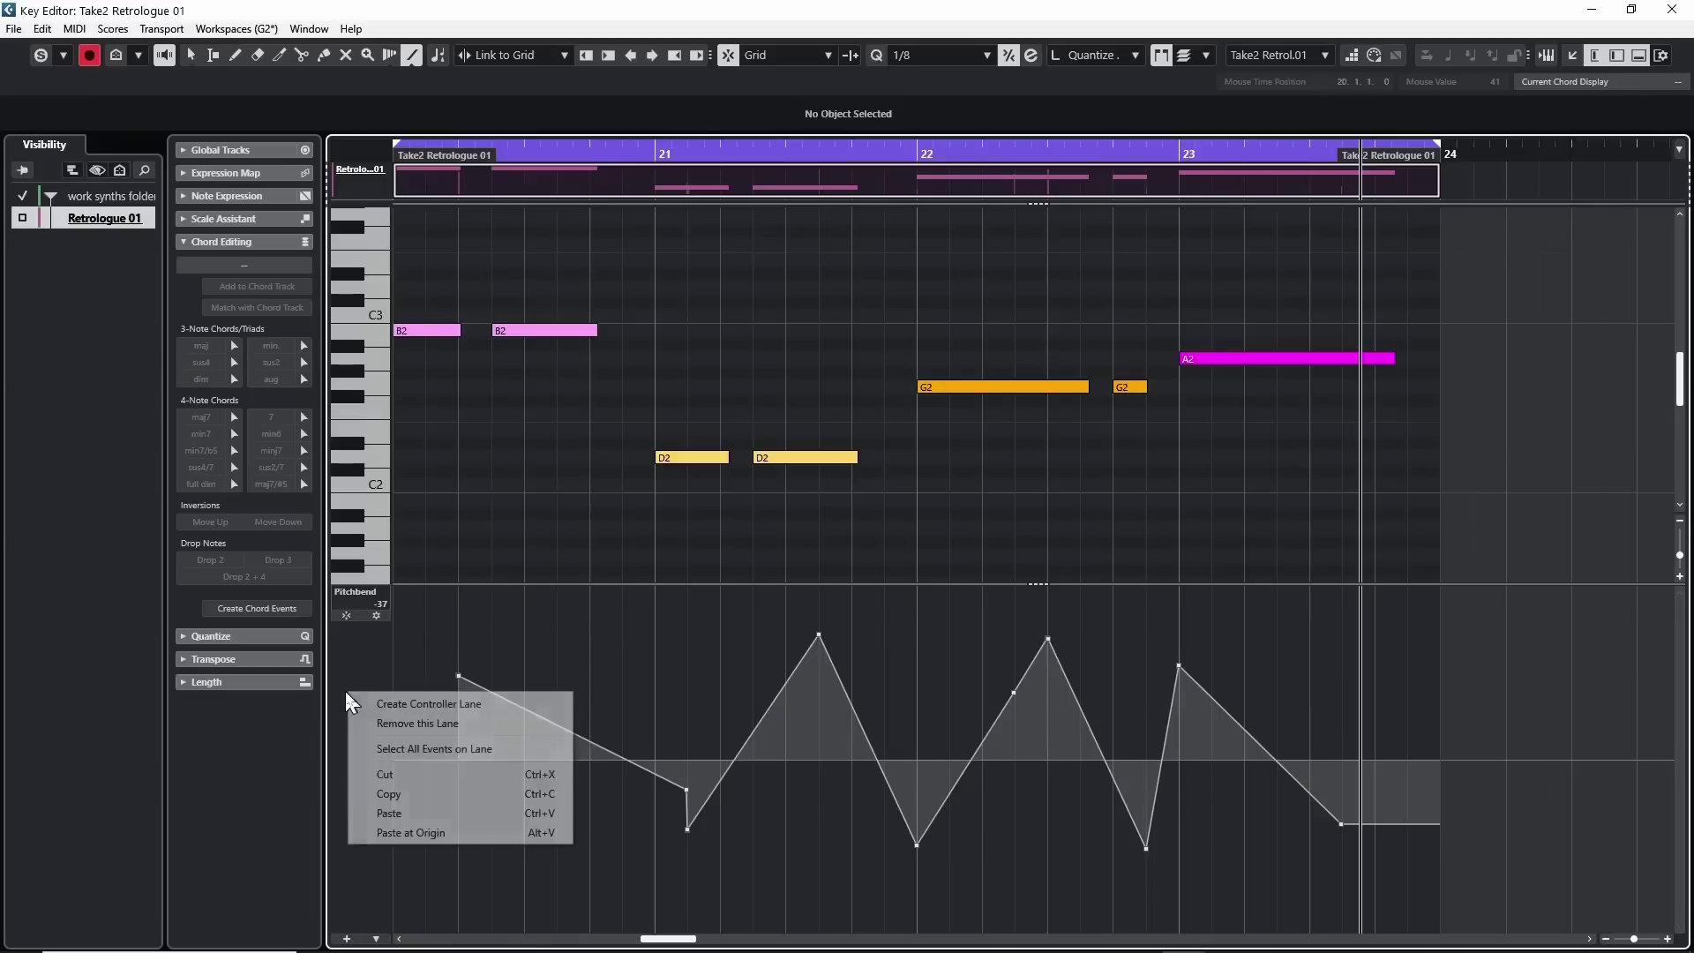
left_click(460, 749)
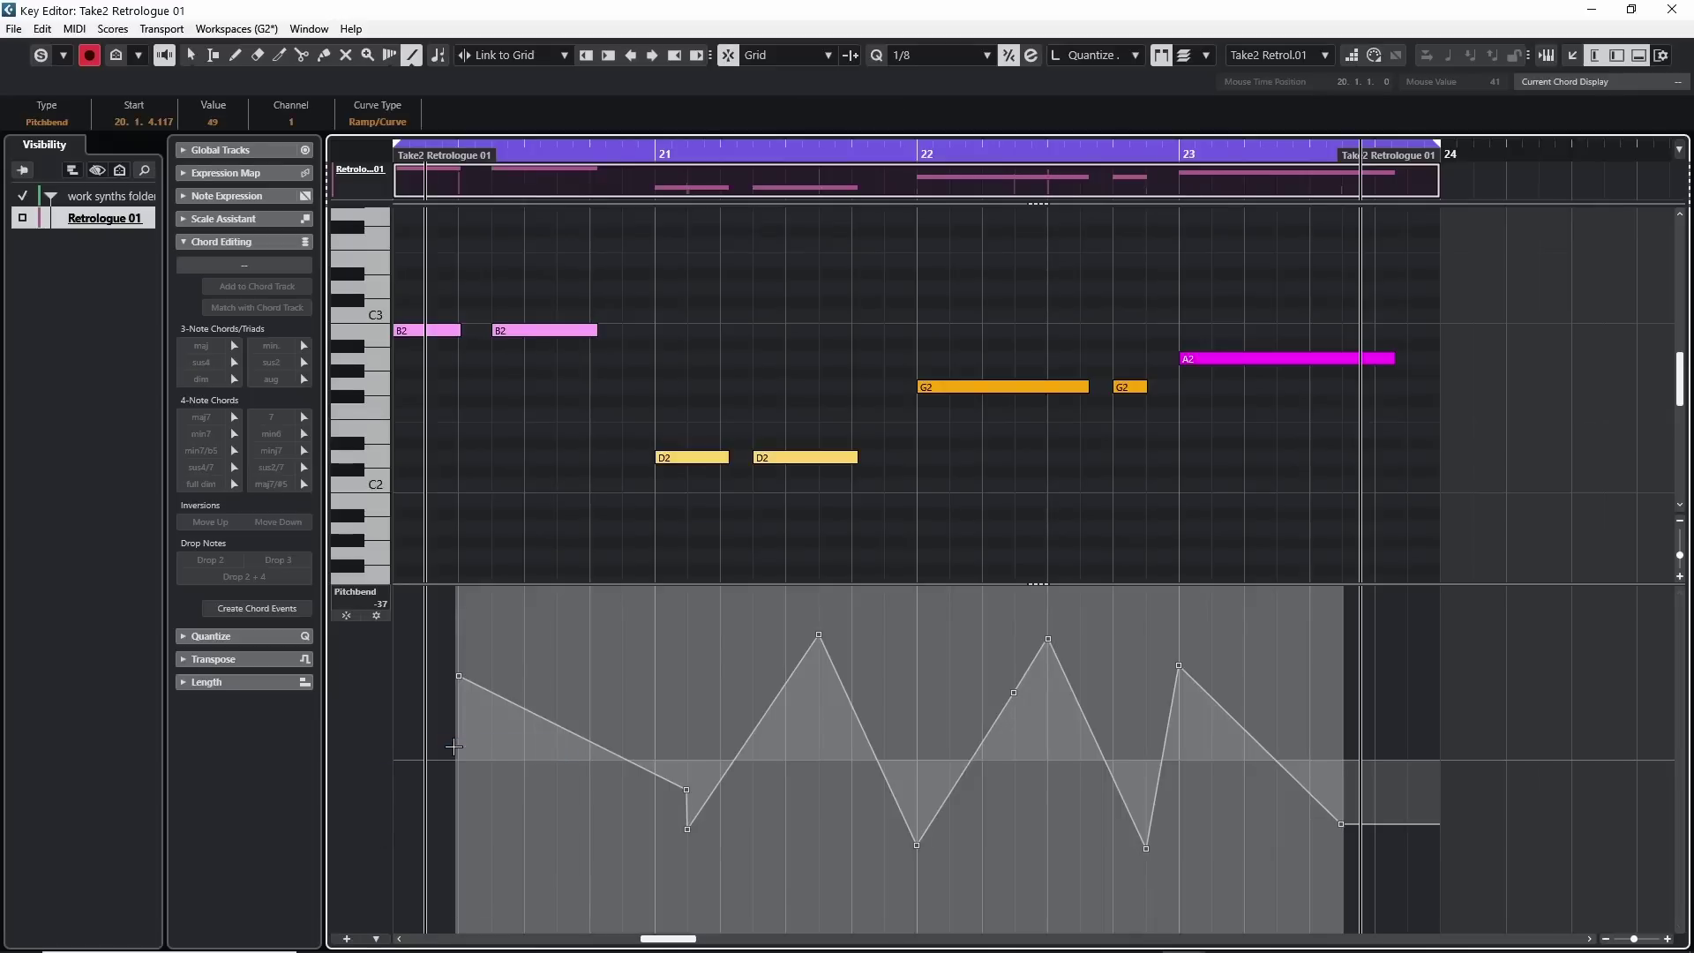
key("Delete")
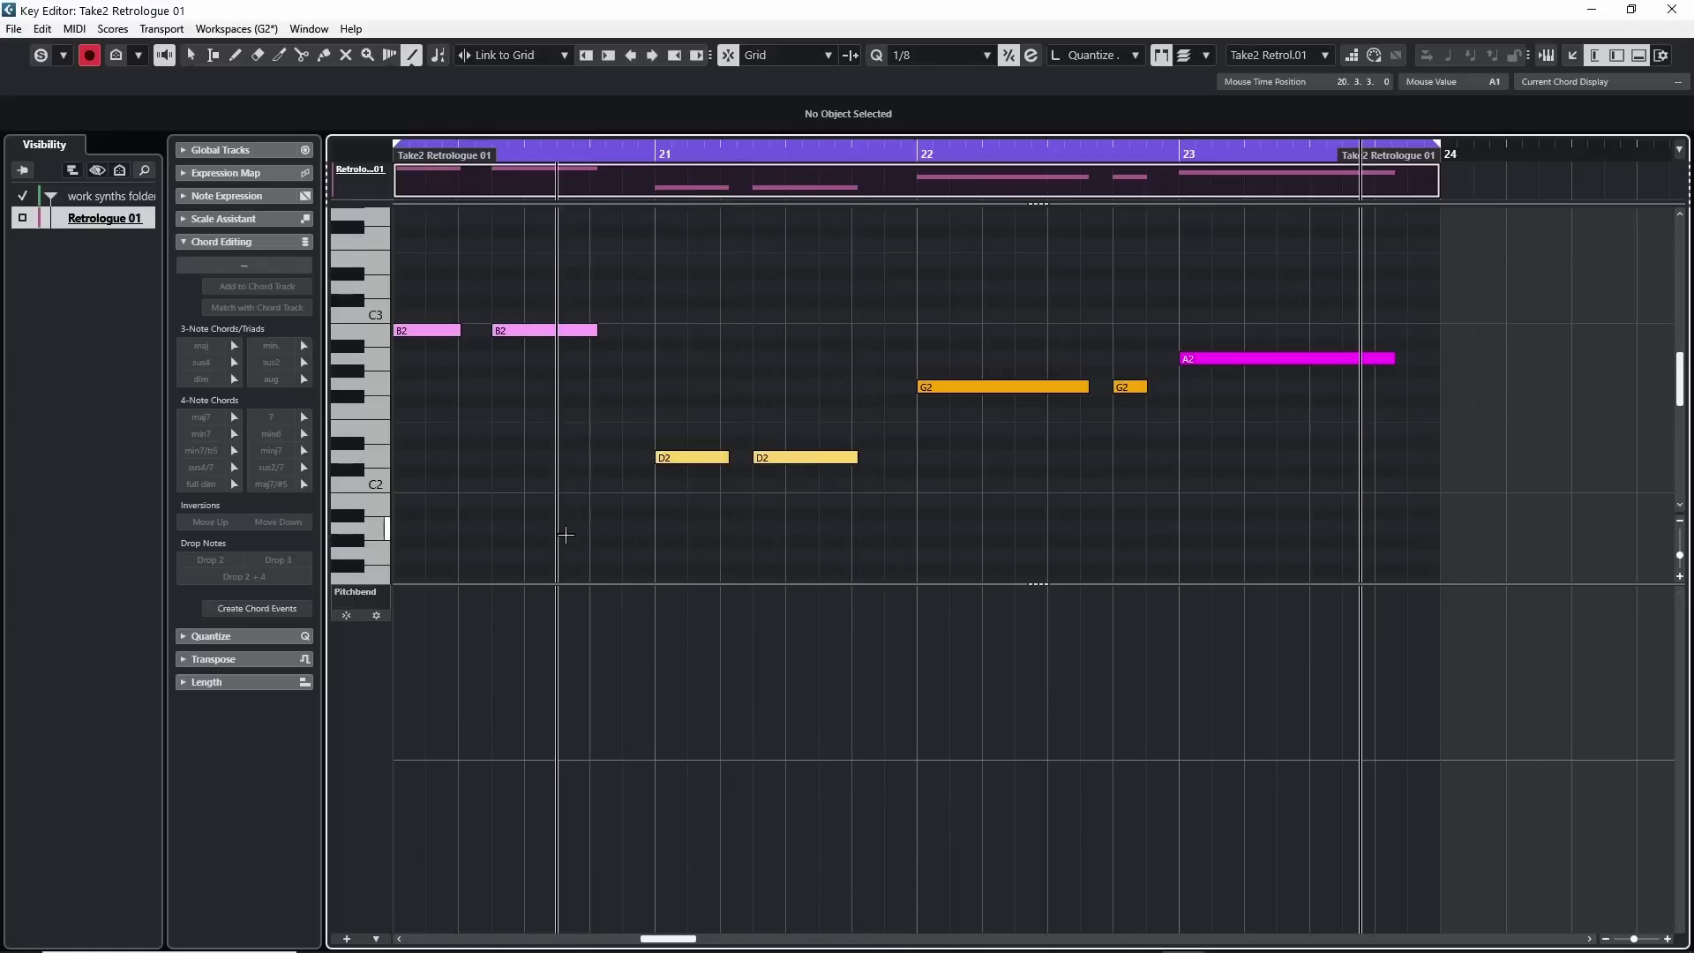
key("space")
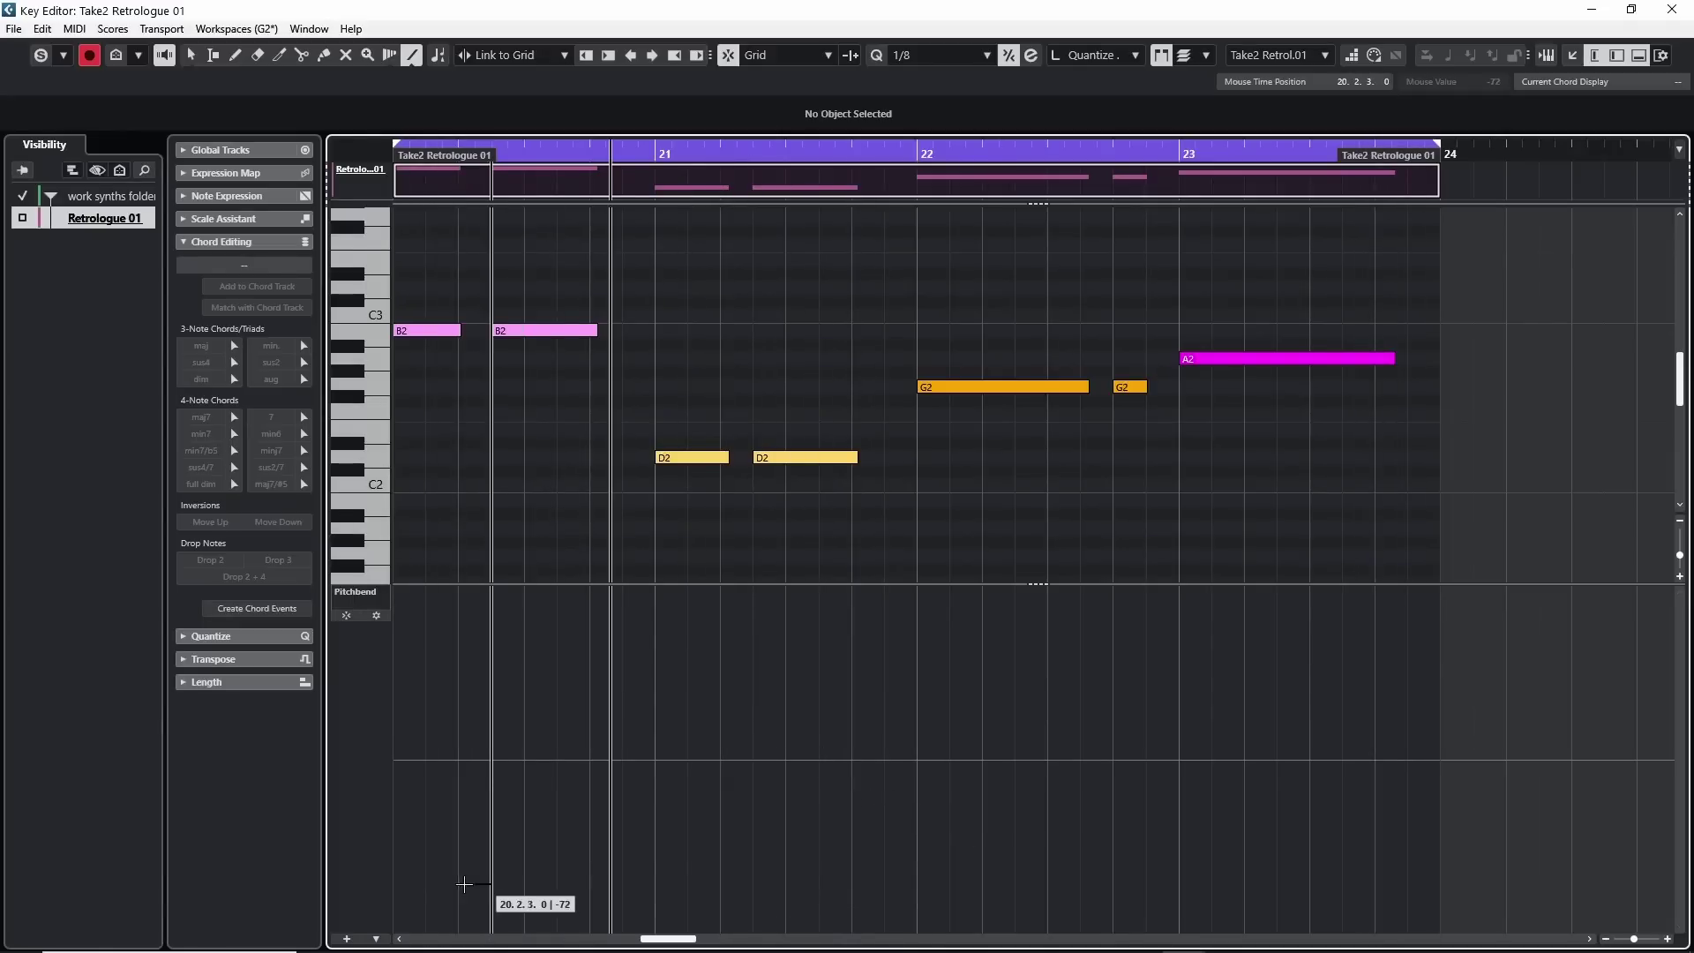
mouse_move(464, 883)
left_mouse_down()
mouse_move(586, 745)
mouse_move(720, 683)
mouse_move(670, 659)
mouse_move(1014, 757)
mouse_move(1046, 824)
left_mouse_up()
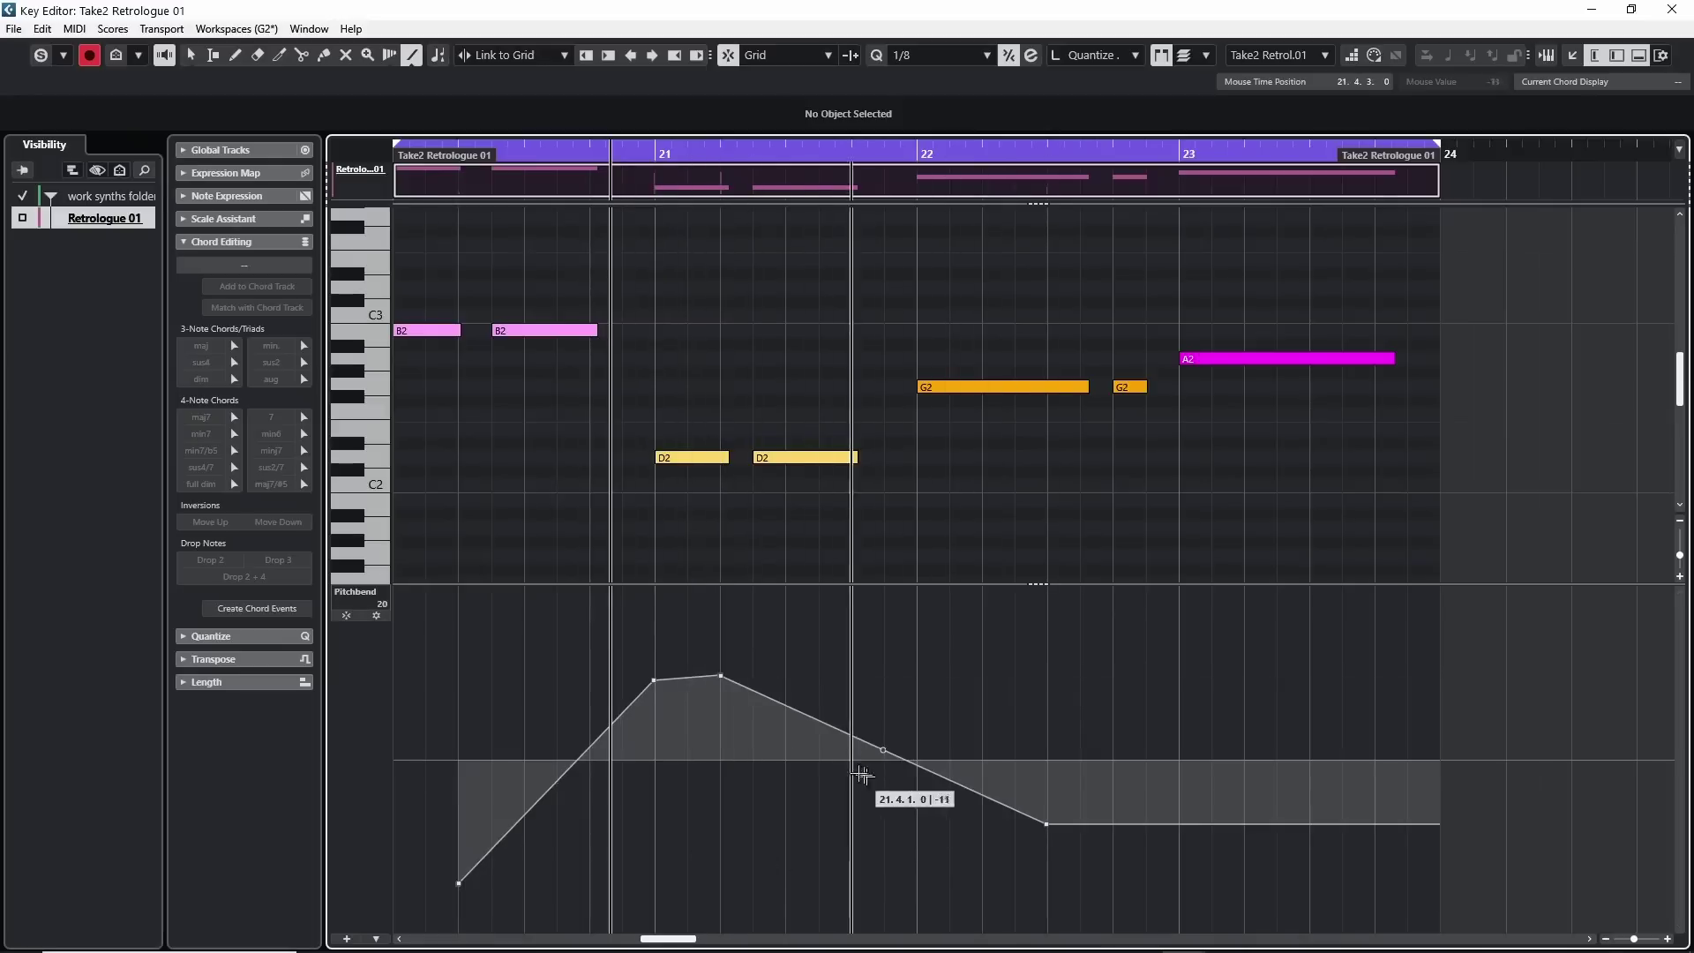
- Move the pitchbend curve's peak to 21.3 at about value 65 with the selection tool, and adjust it again on a 1/4 quantize grid
right_click(951, 672)
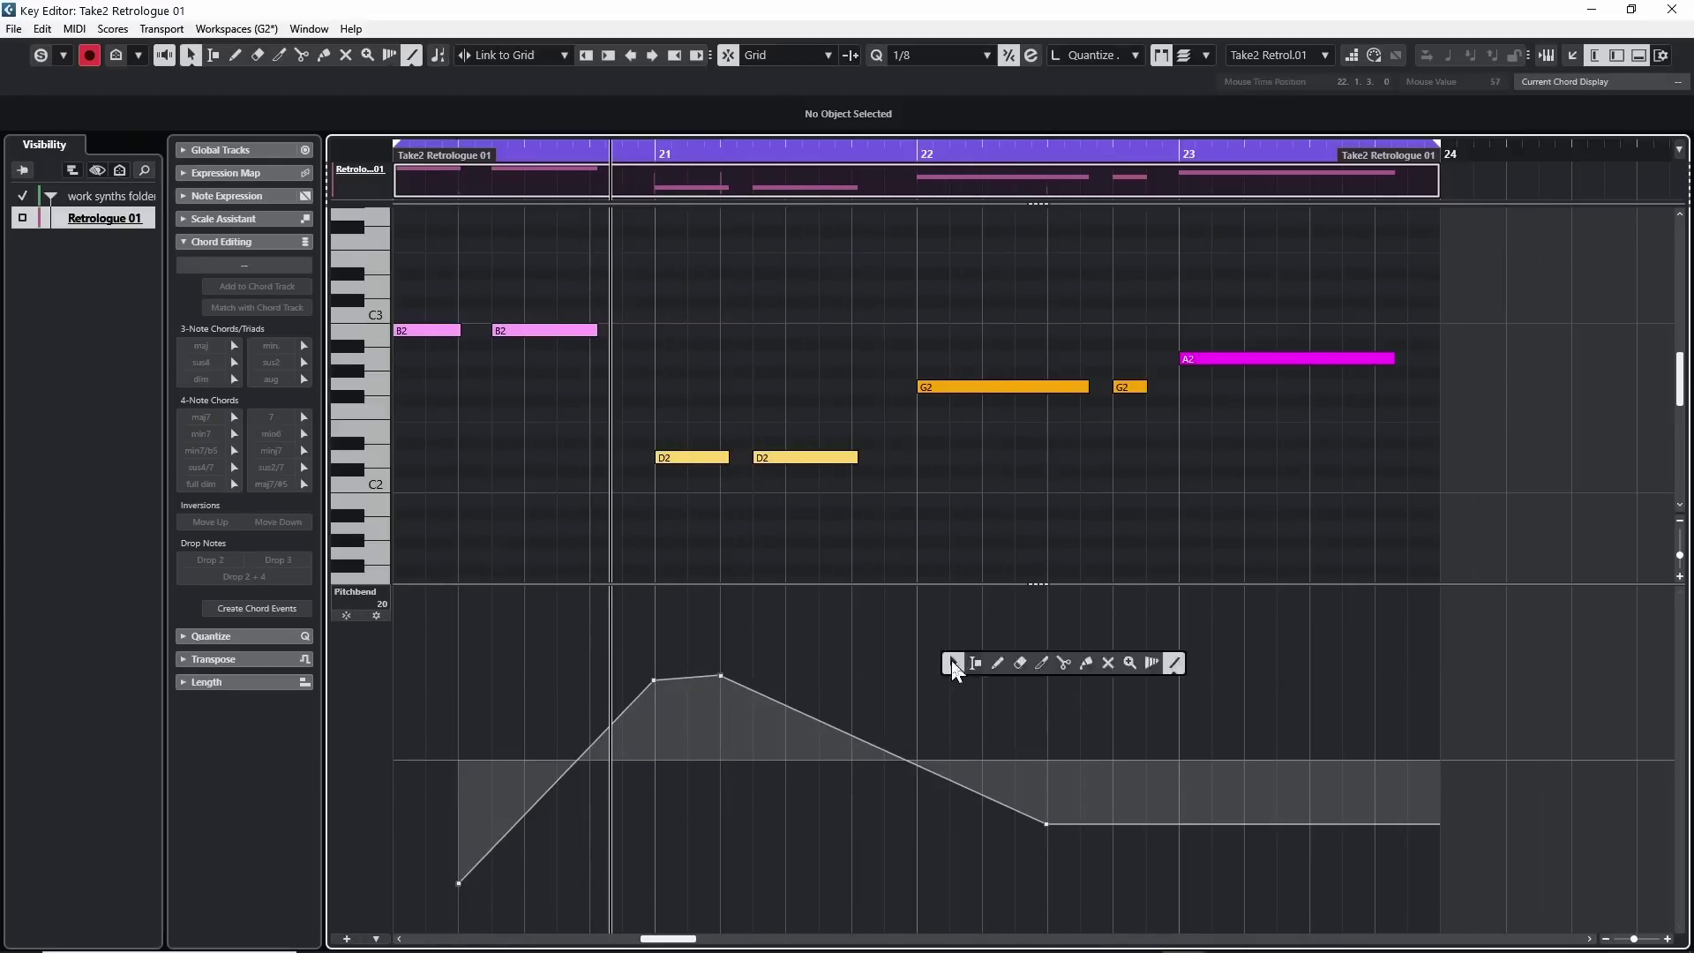
left_click(953, 664)
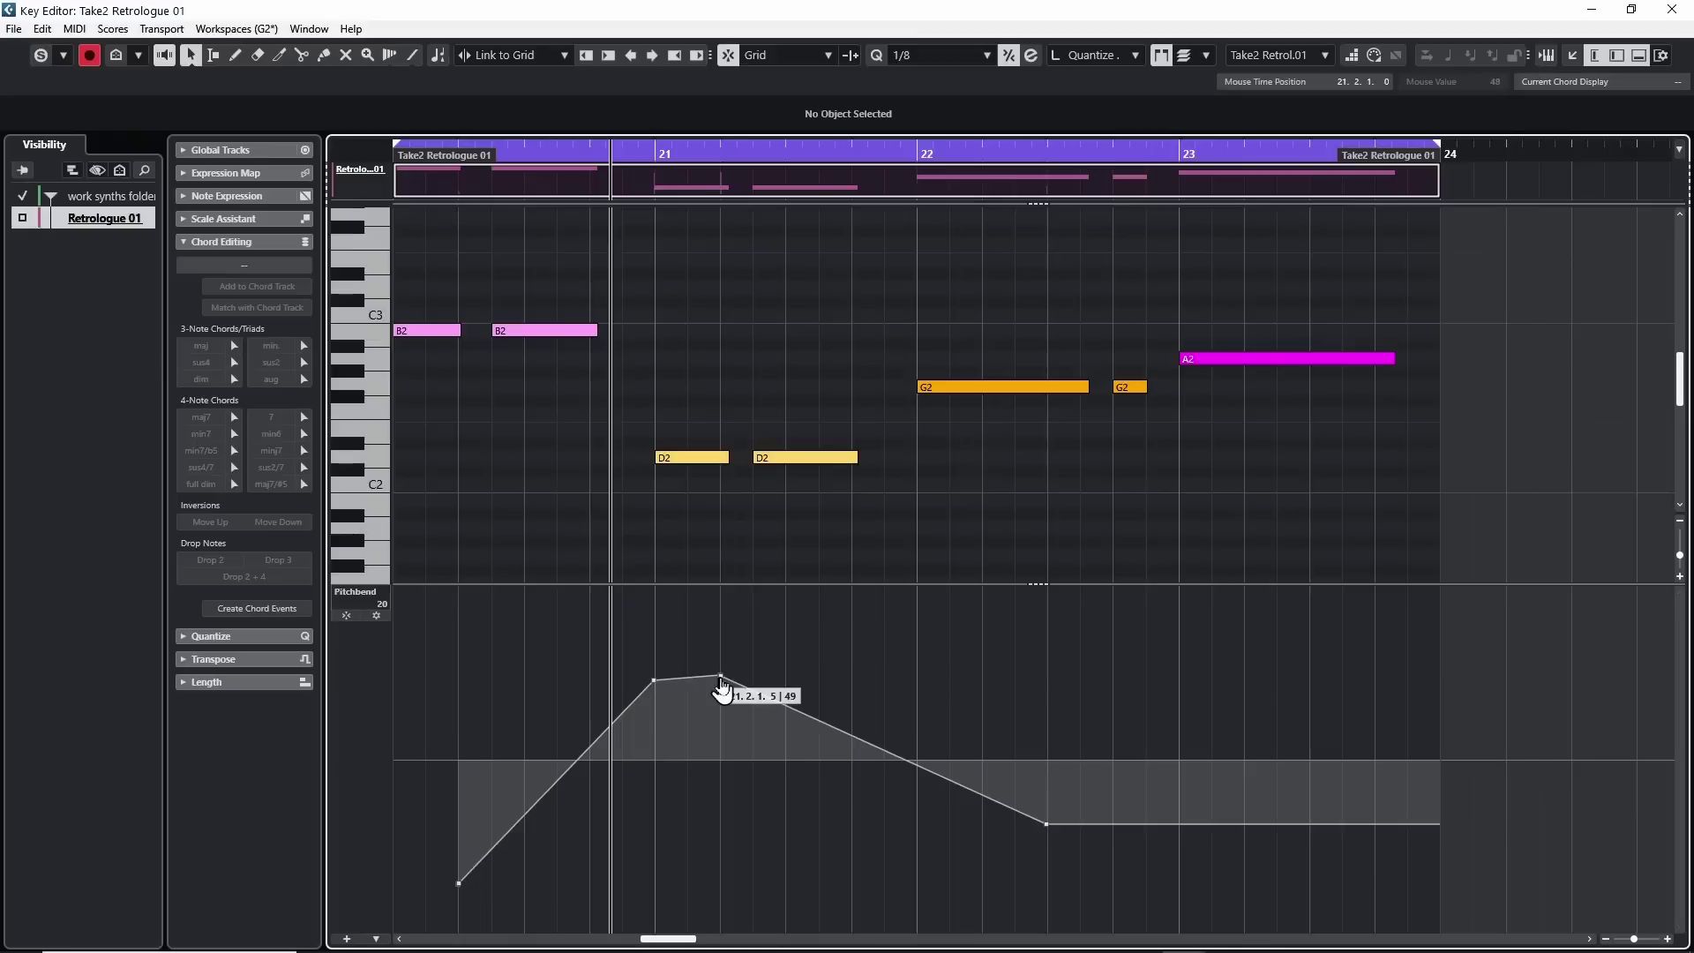
left_click_drag(721, 679, 786, 648)
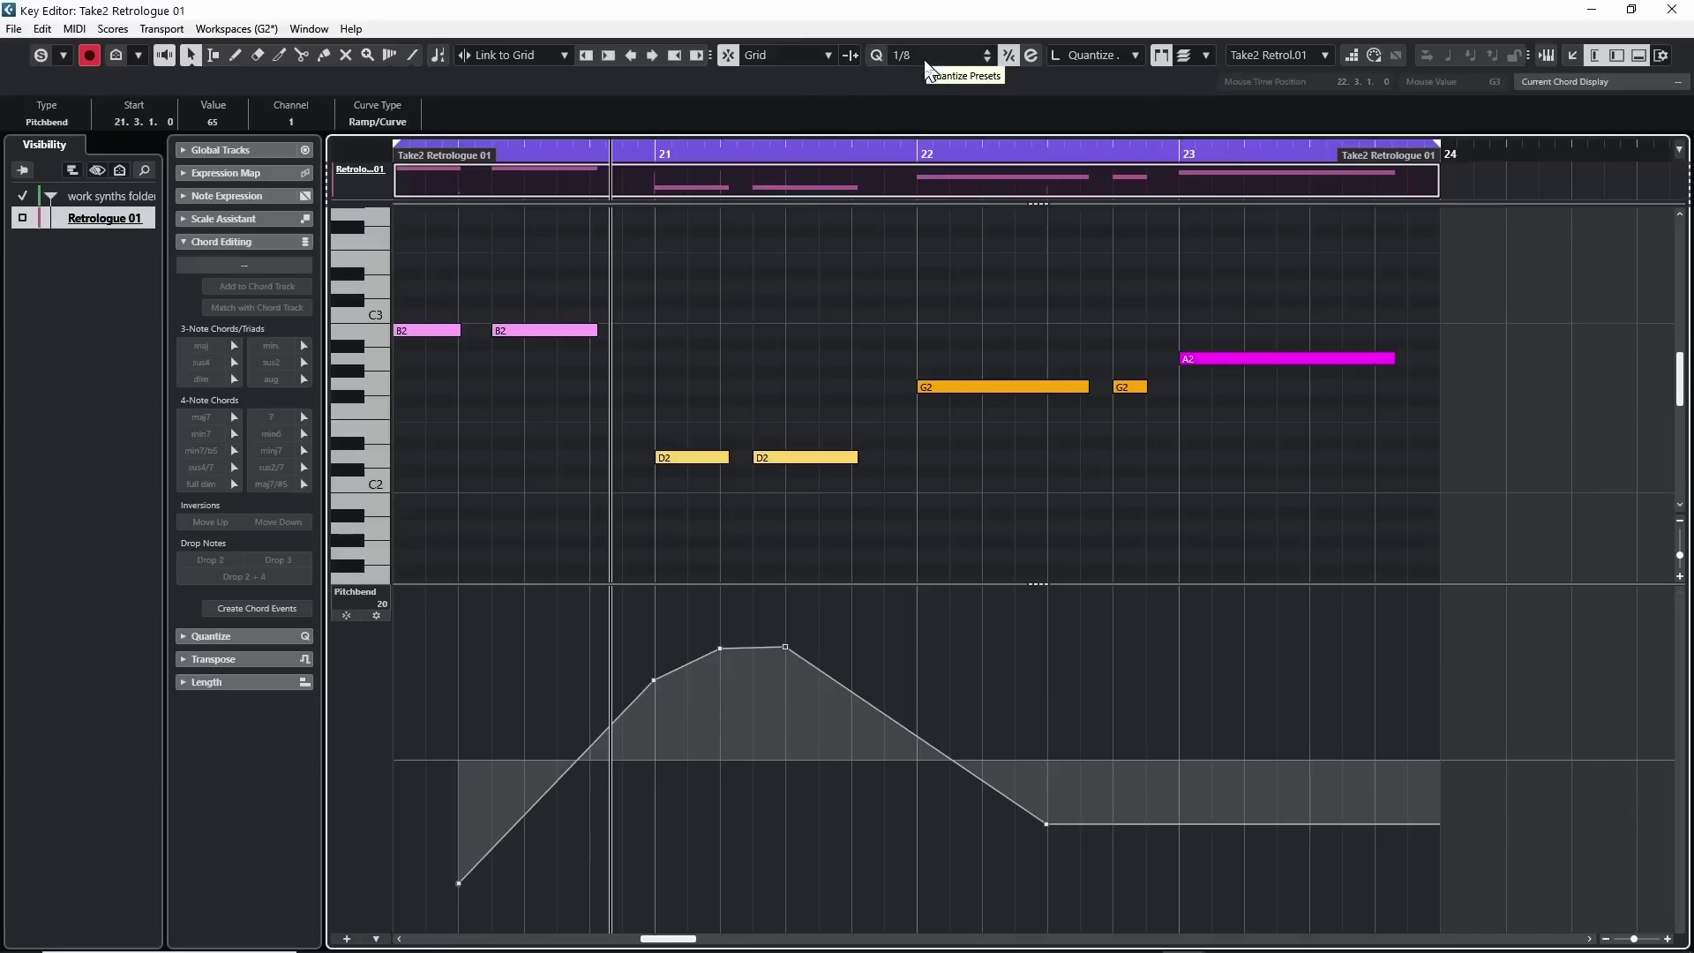
scroll(929, 69, "up", 1)
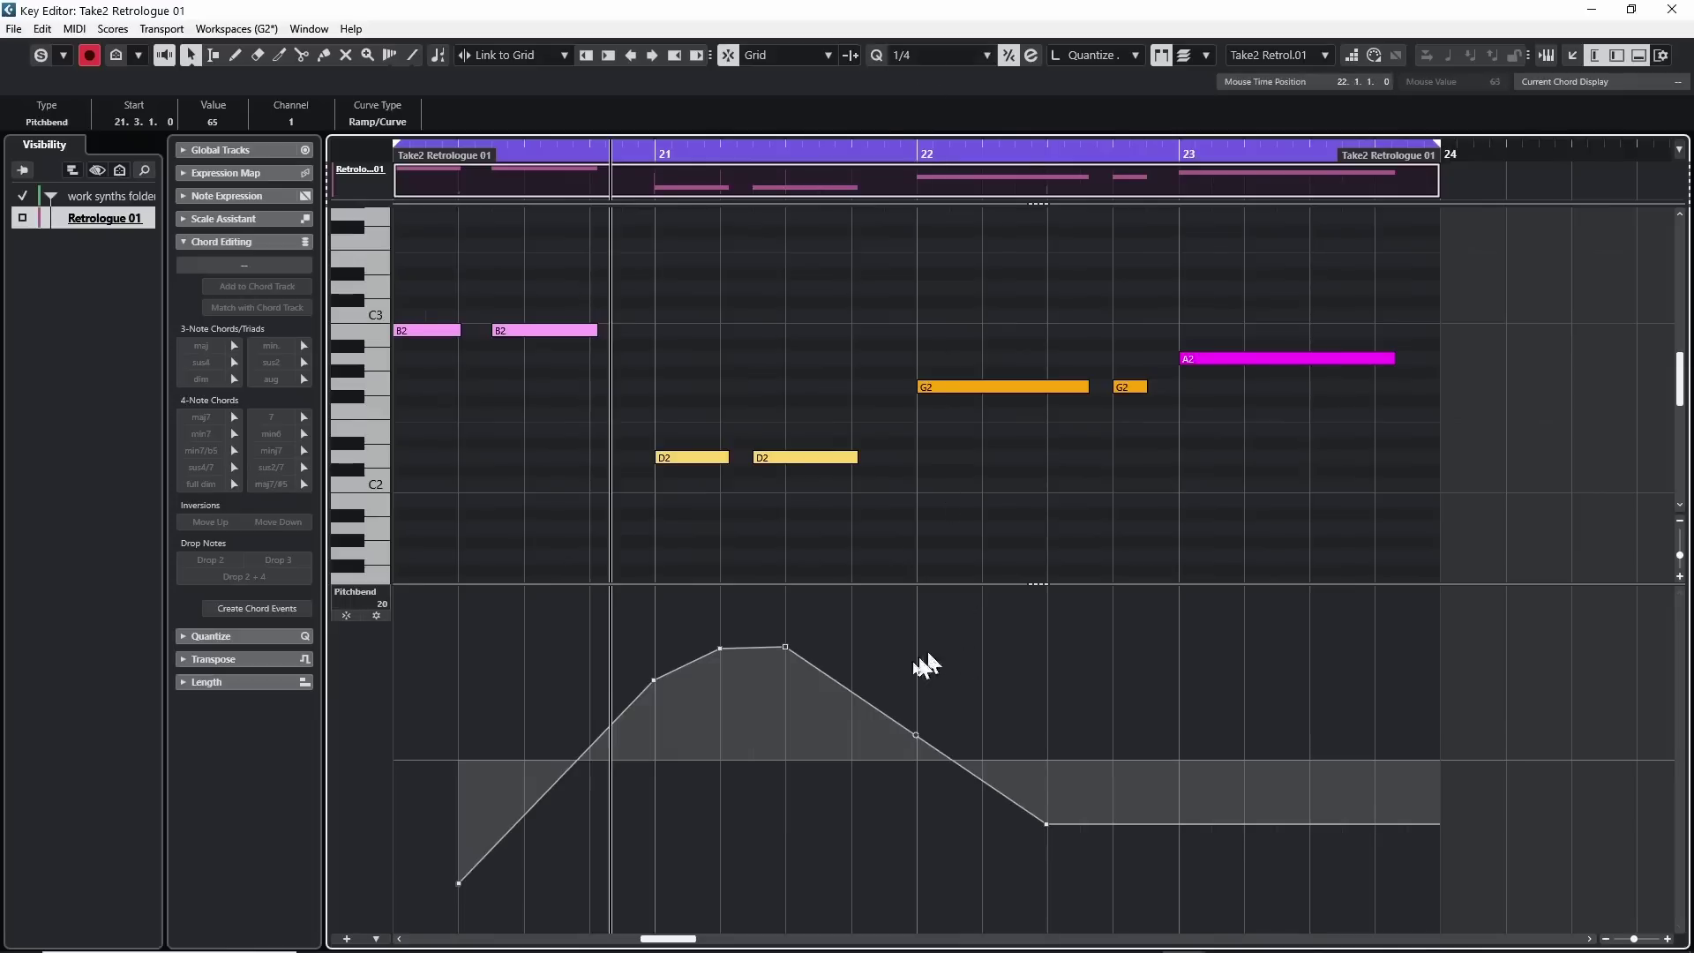
left_click_drag(782, 648, 887, 660)
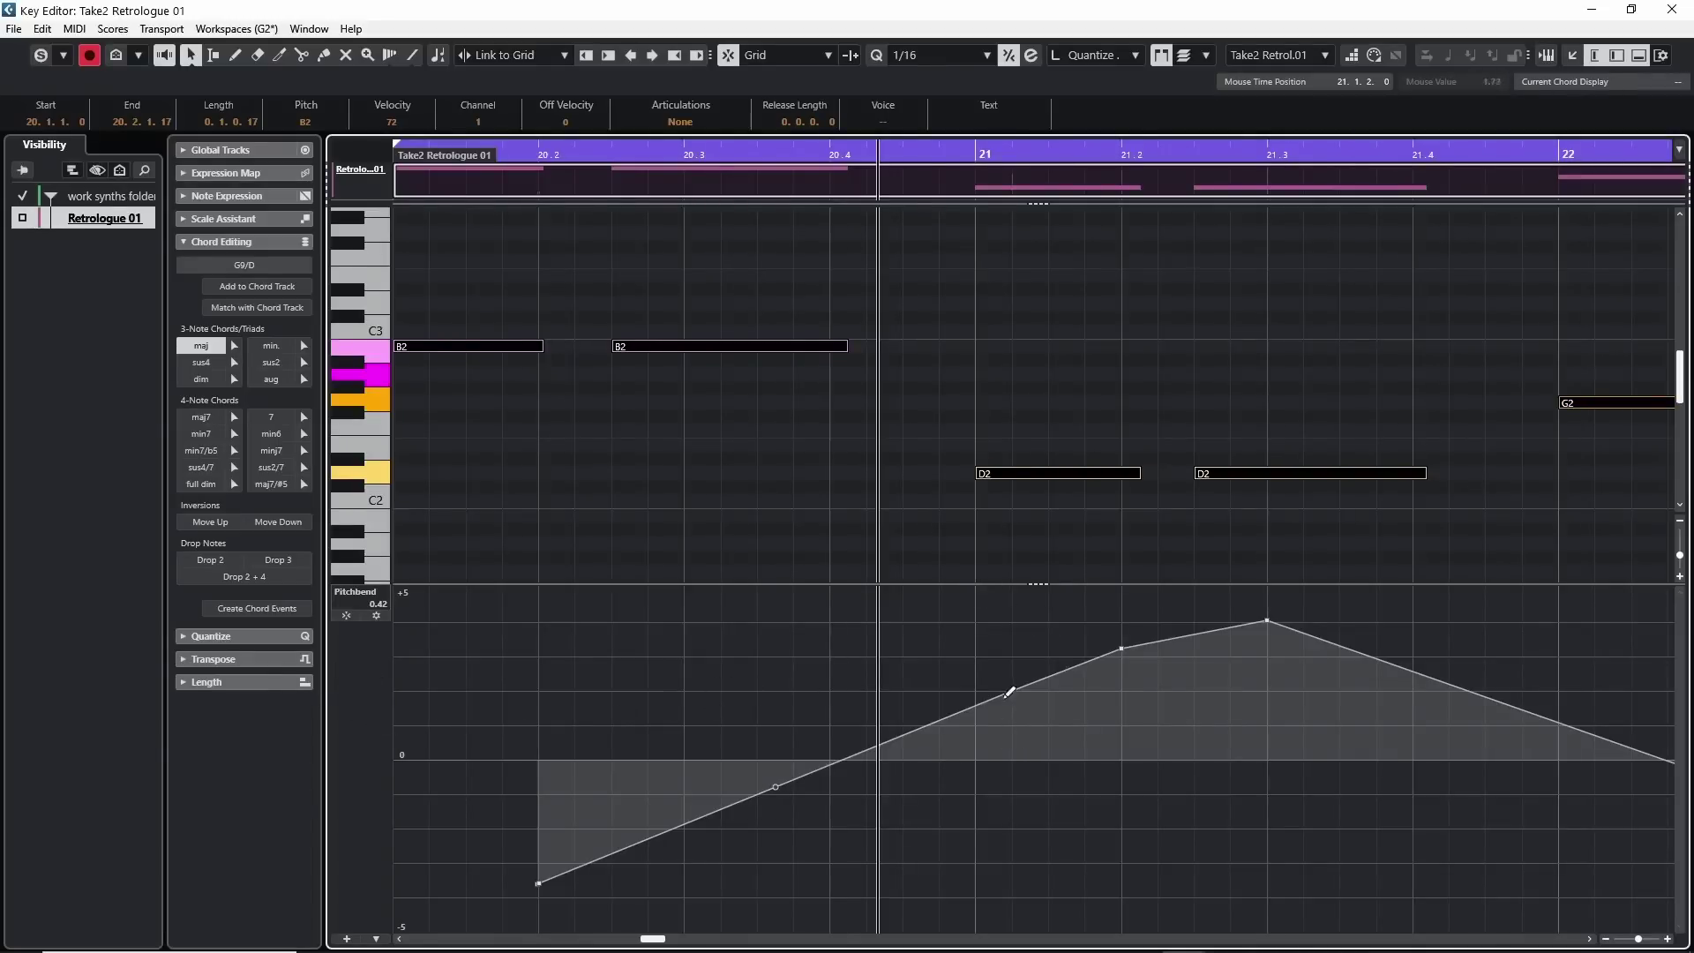
- Add a pitchbend point at 21.1.2, turn on pitchbend event snapping, and raise the point to 3 semitones
mouse_move(1012, 701)
left_mouse_down()
mouse_move(1025, 684)
mouse_move(1039, 697)
mouse_move(1014, 650)
mouse_move(1005, 702)
mouse_move(1012, 669)
left_mouse_up()
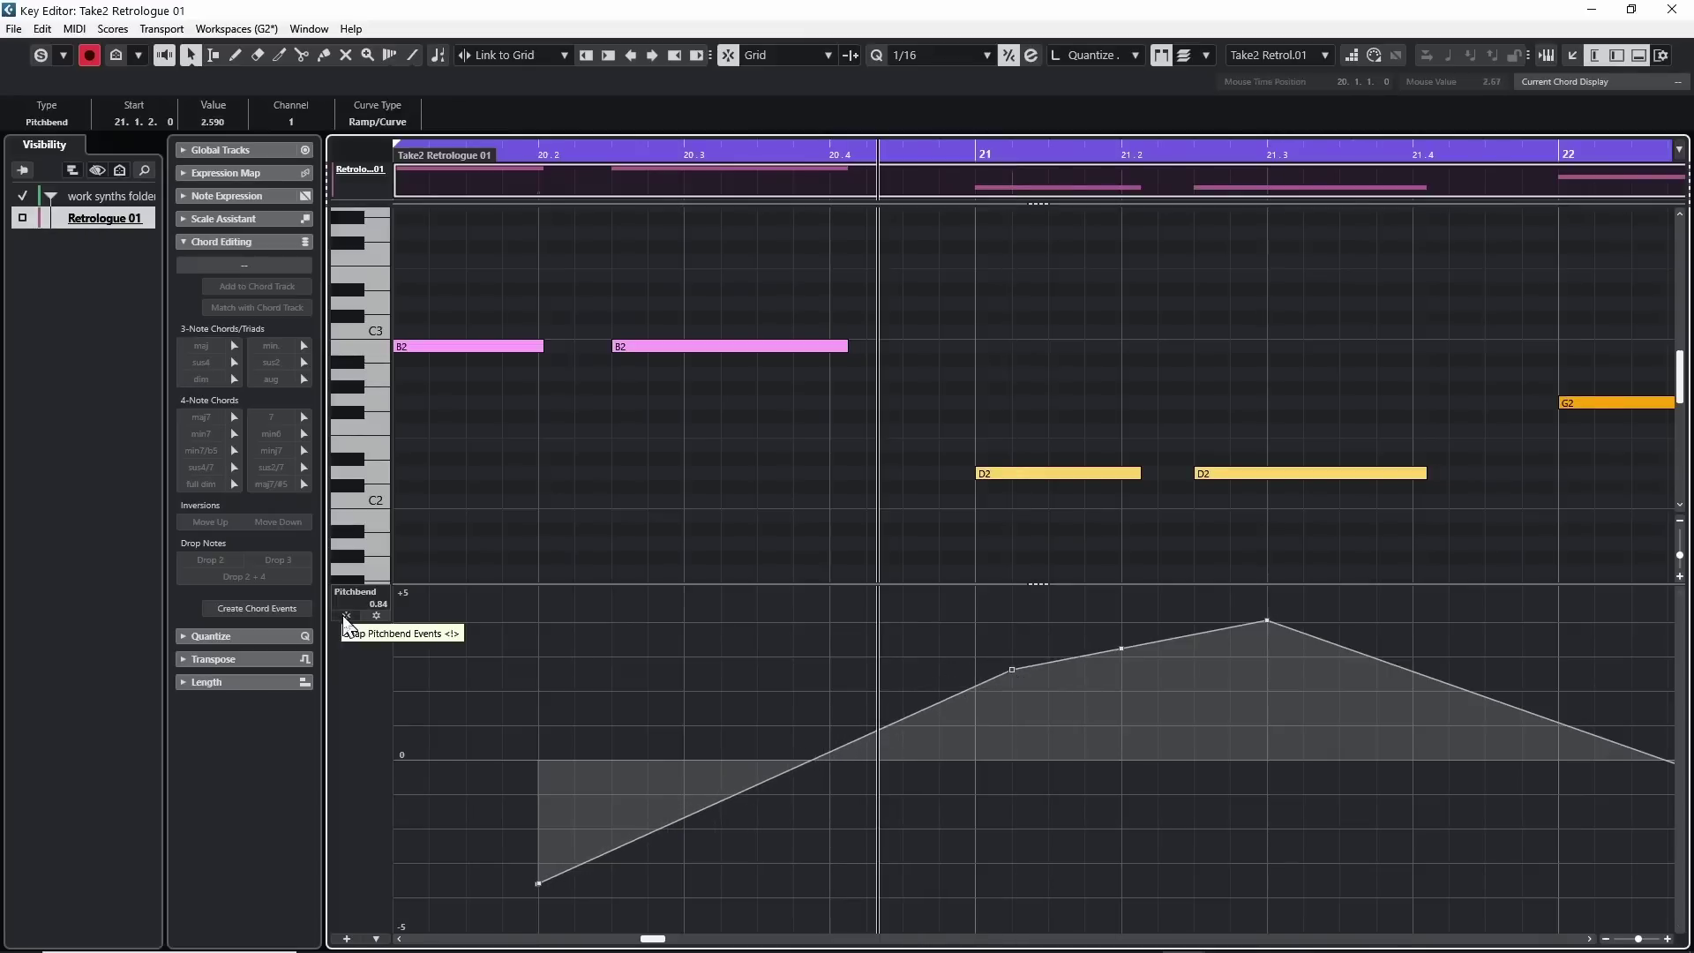
left_click(344, 616)
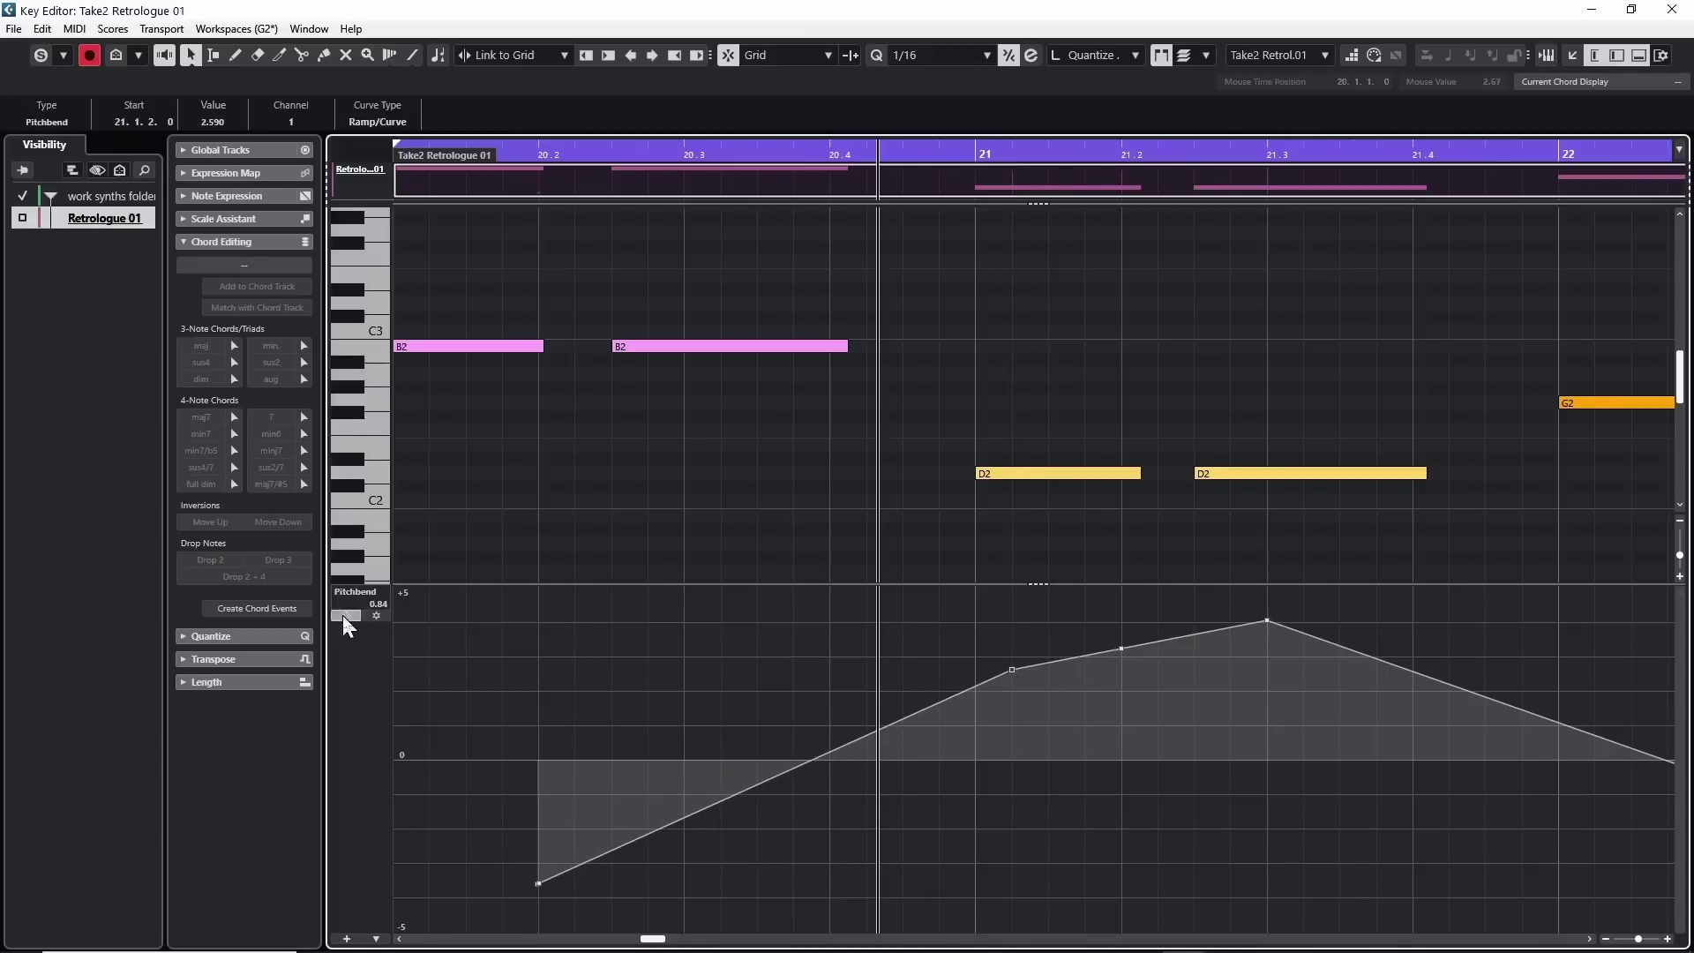
mouse_move(1013, 675)
left_mouse_down()
mouse_move(1014, 768)
mouse_move(1012, 657)
left_mouse_up()
- Set the linked pitchbend range to 11 semitones up and down, then lower the point at 21.1.2 and toggle pitchbend snapping
left_click(376, 615)
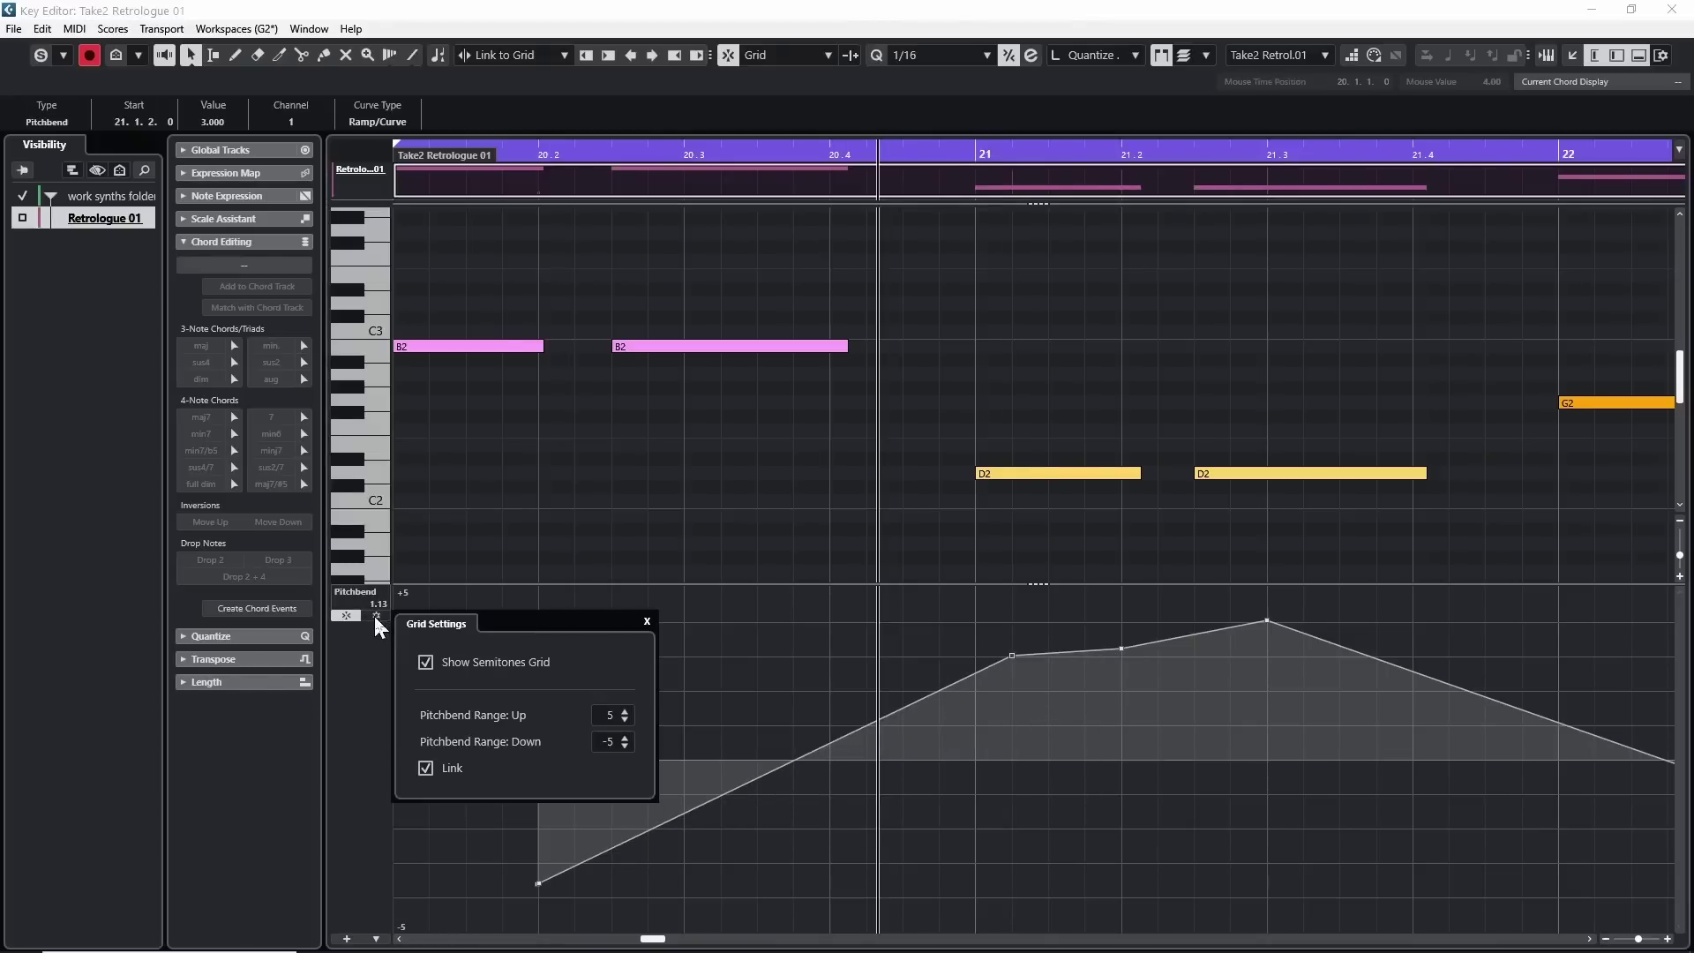
scroll(602, 710, "up", 1)
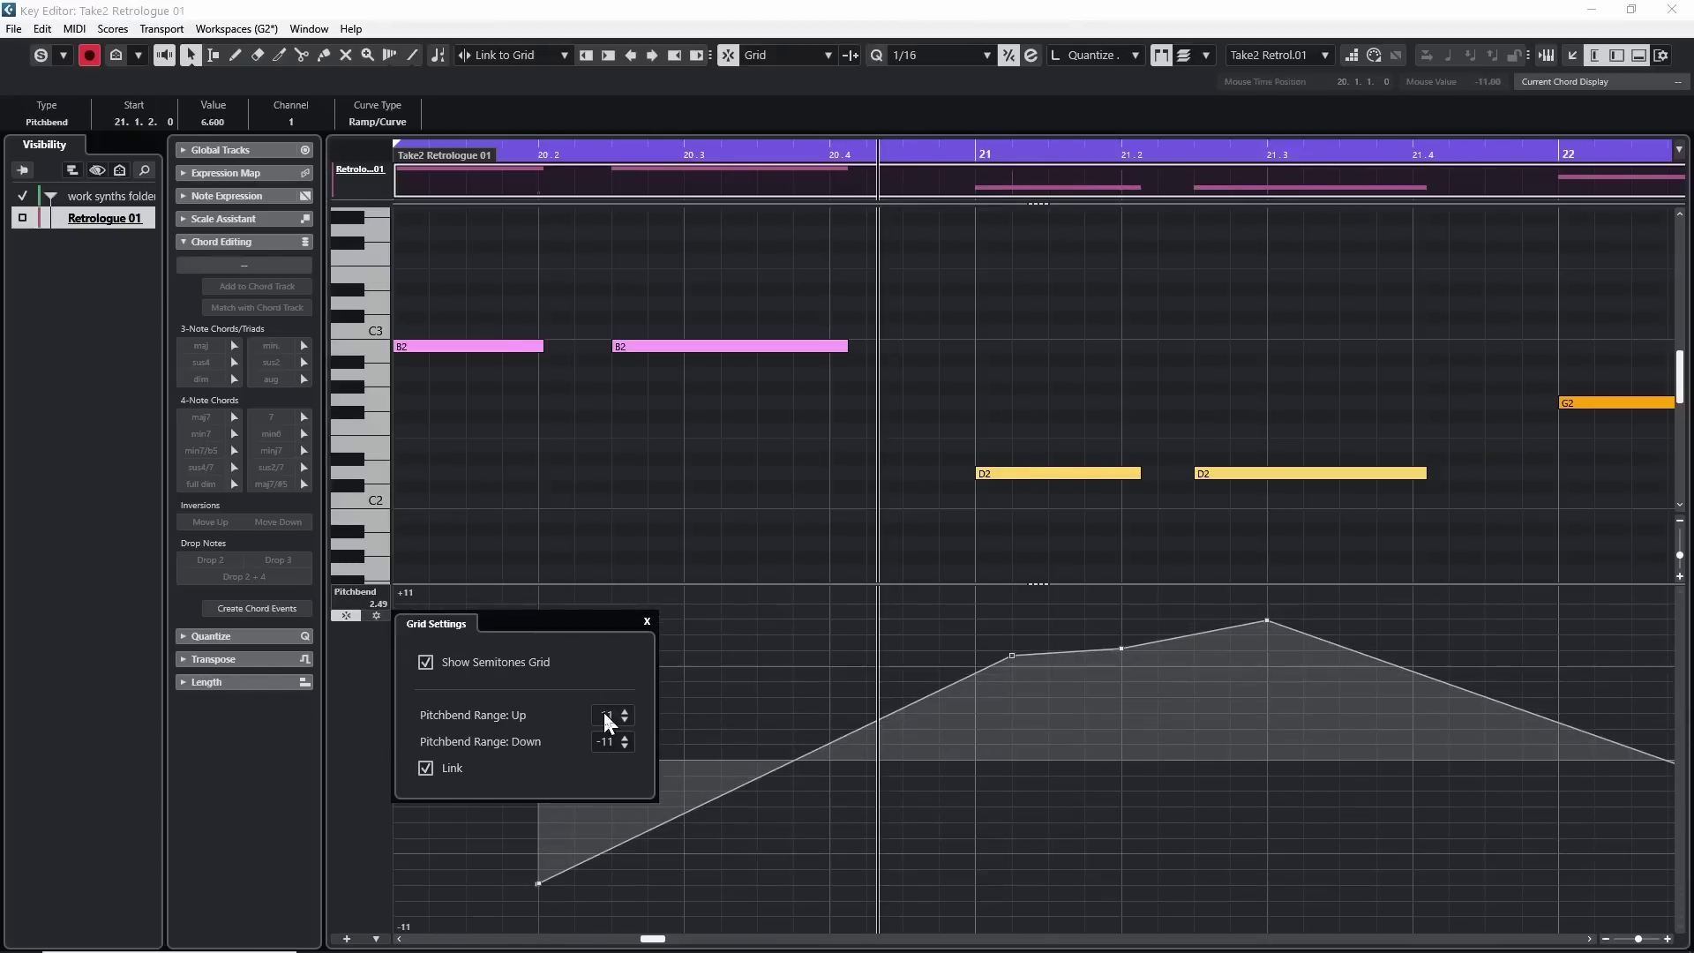
left_click_drag(1012, 656, 1013, 700)
left_click(345, 616)
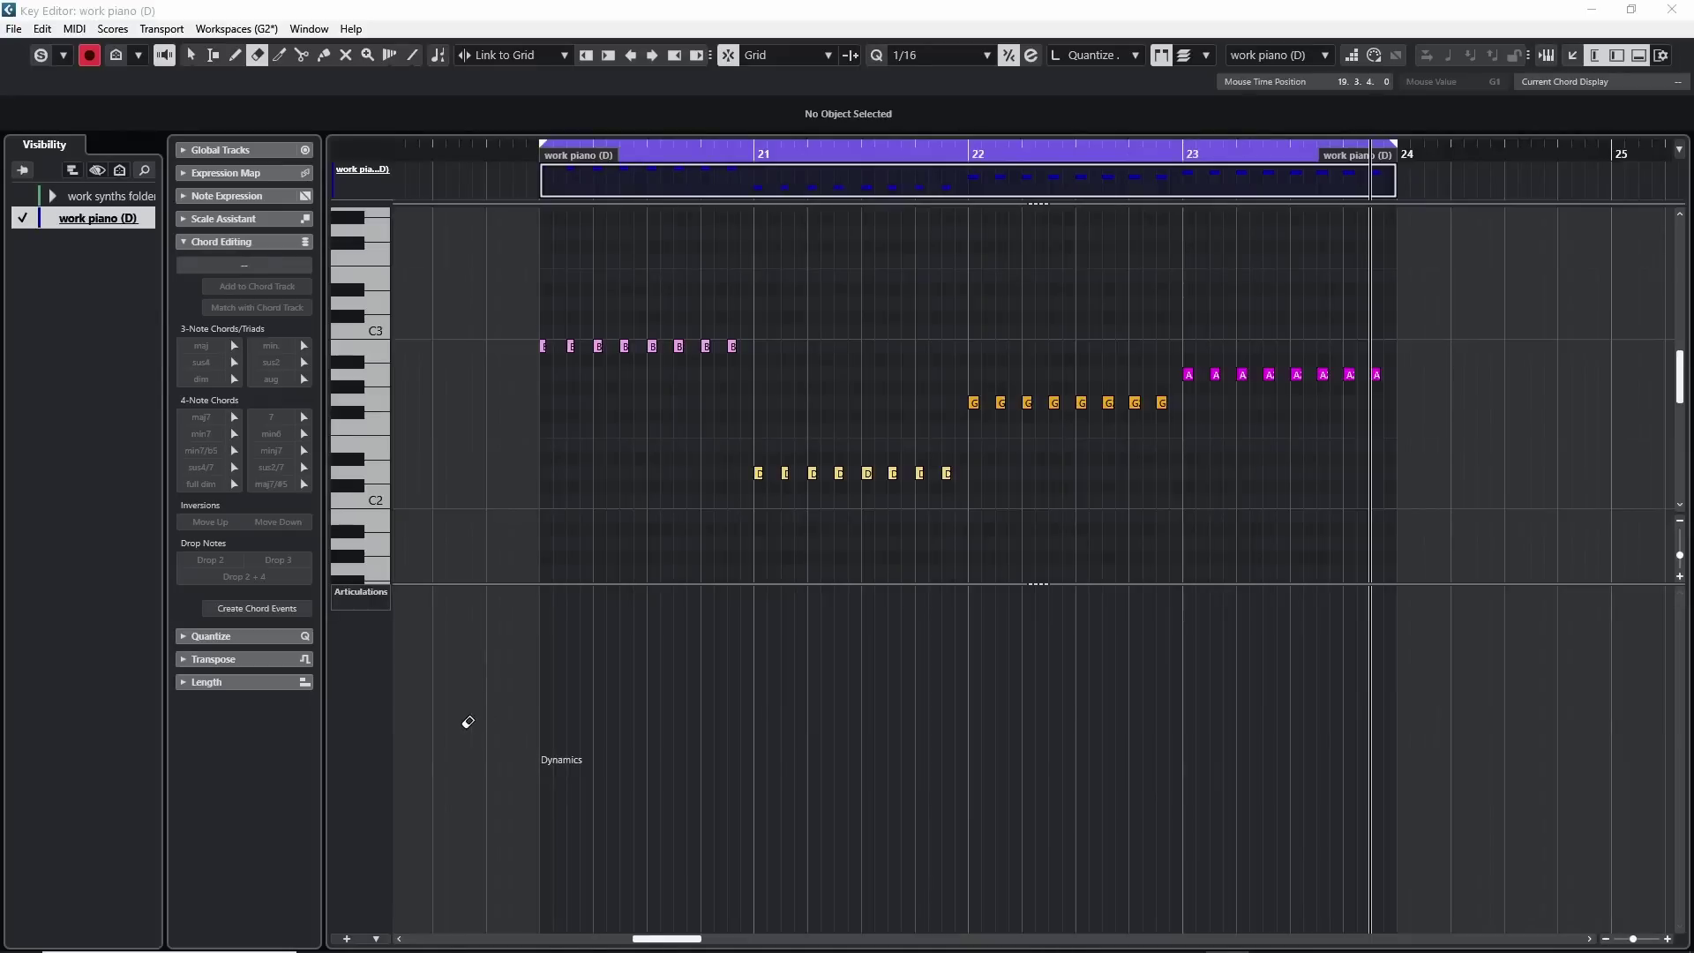
- Draw mf dynamics at bars 20, 21, 22 and 23 on the work piano part's Articulations/Dynamics lane
right_click(468, 722)
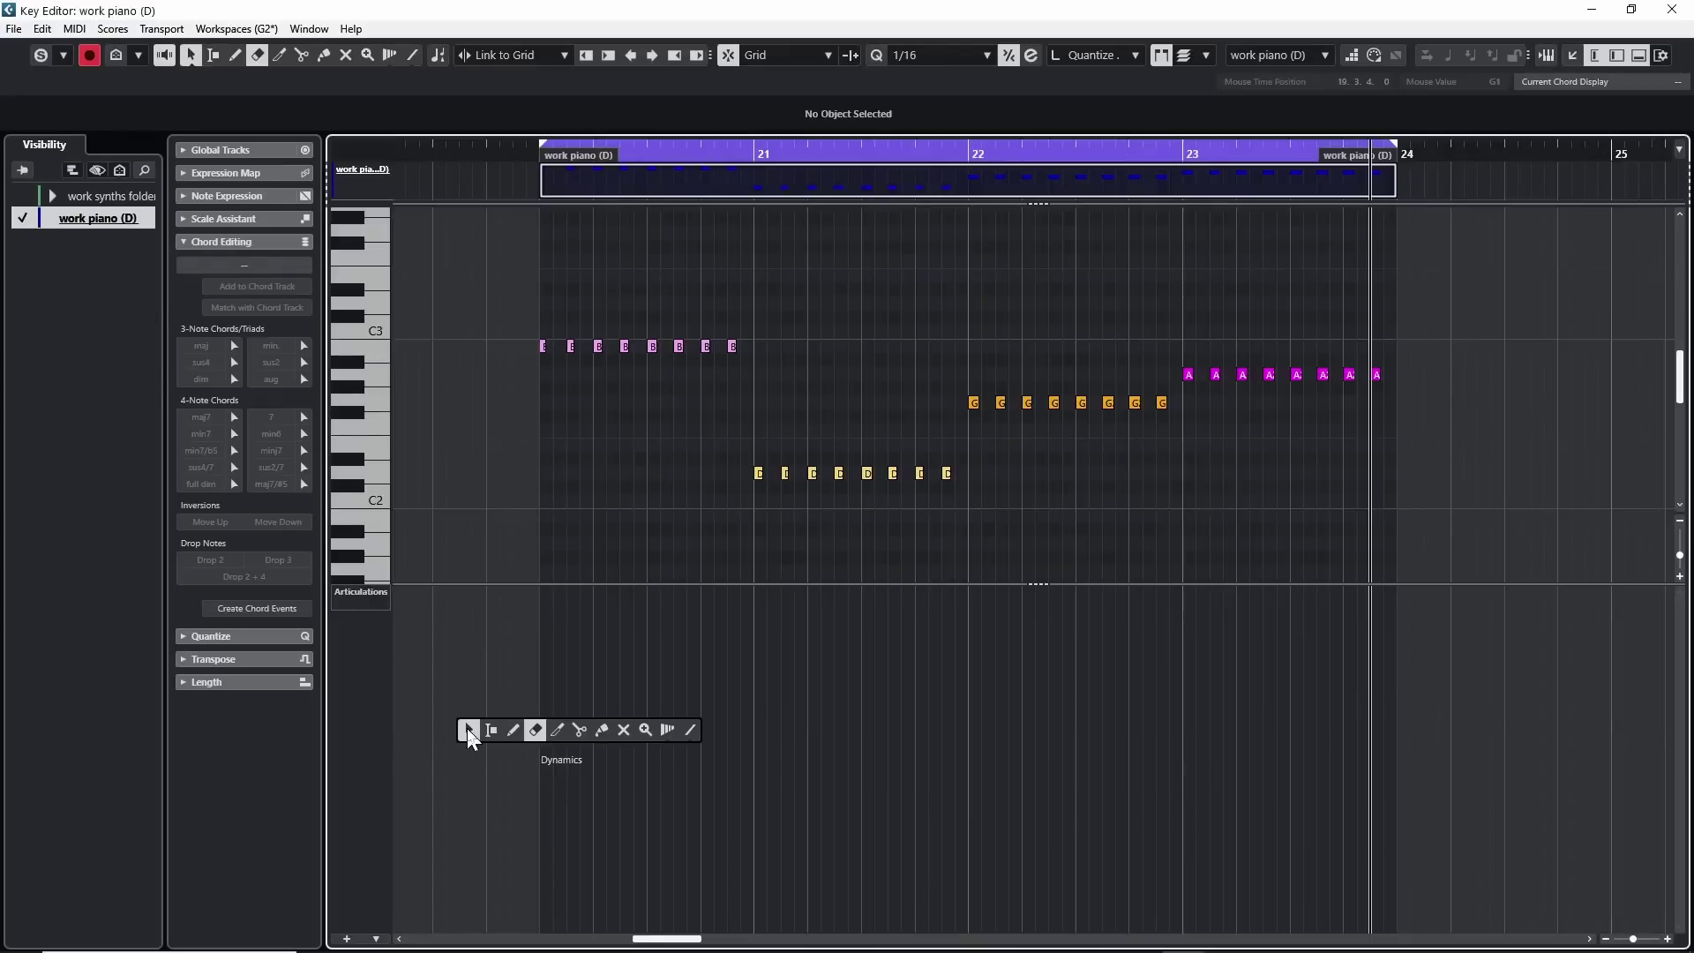
left_click(465, 729)
left_click(361, 591)
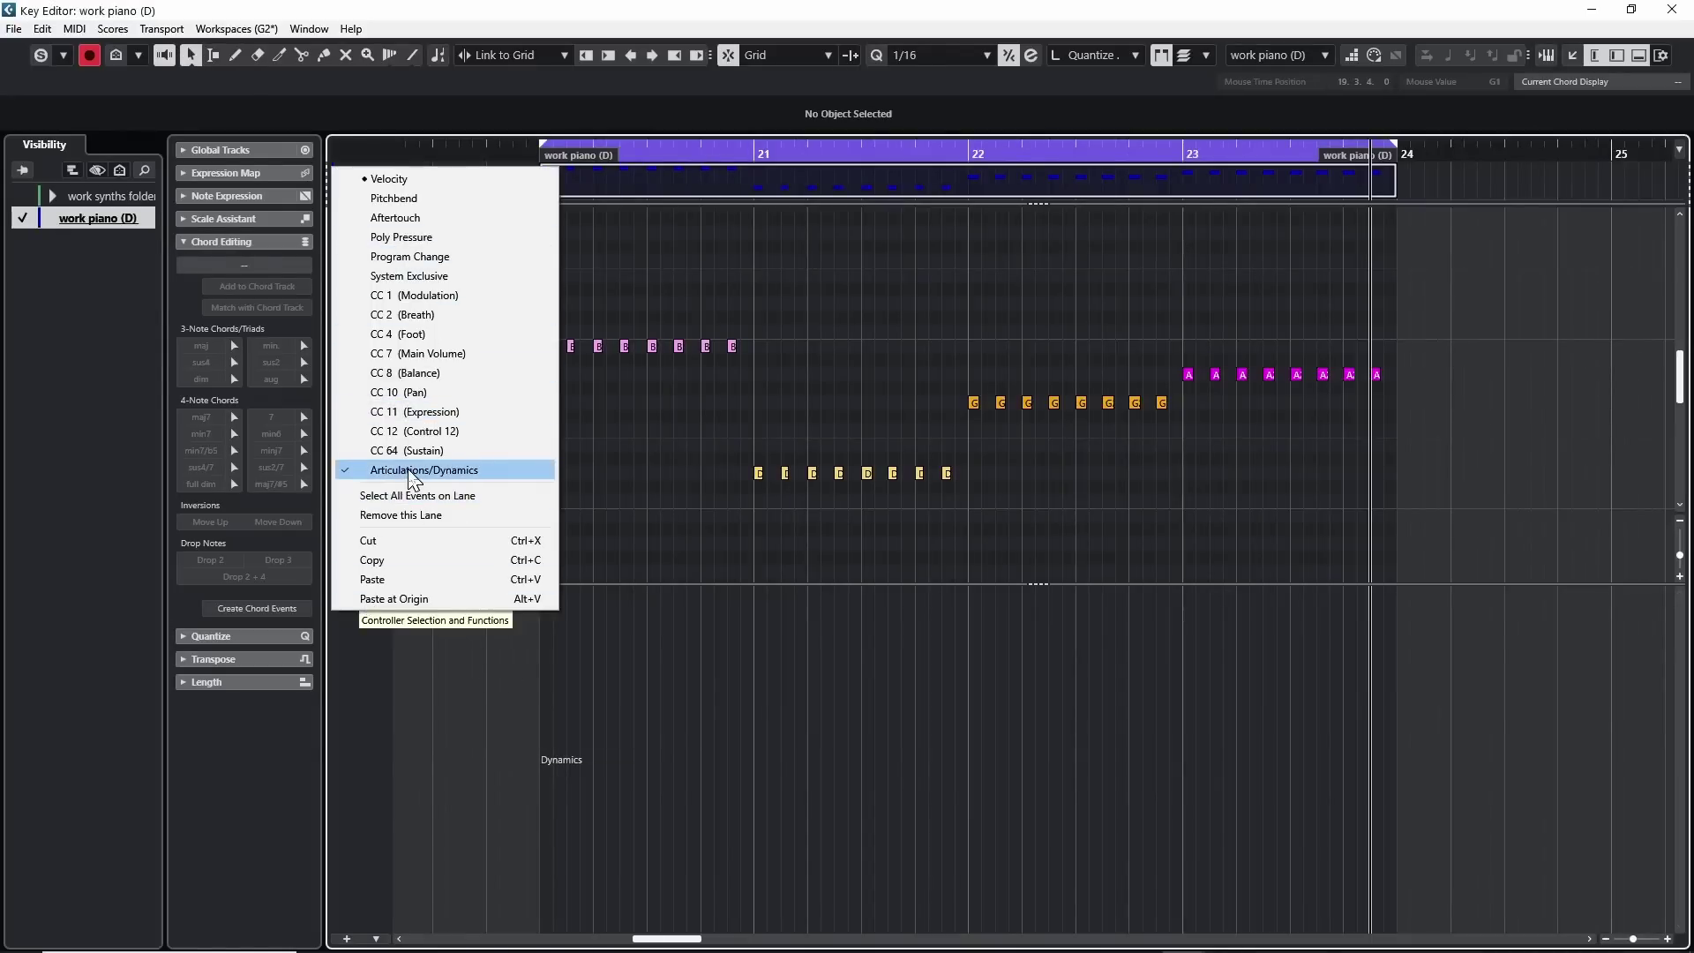
key("8")
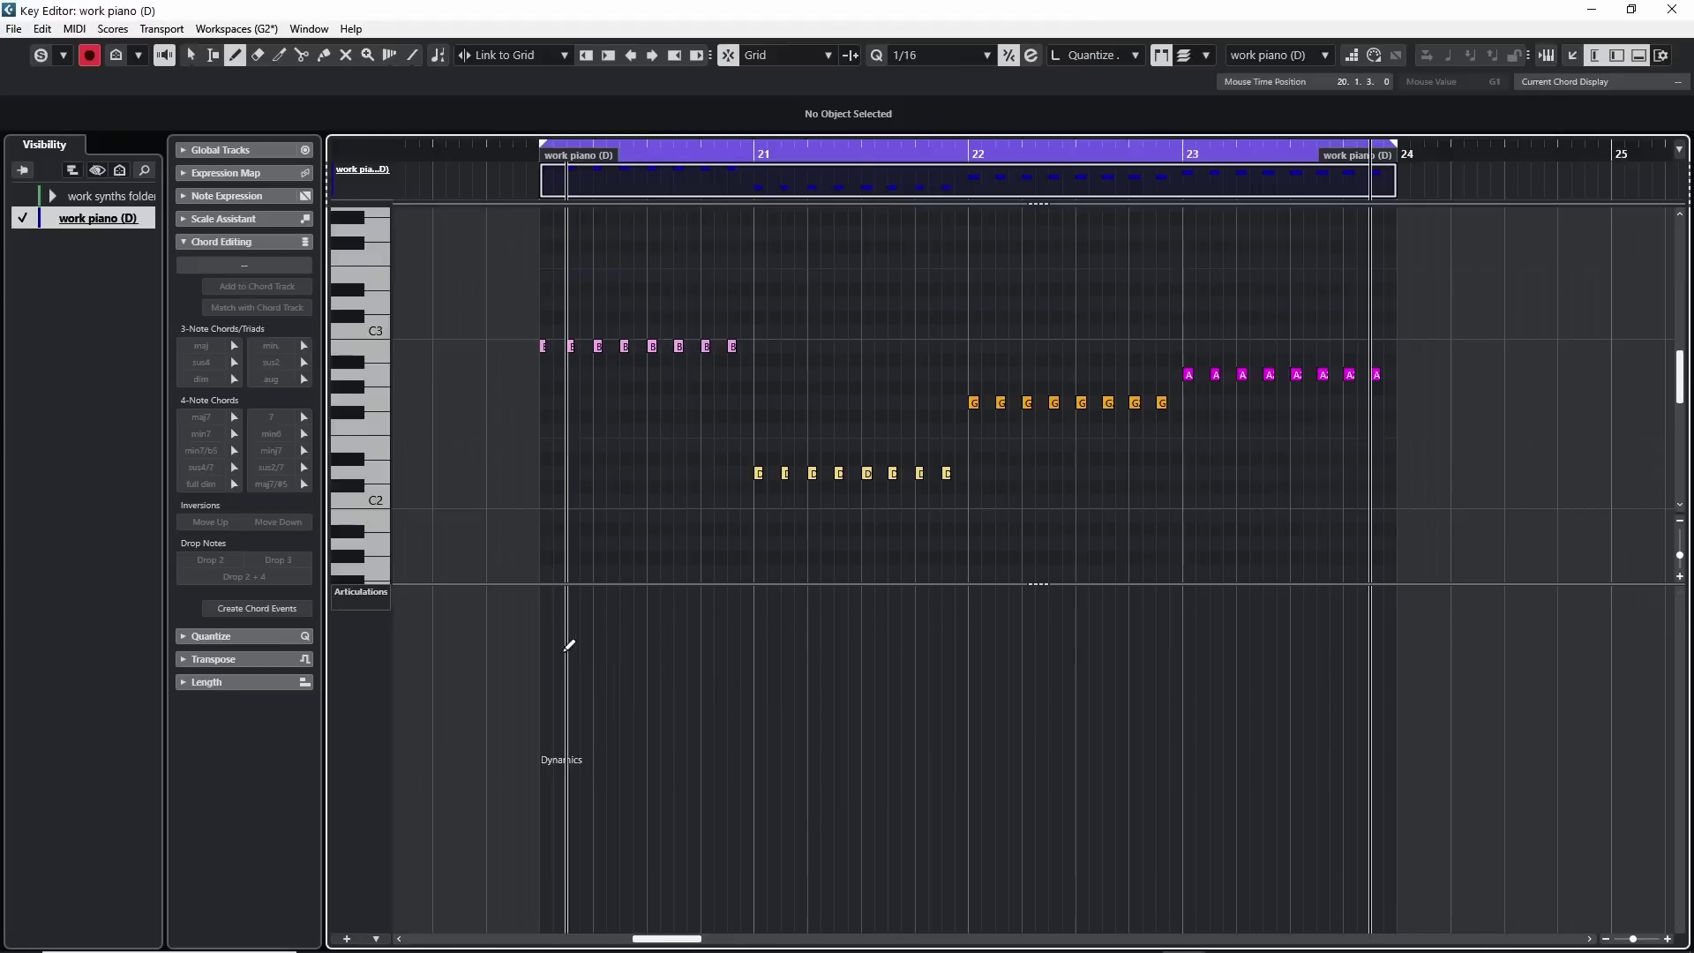
left_click(569, 645)
left_click(764, 645)
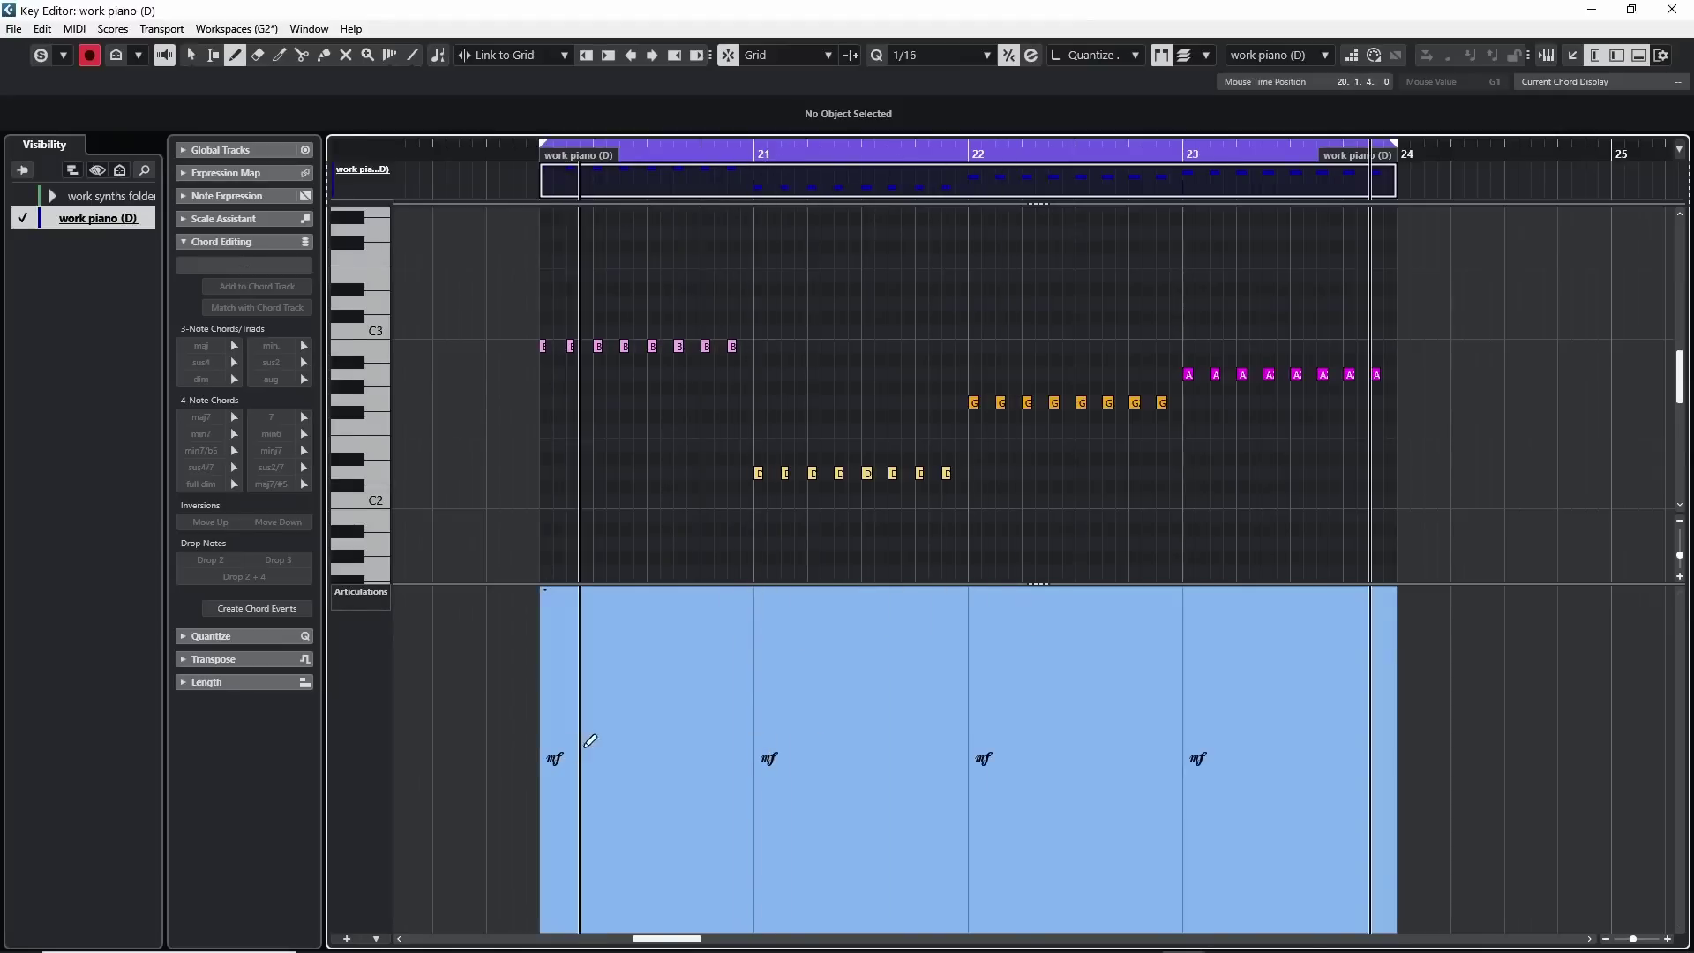
- Change the dynamics to p at bar 20, mp at bar 22 and ffff at bar 23, and play the part
key("1")
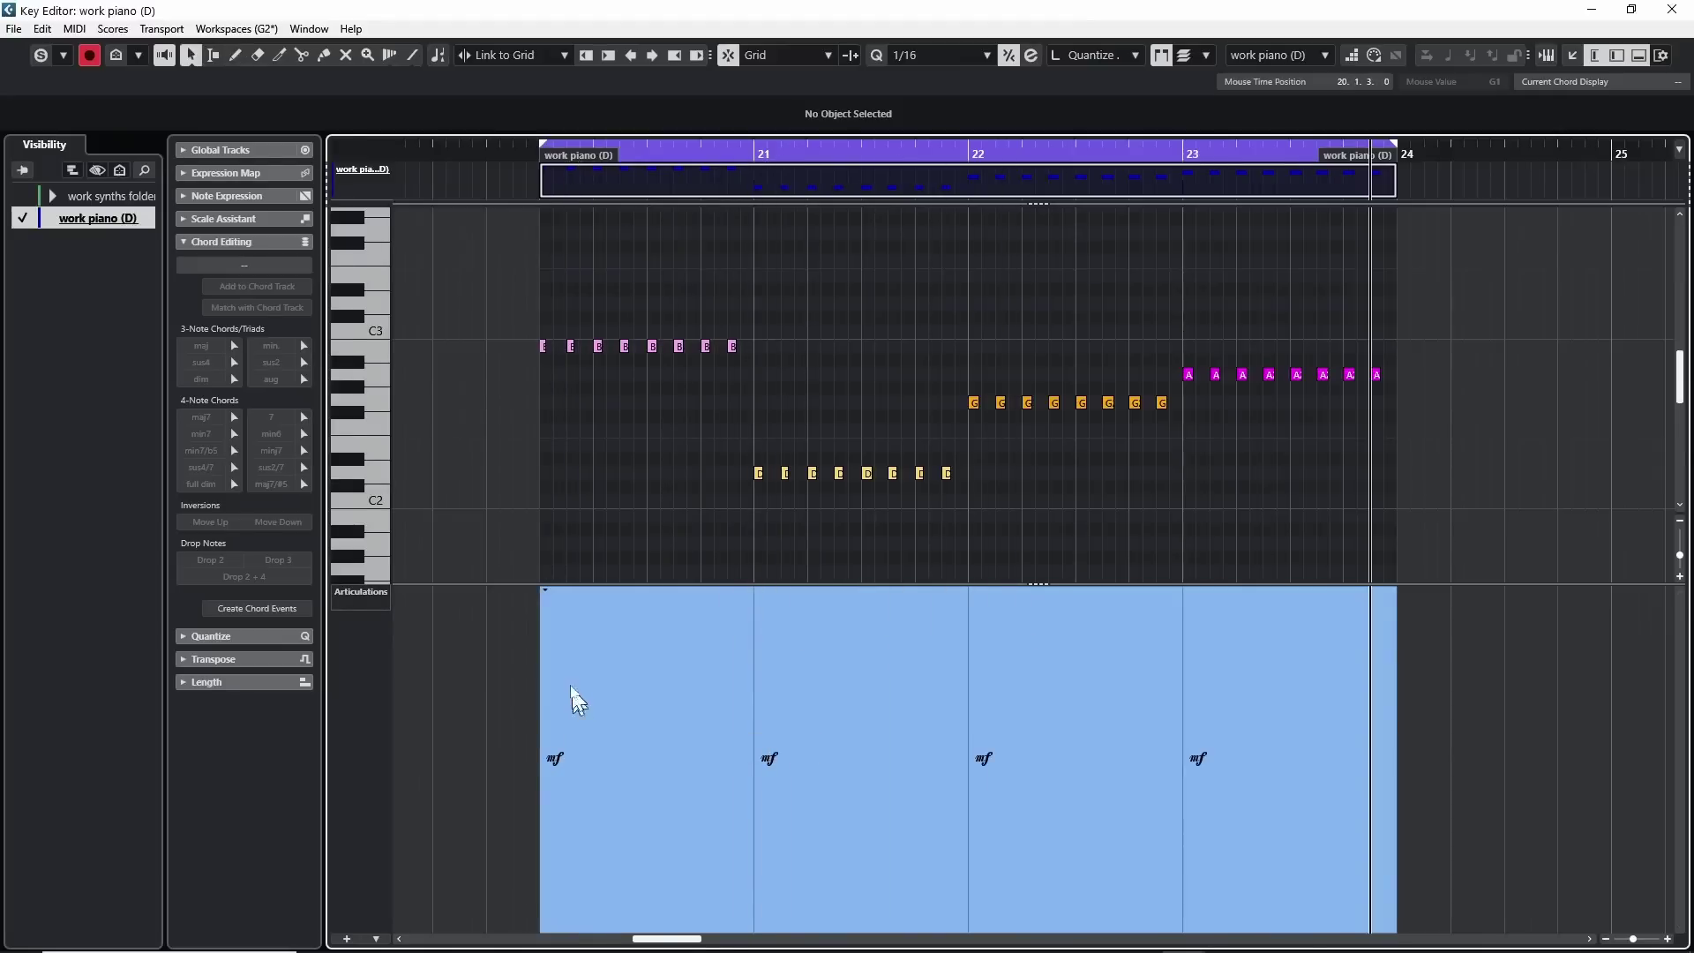
left_click(547, 592)
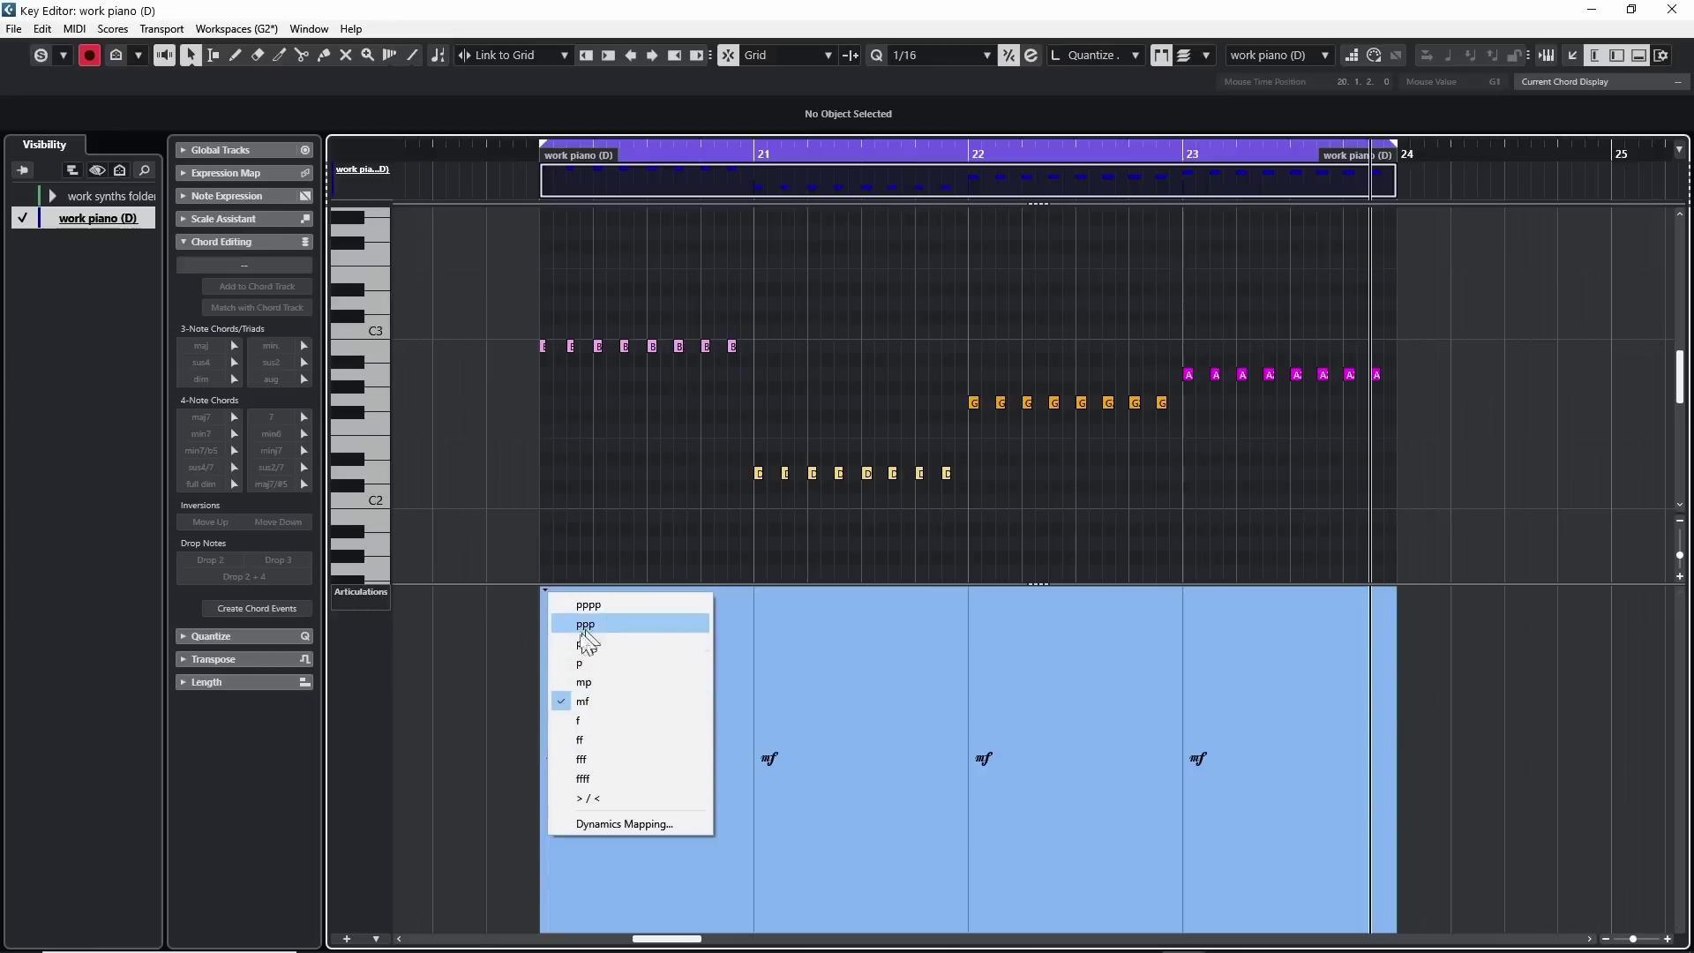
key("Escape")
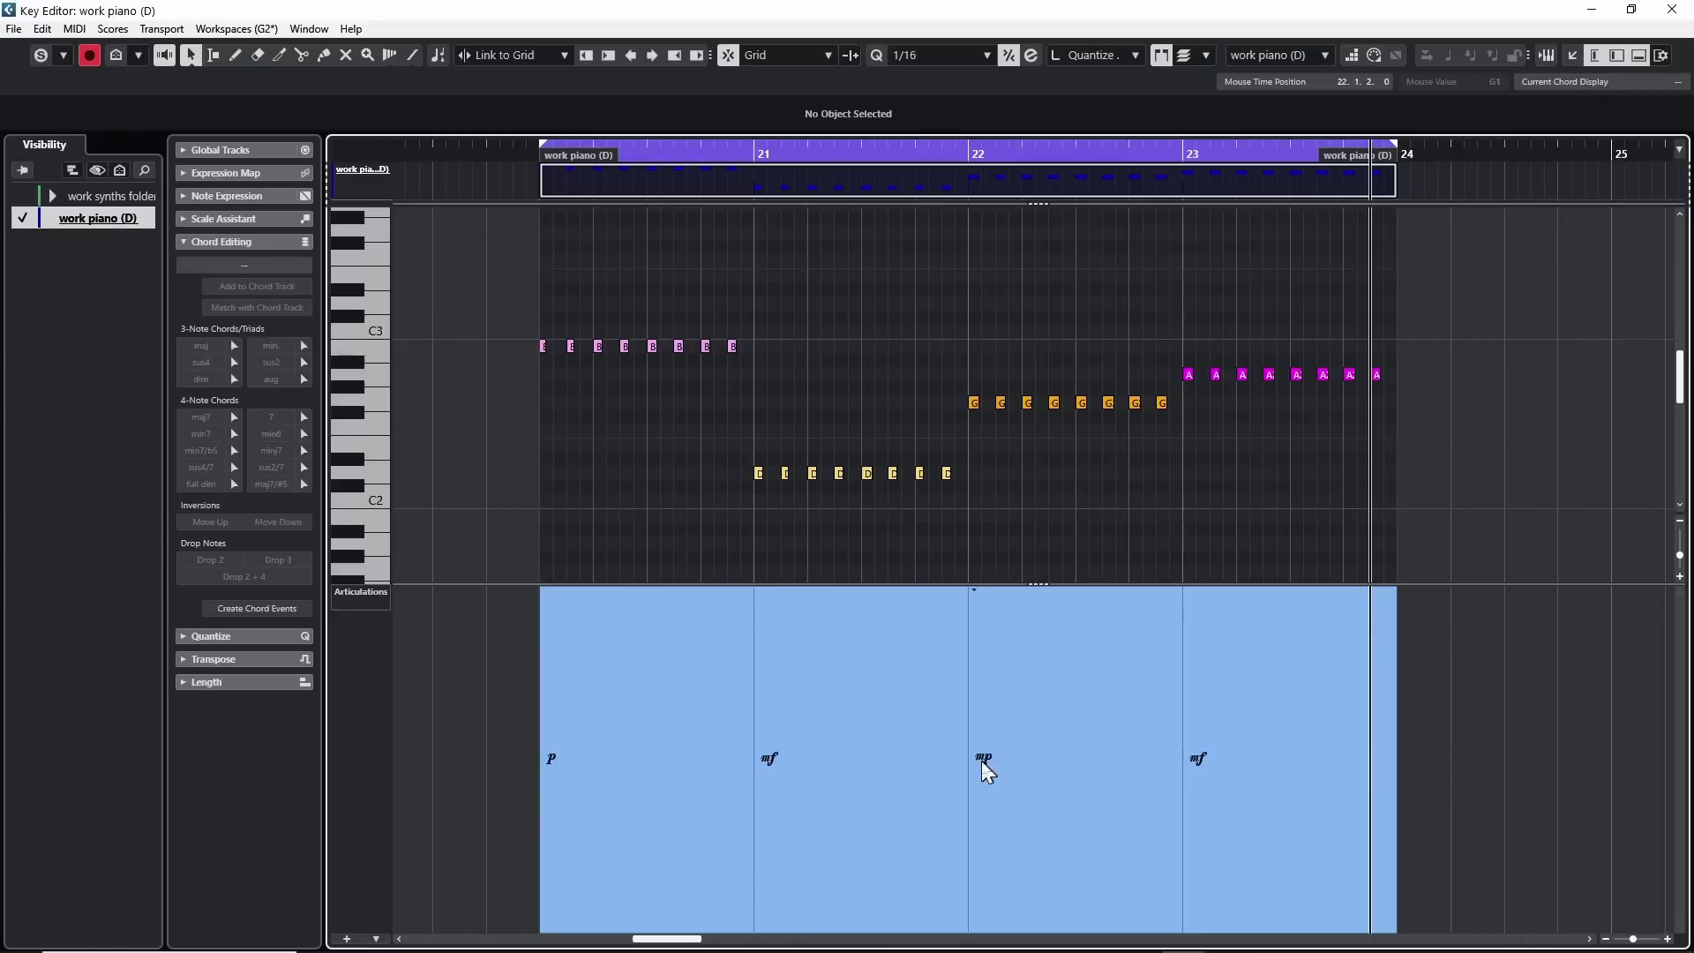
scroll(1210, 764, "up", 4)
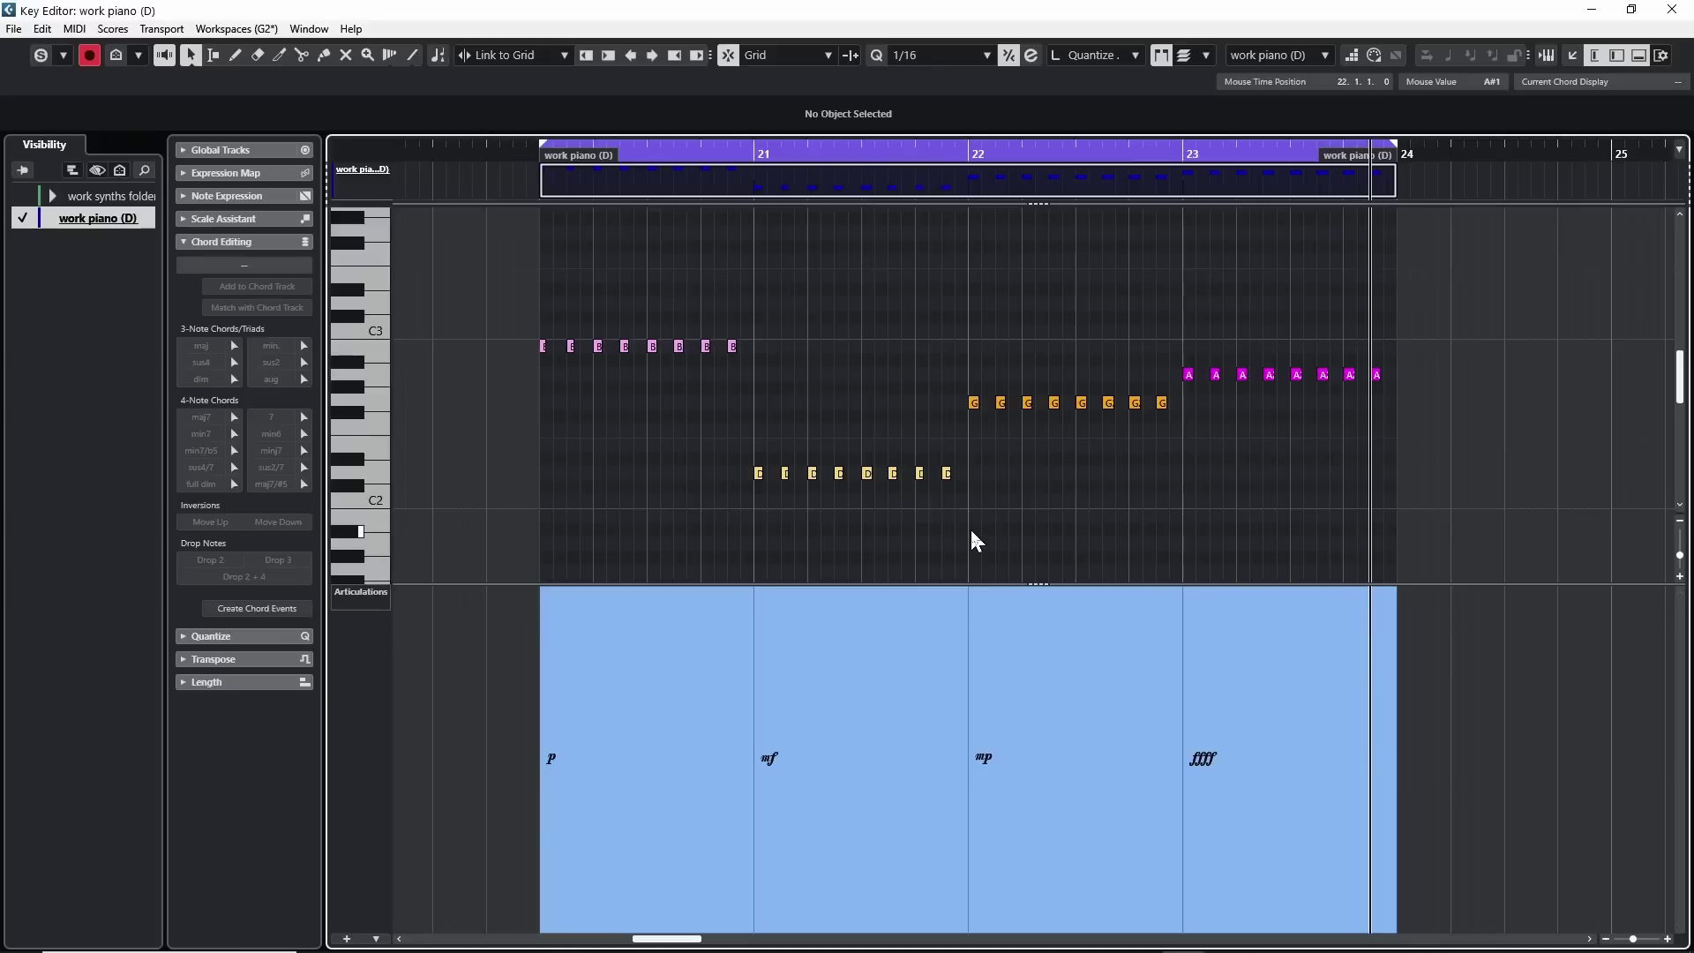
key("space")
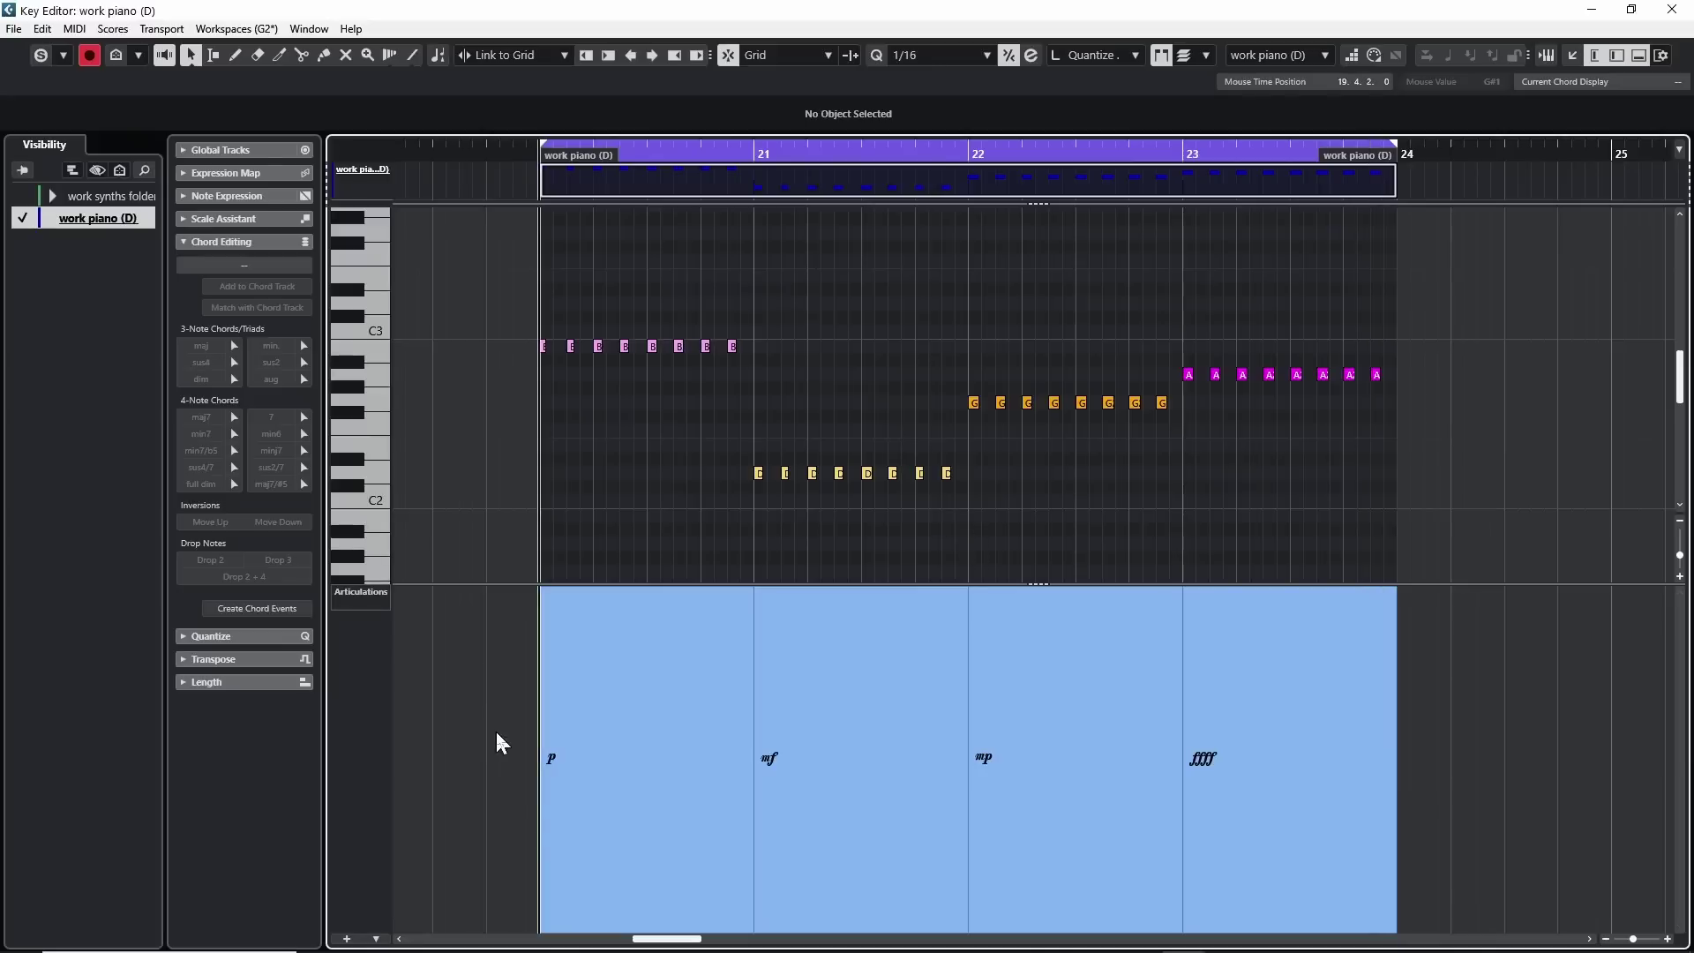
key("space")
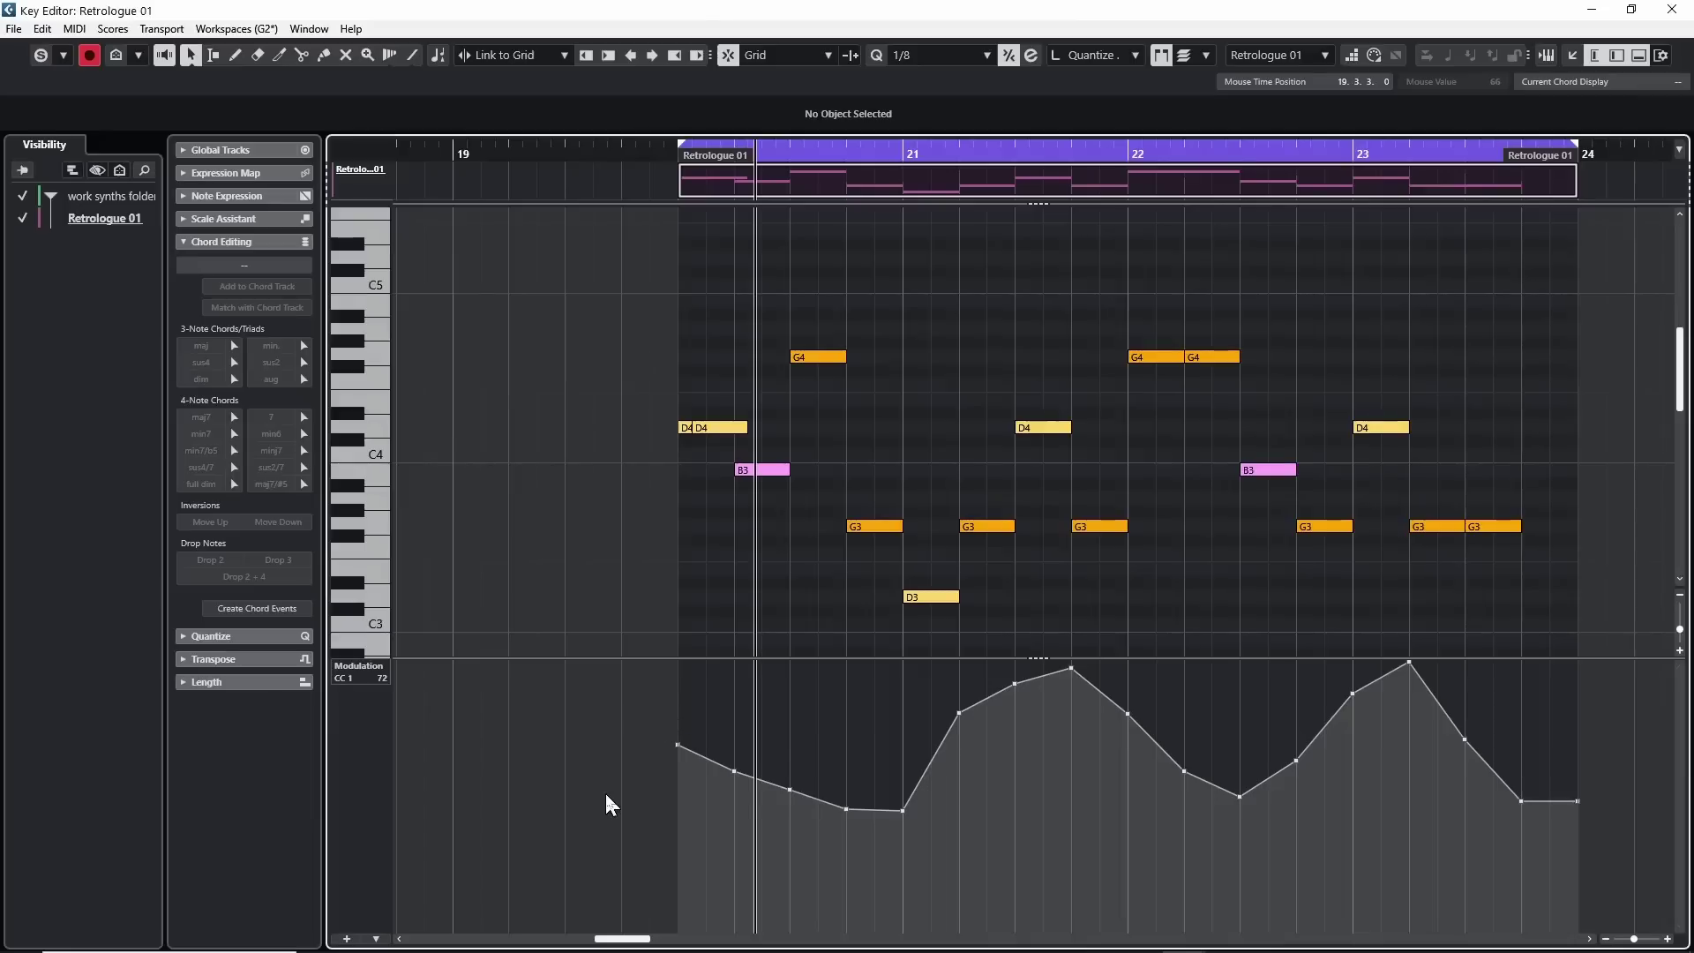
- Stop playback, close the Key Editor, and extract the MIDI automation from the Retrologue 01 part
key("space")
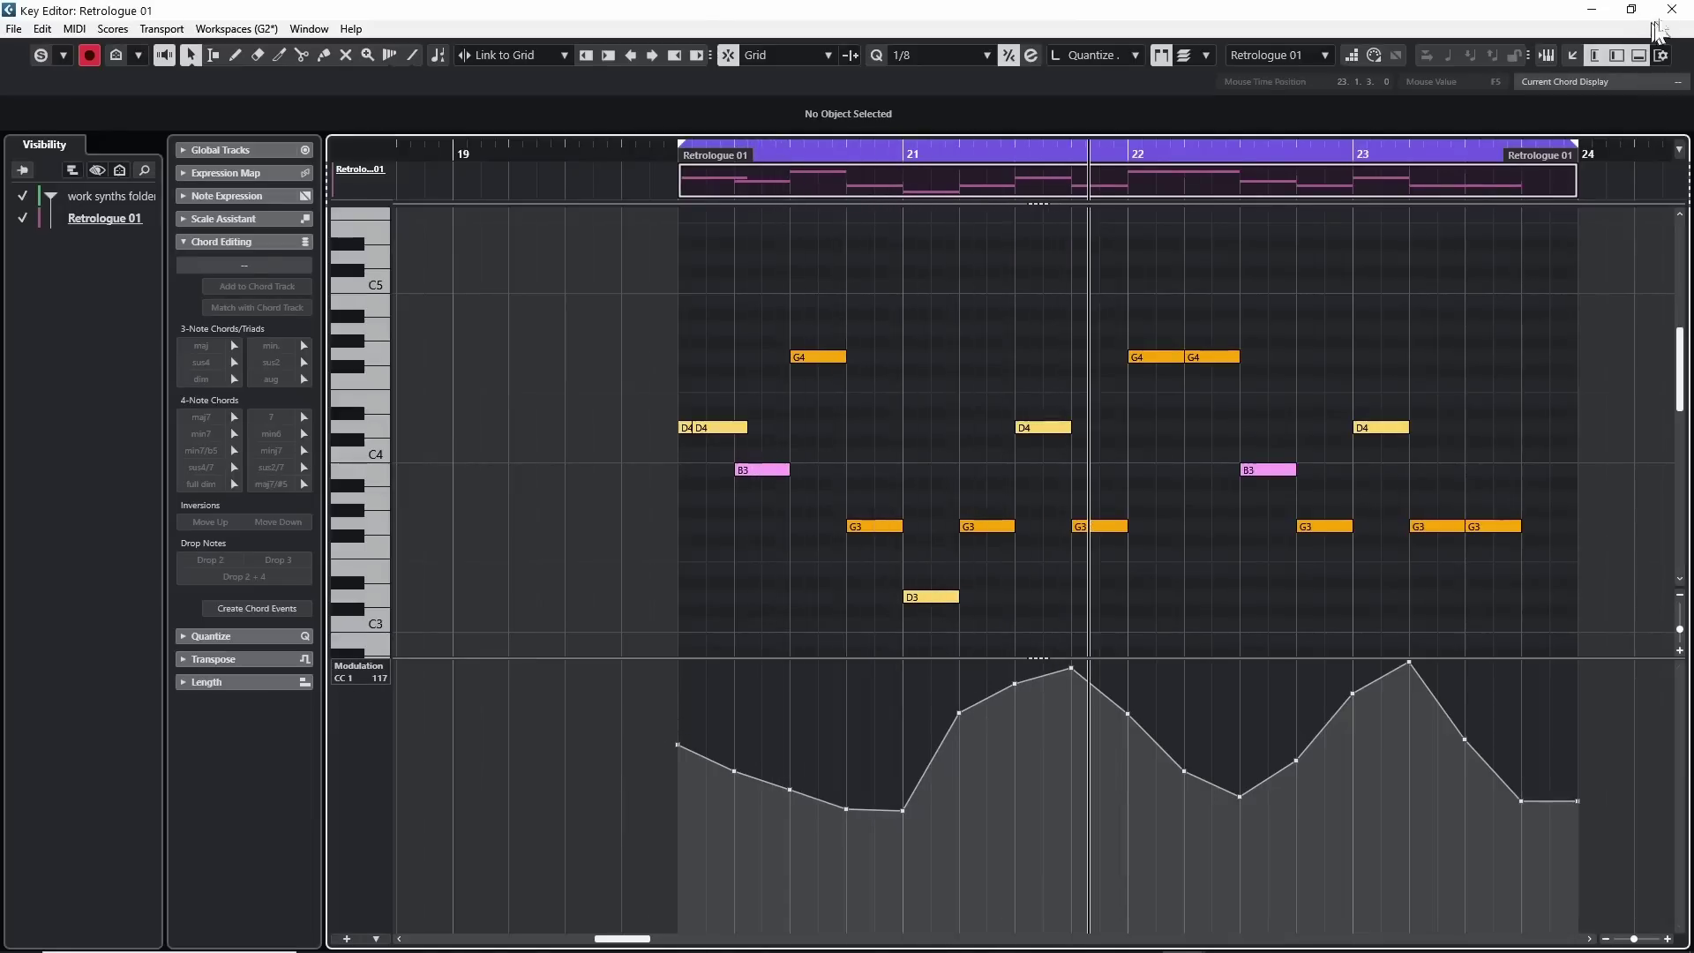
left_click(1672, 9)
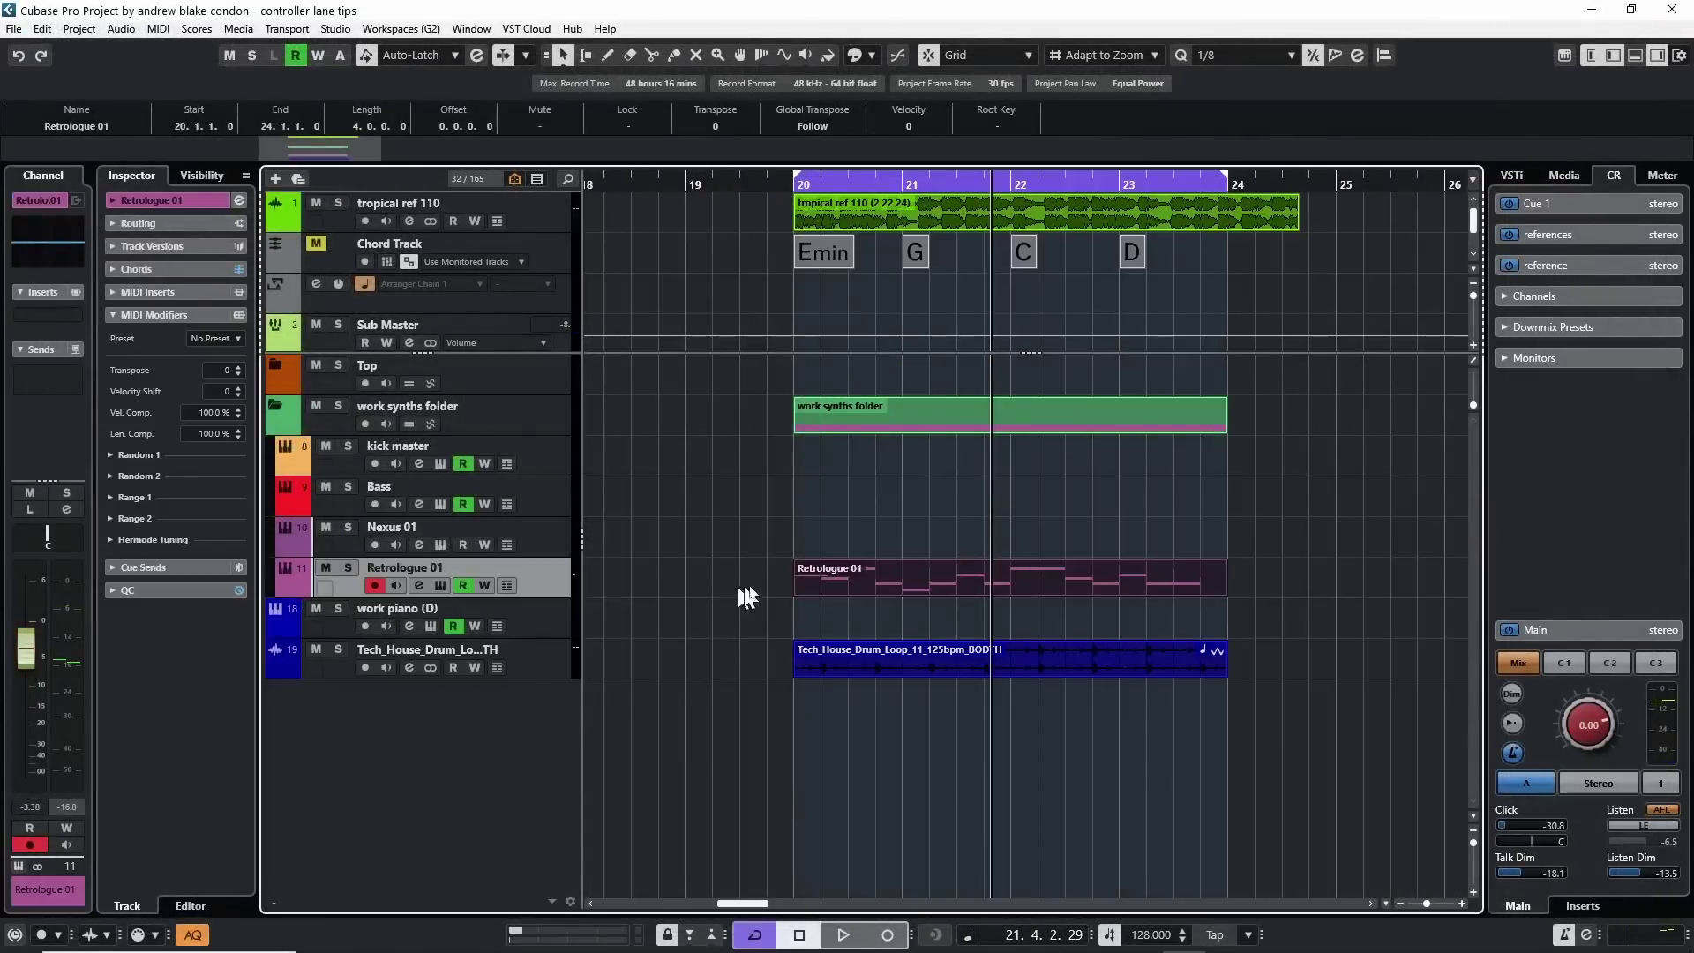
right_click(874, 582)
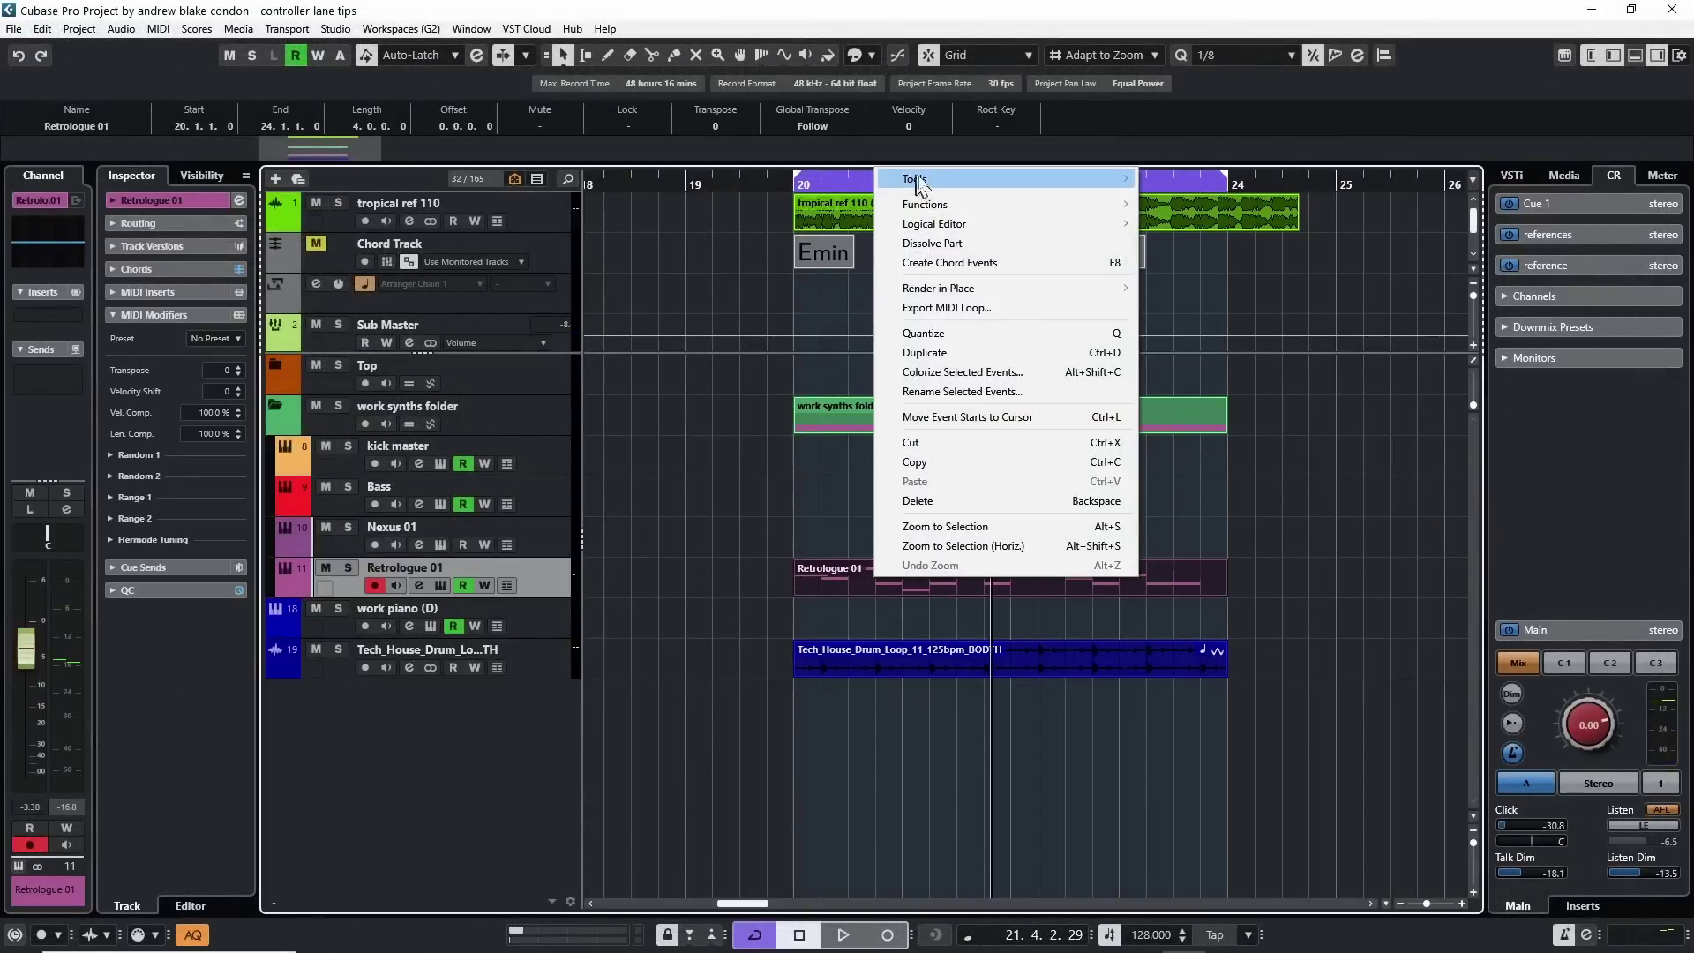
mouse_move(976, 215)
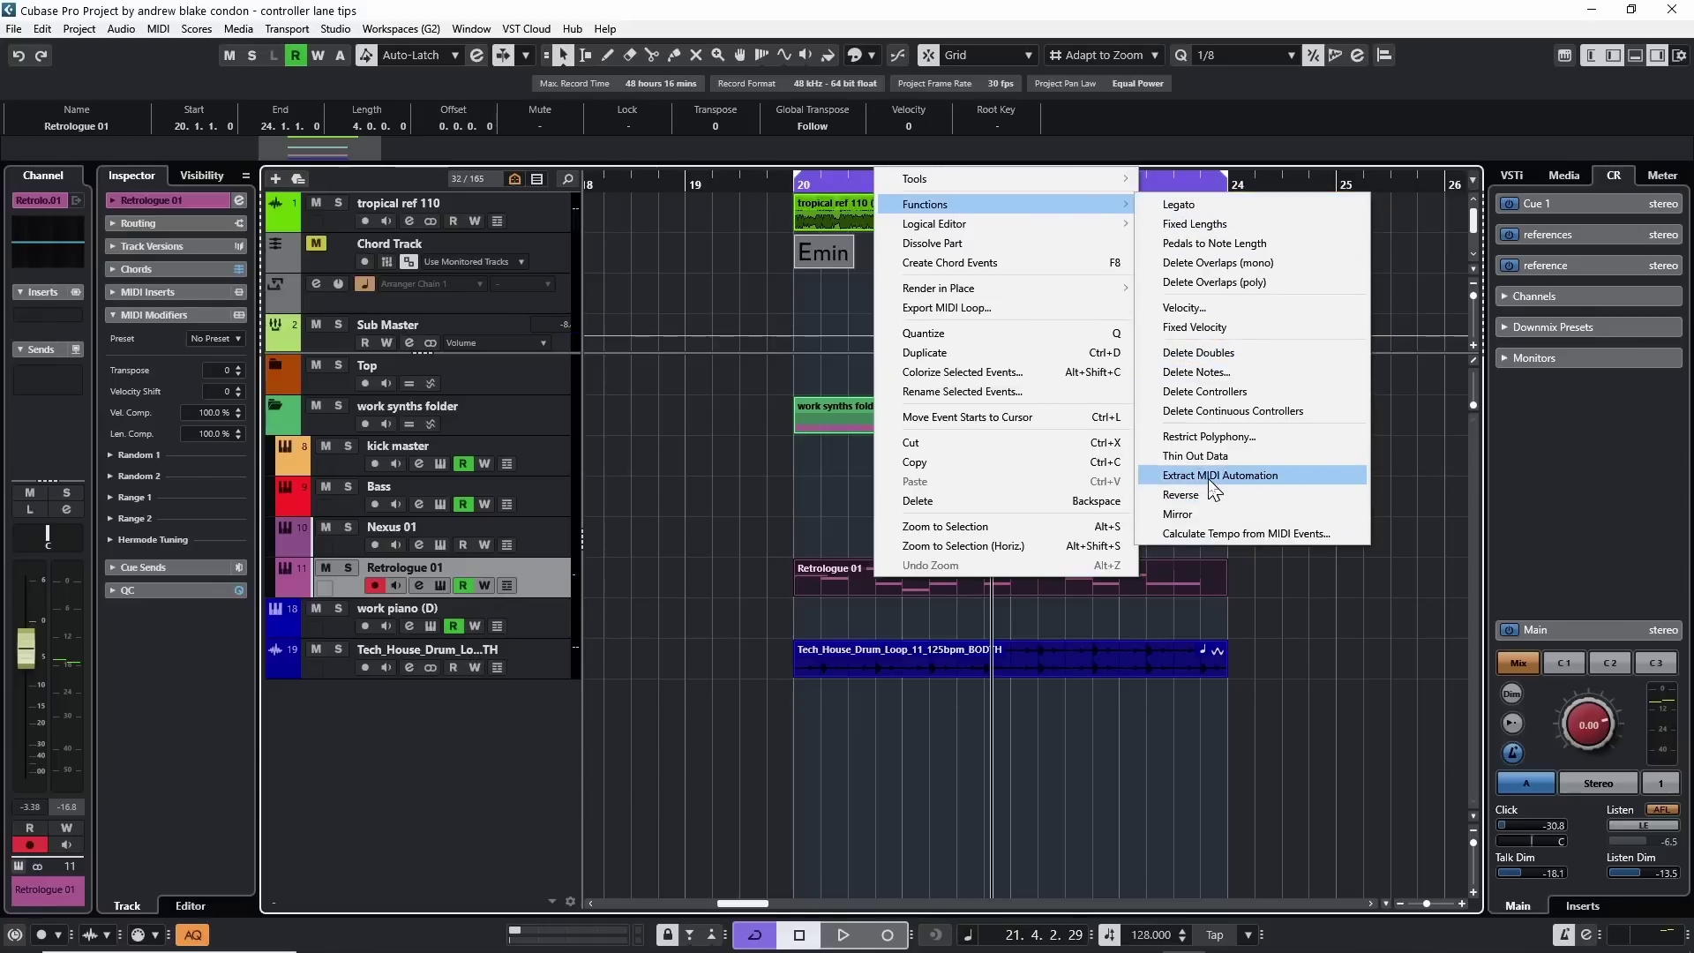
left_click(1234, 477)
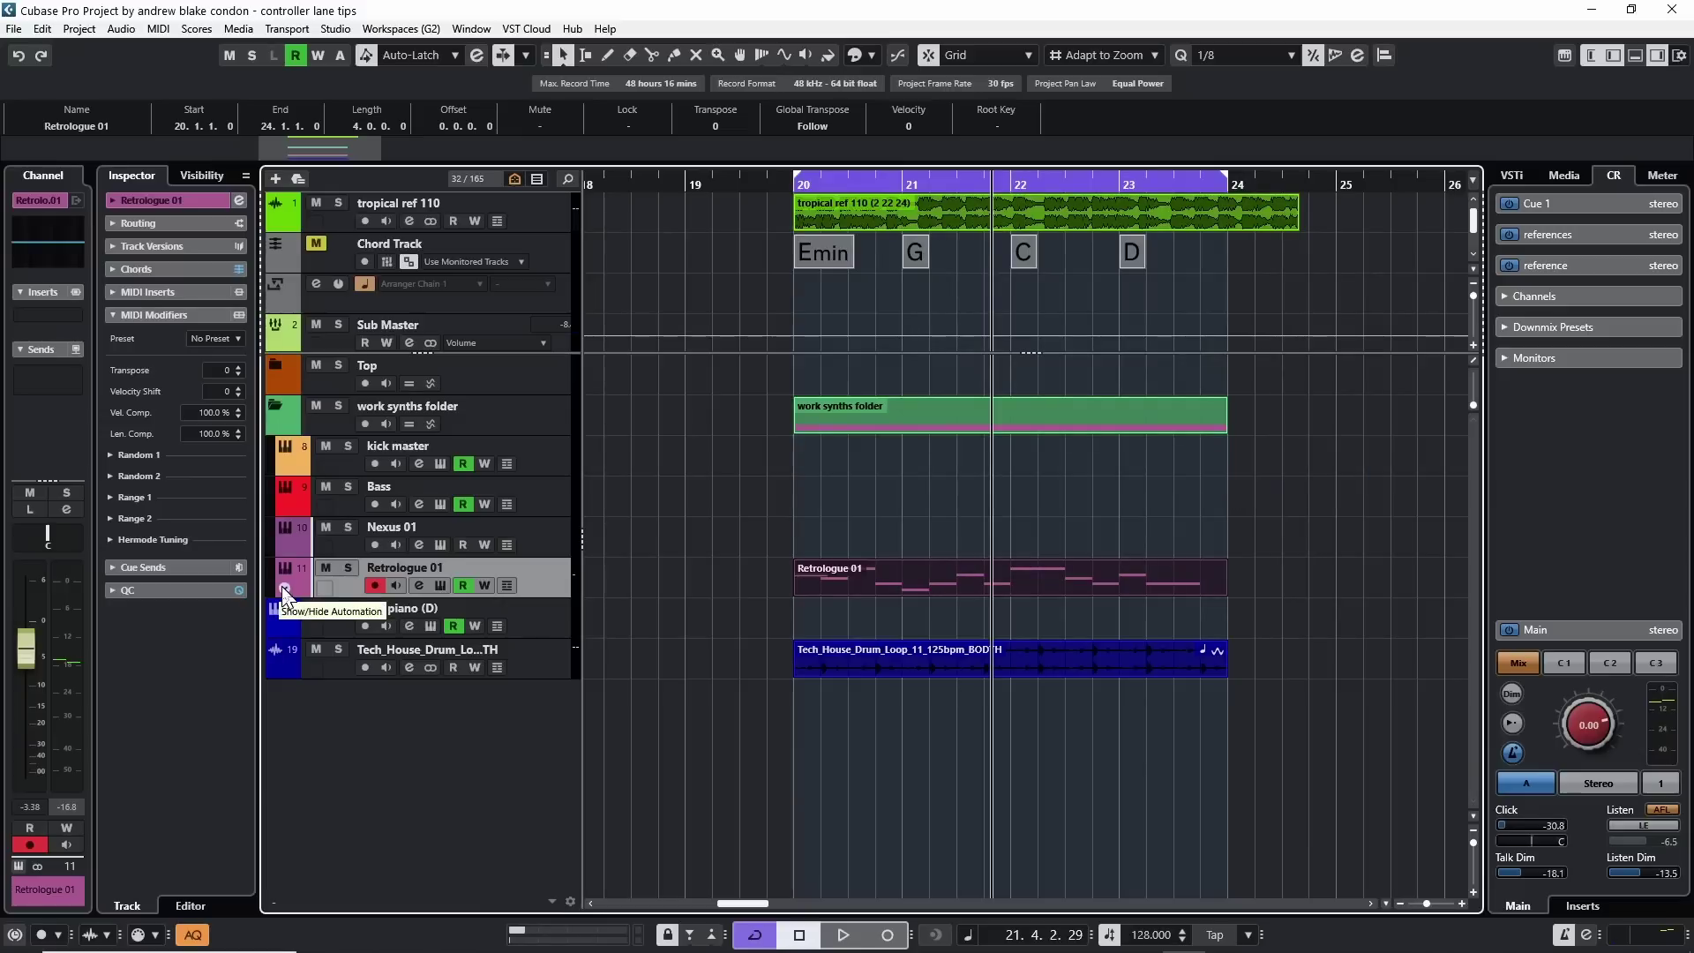
- Show and enlarge the Retrologue 01 track's CC 1 (Modulation) automation lane, and redraw its curve freehand from bar 20 to bar 24 during playback
left_click(282, 586)
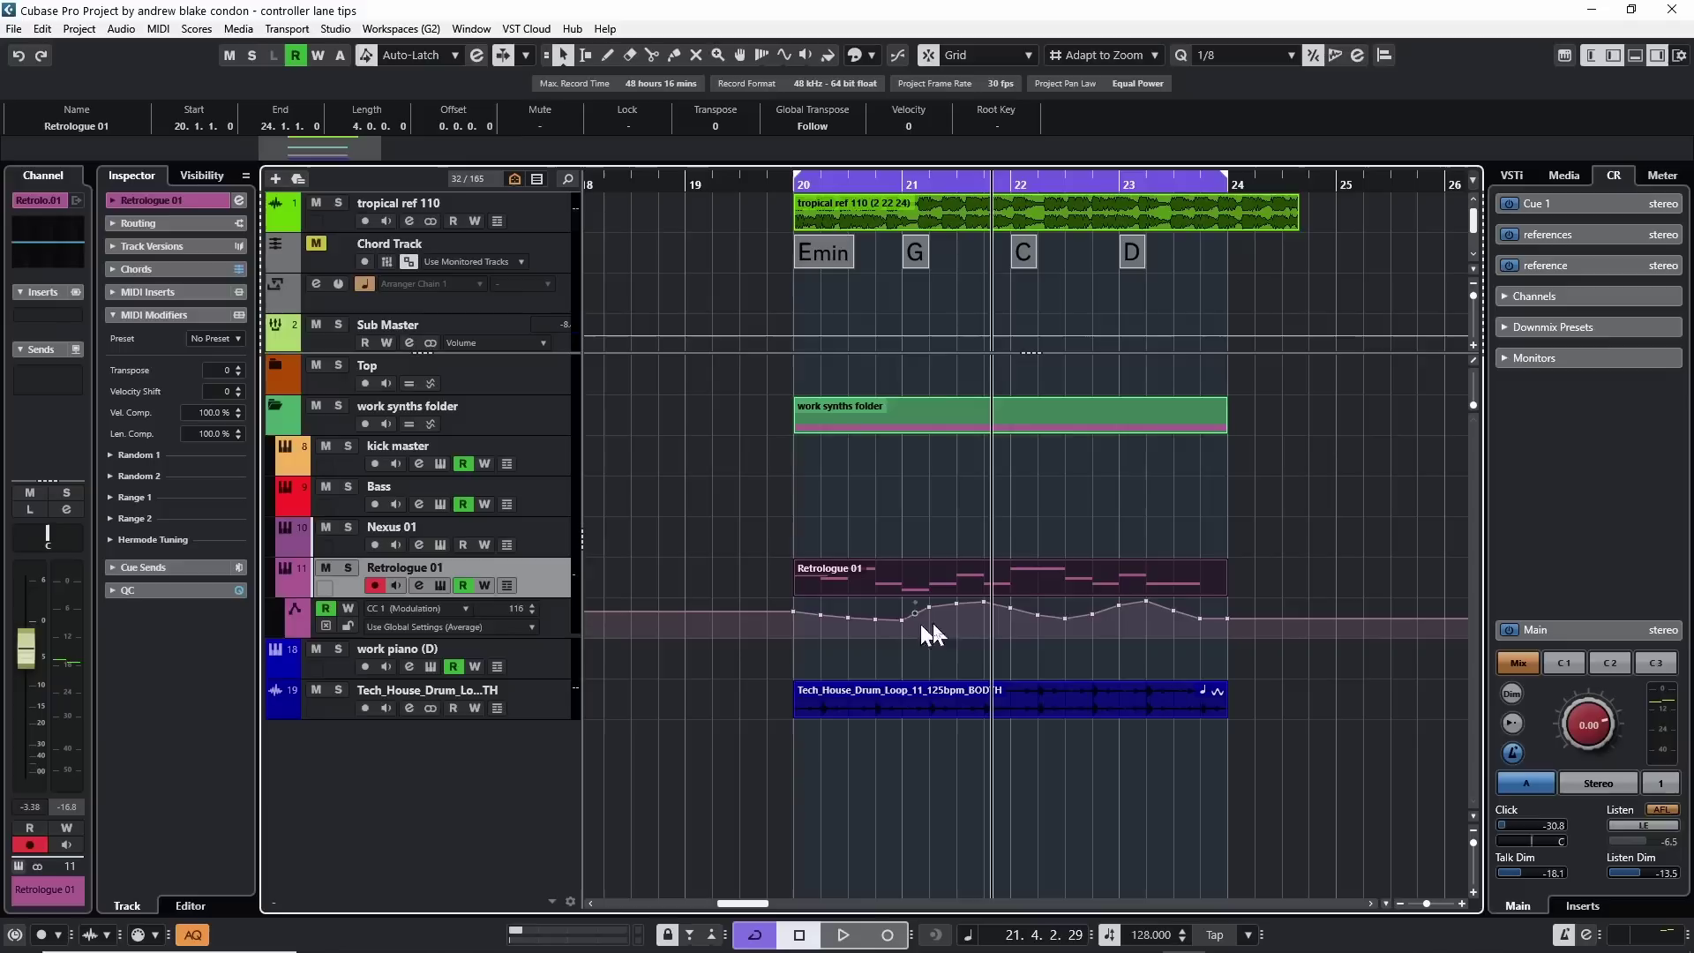
left_click_drag(557, 636, 557, 716)
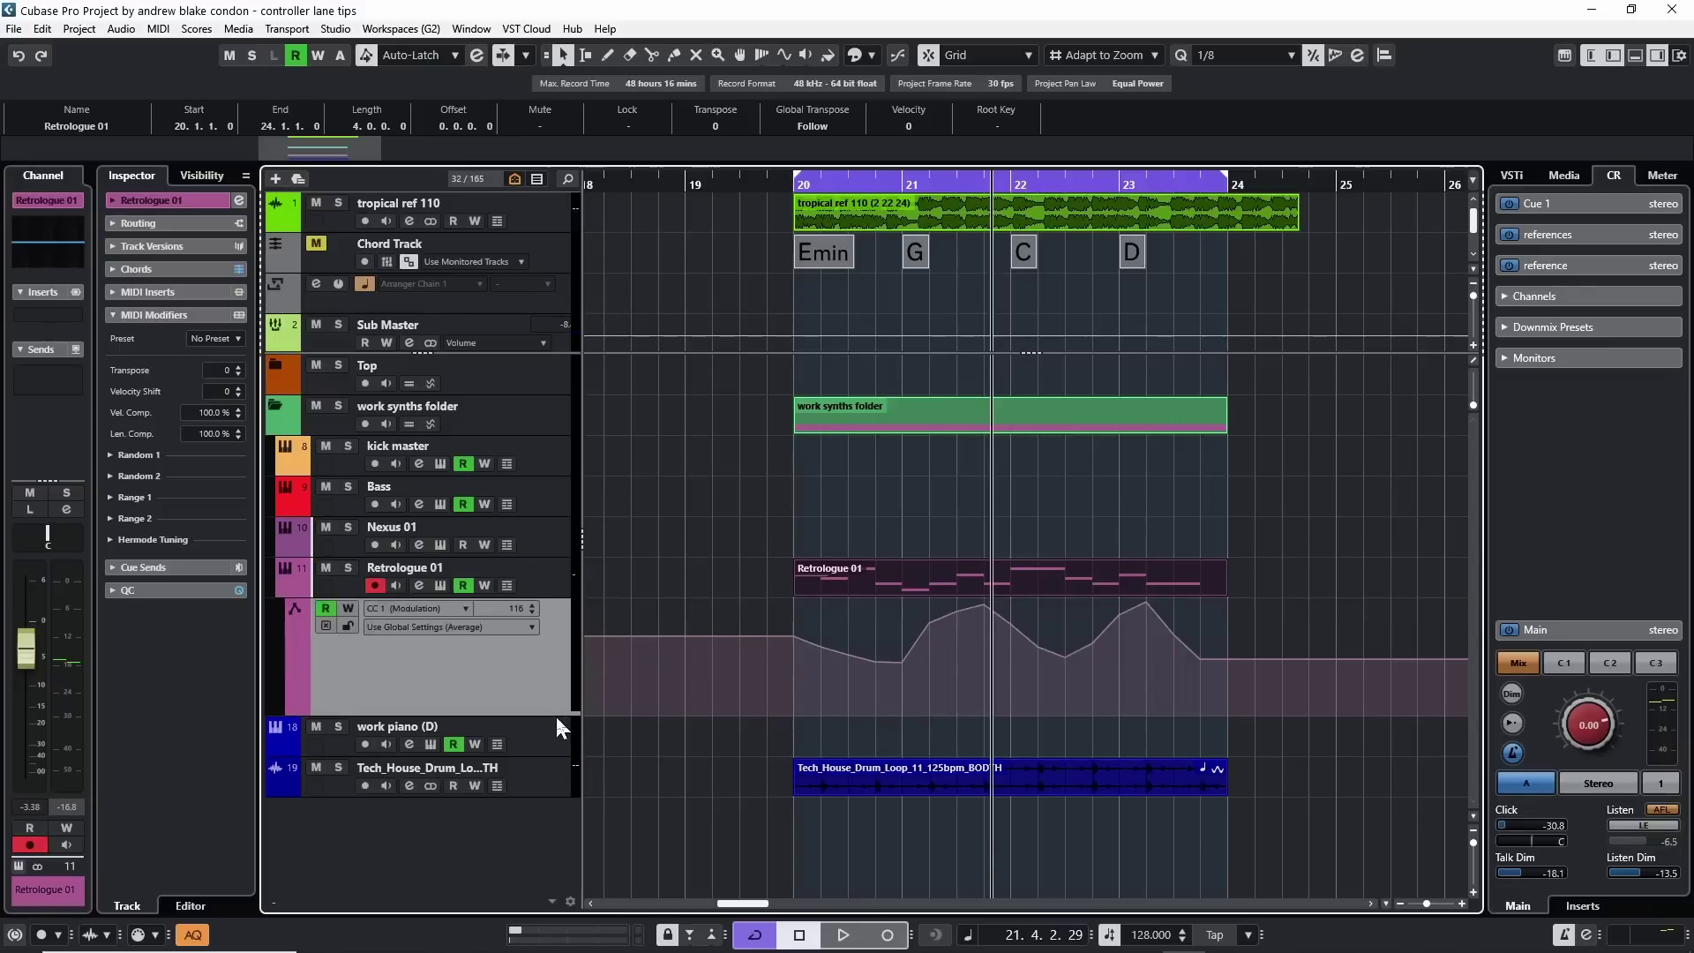
key("8")
mouse_move(794, 658)
left_mouse_down()
mouse_move(905, 622)
mouse_move(1146, 611)
mouse_move(1222, 637)
left_mouse_up()
key("space")
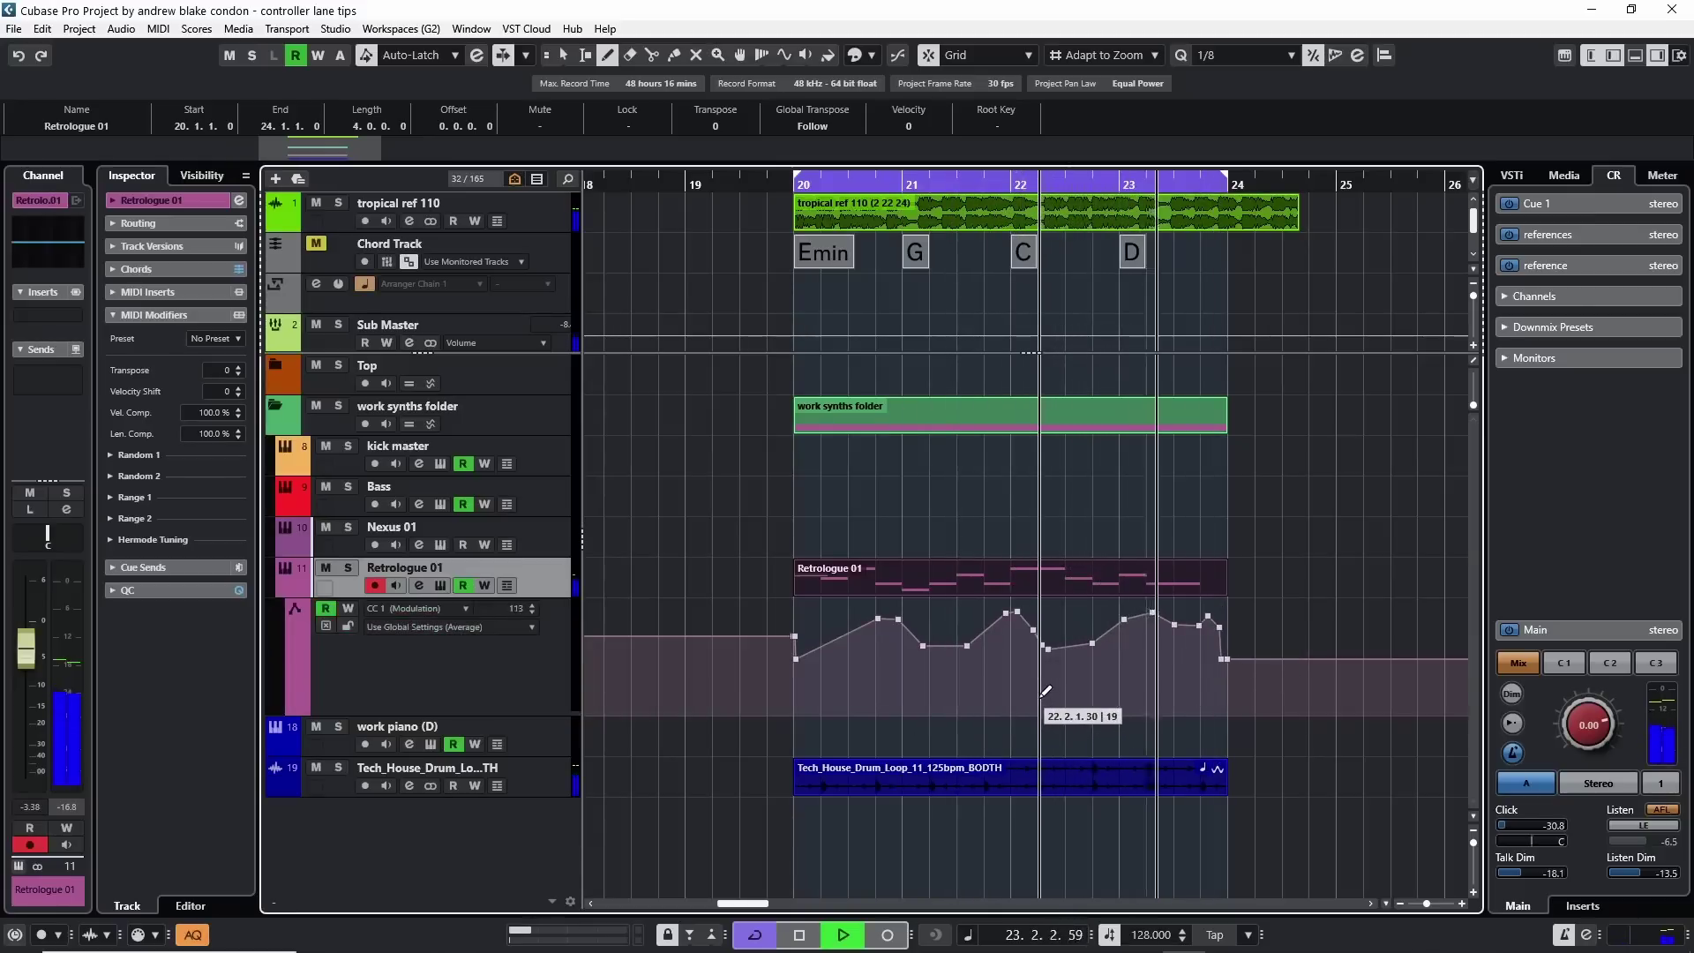
key("space")
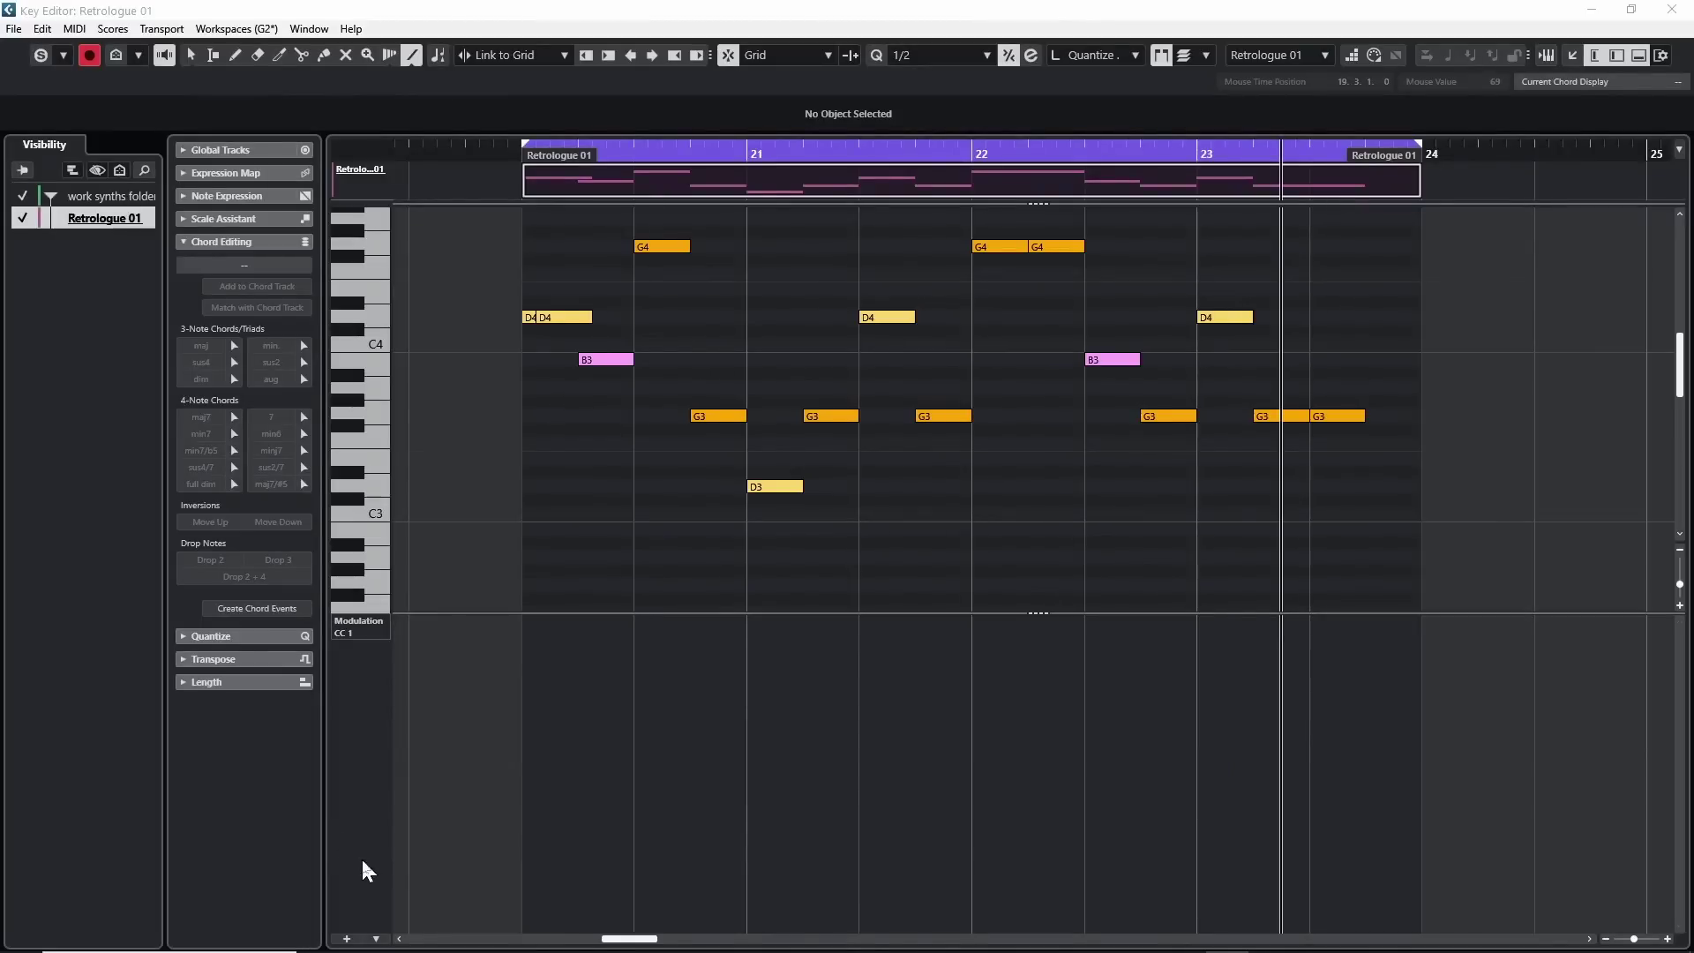
- Set the type of new controller events to Ramp in the Key Editor
left_click(377, 938)
mouse_move(417, 869)
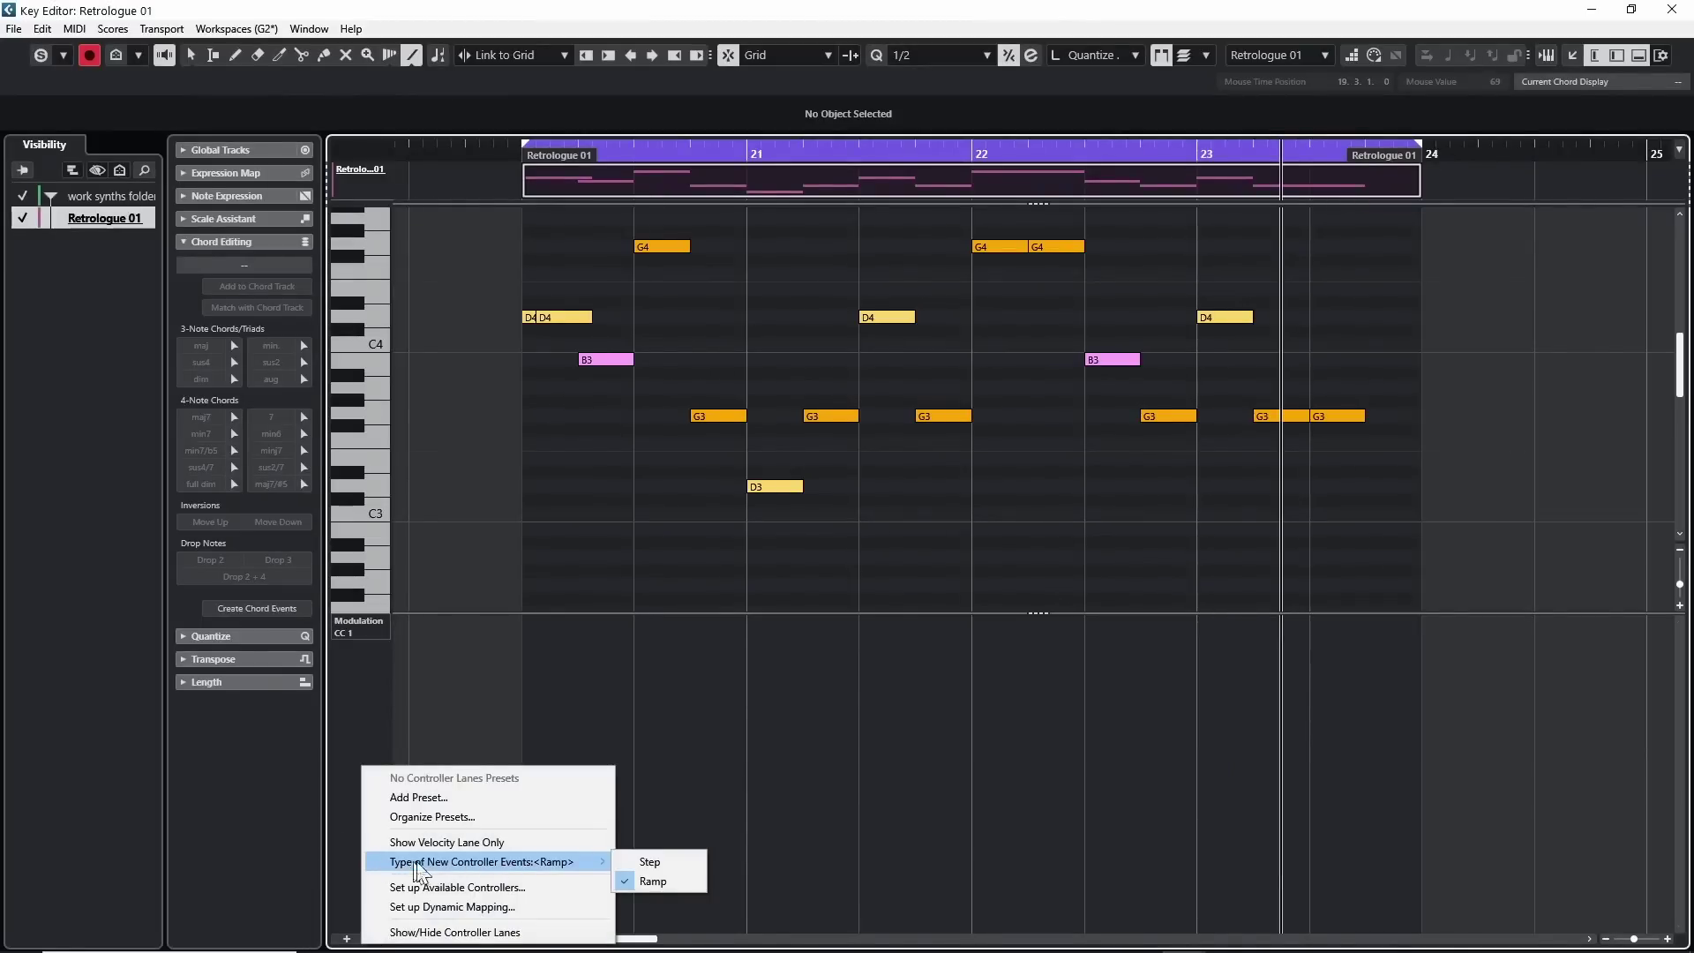
left_click(653, 880)
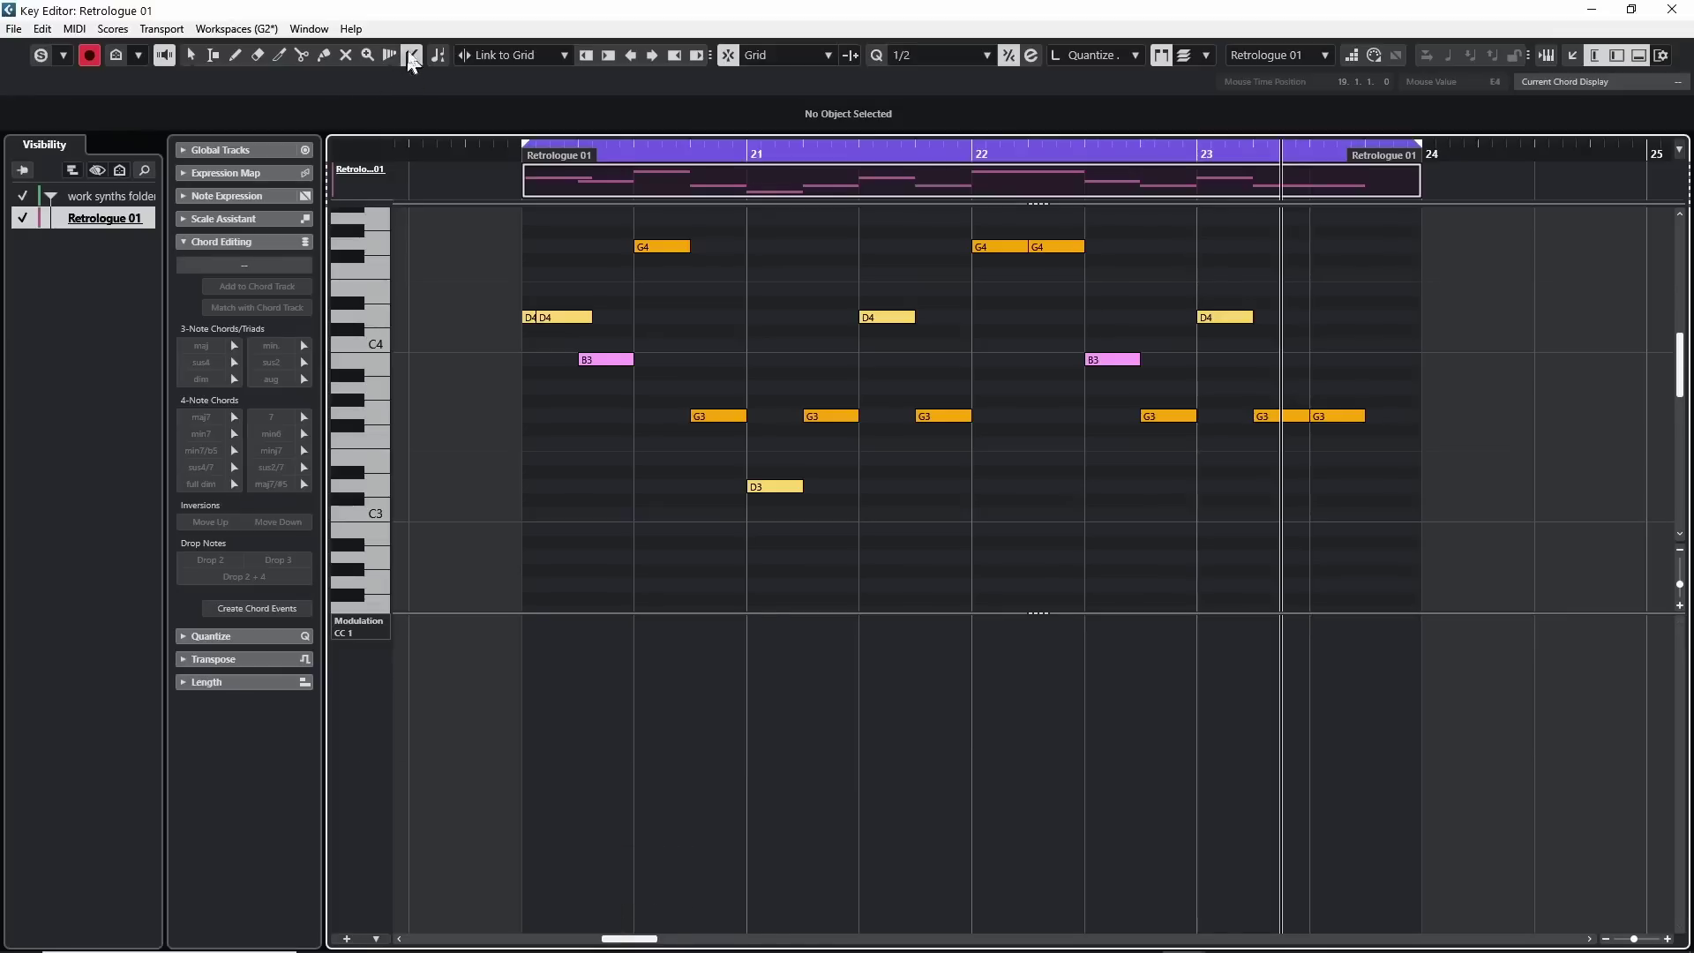
- Draw a descending line in the modulation lane from bar 20 to bar 24, and replace it with a descending parabola
left_click(412, 56)
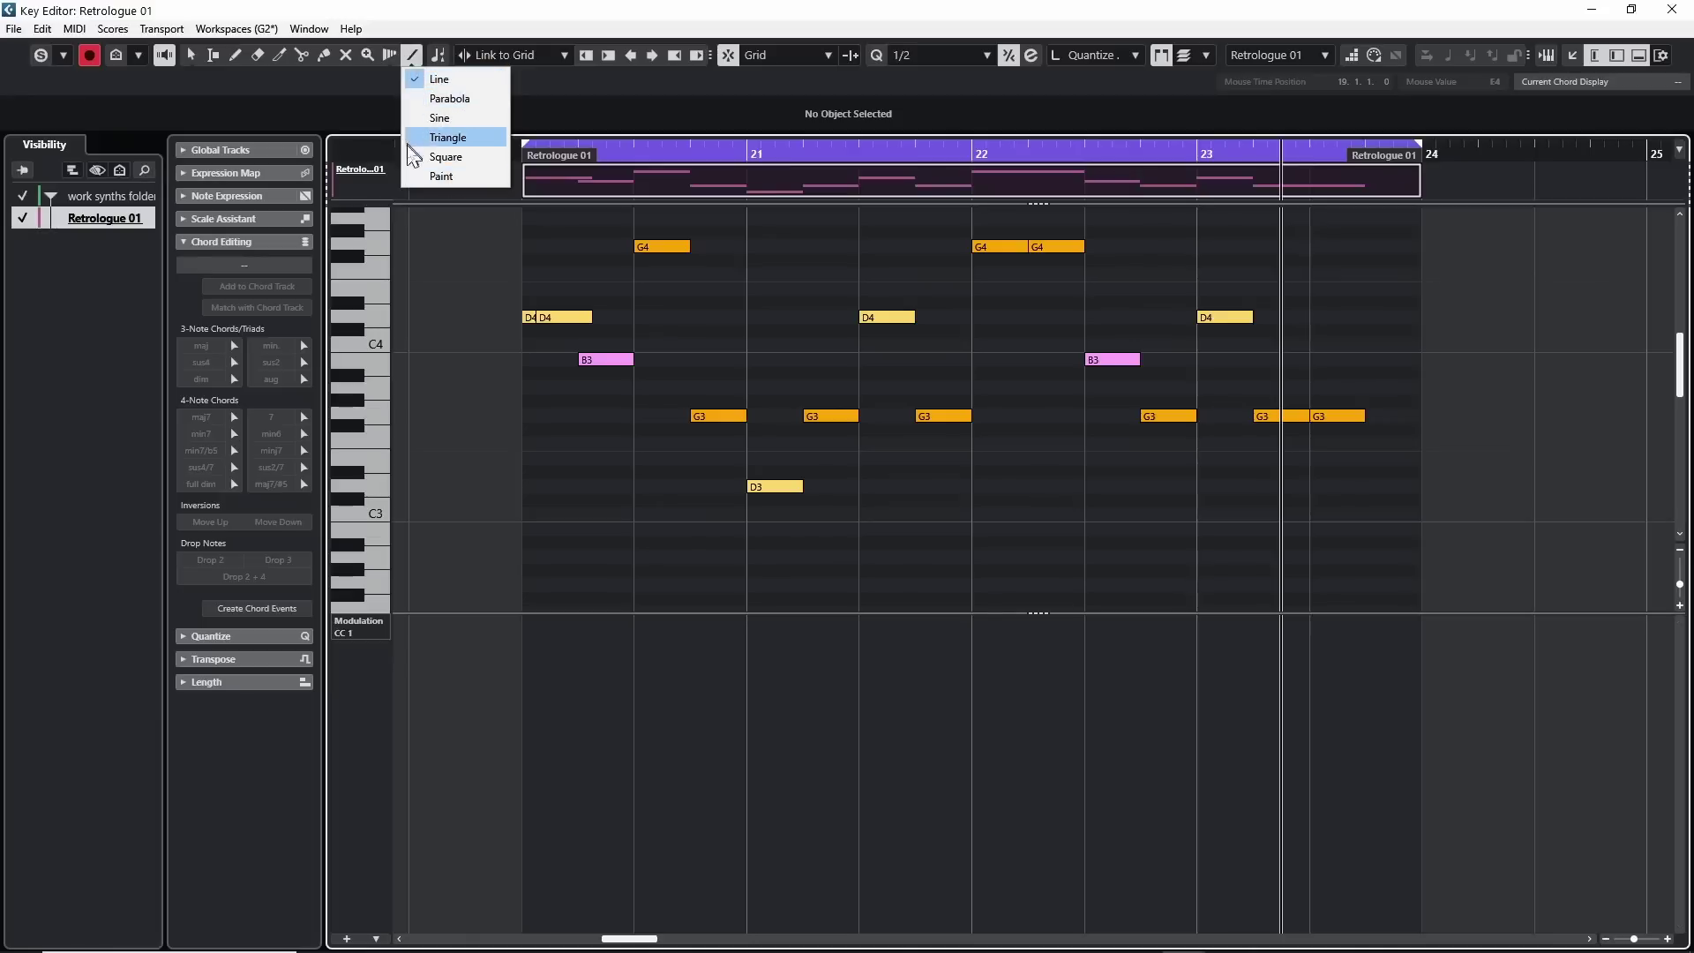
left_click(443, 81)
mouse_move(523, 660)
left_mouse_down()
mouse_move(610, 663)
mouse_move(1395, 863)
left_mouse_up()
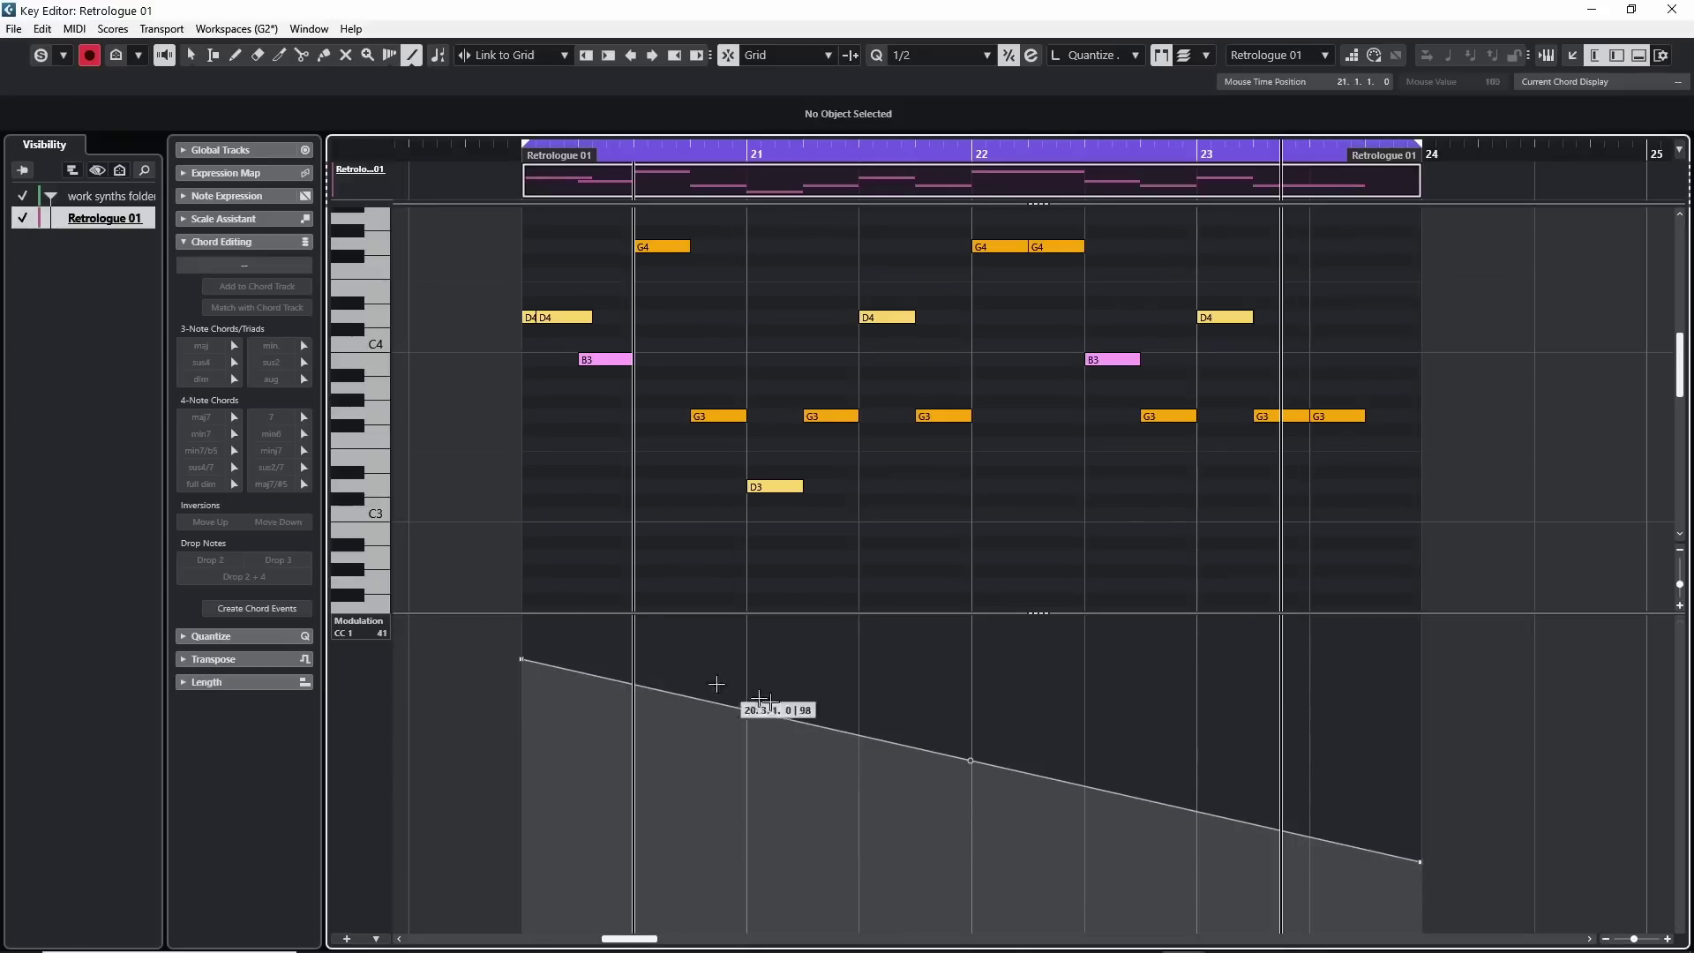
left_click(408, 55)
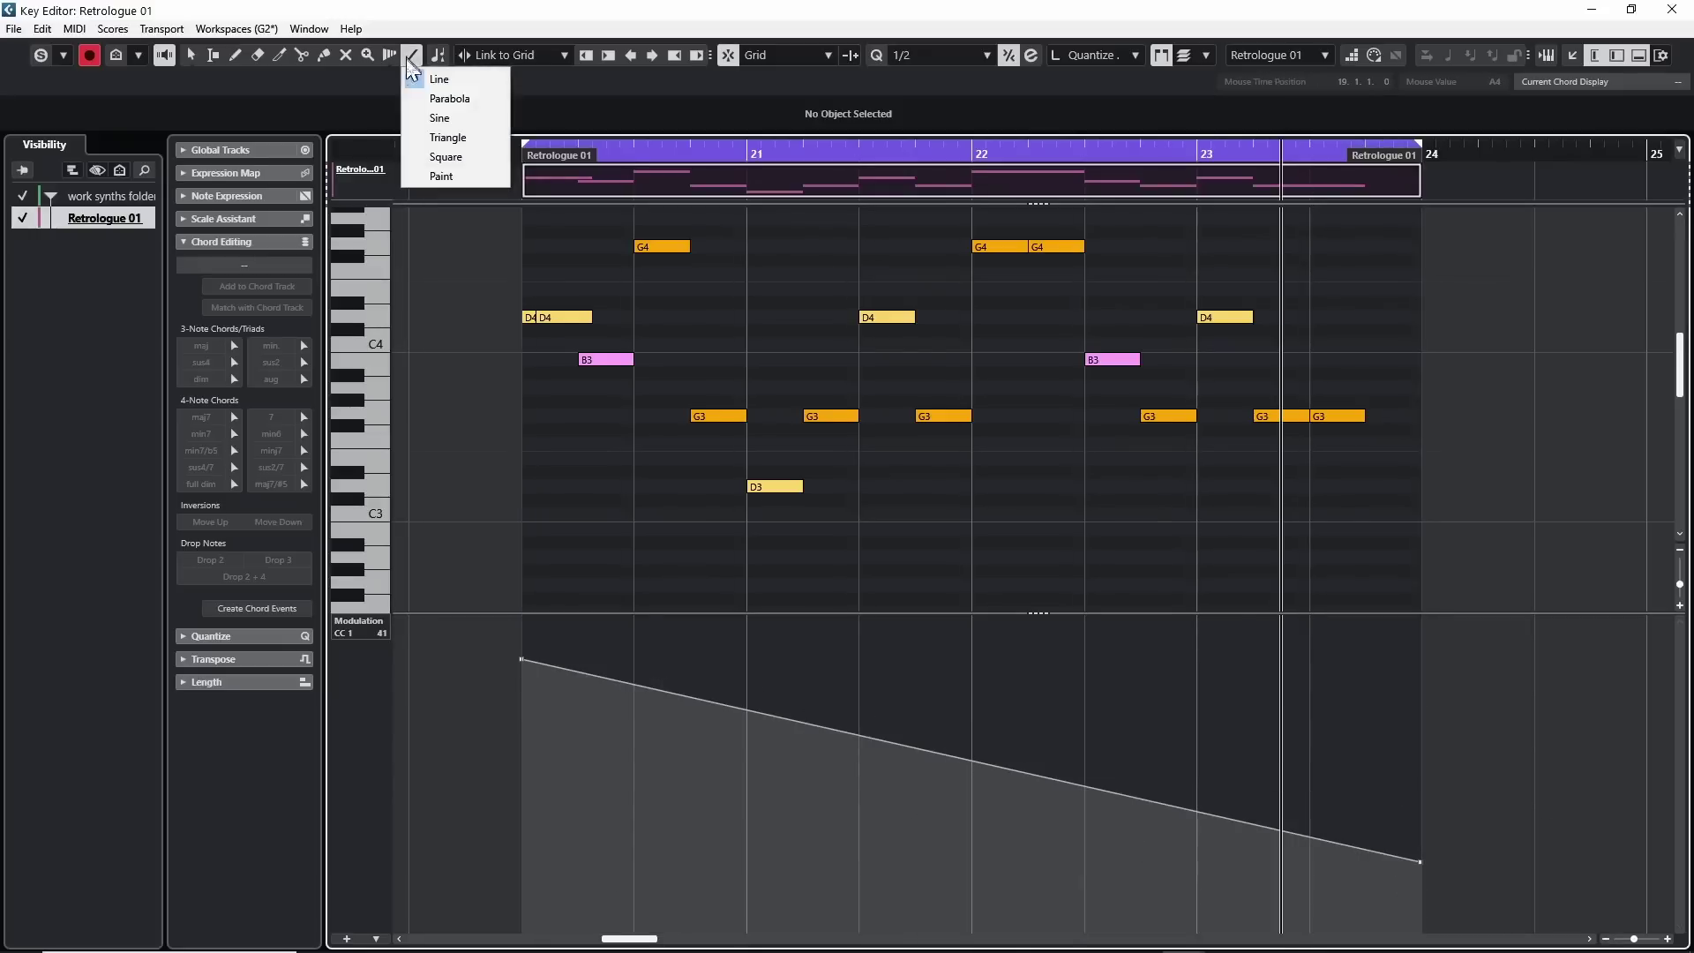
left_click(427, 98)
left_click_drag(520, 654, 1419, 918)
- Draw a sine wave with half-bar cycles across the modulation lane, and replace it with a triangle wave of the same cycle
left_click(404, 55)
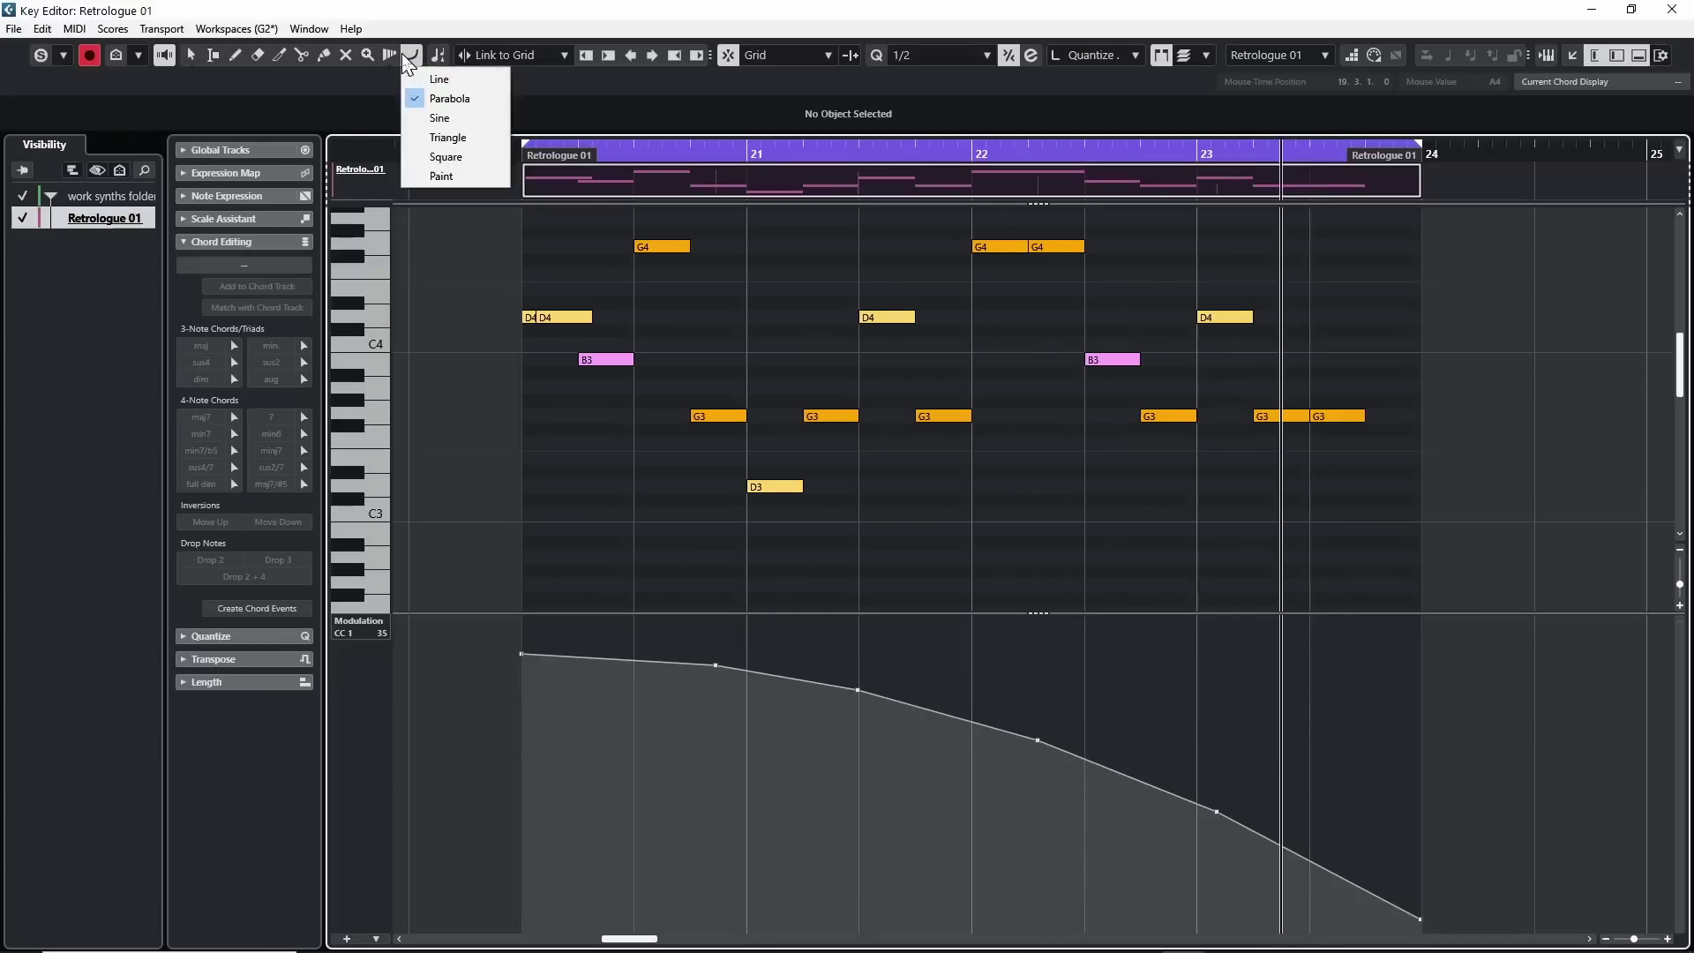
left_click(440, 118)
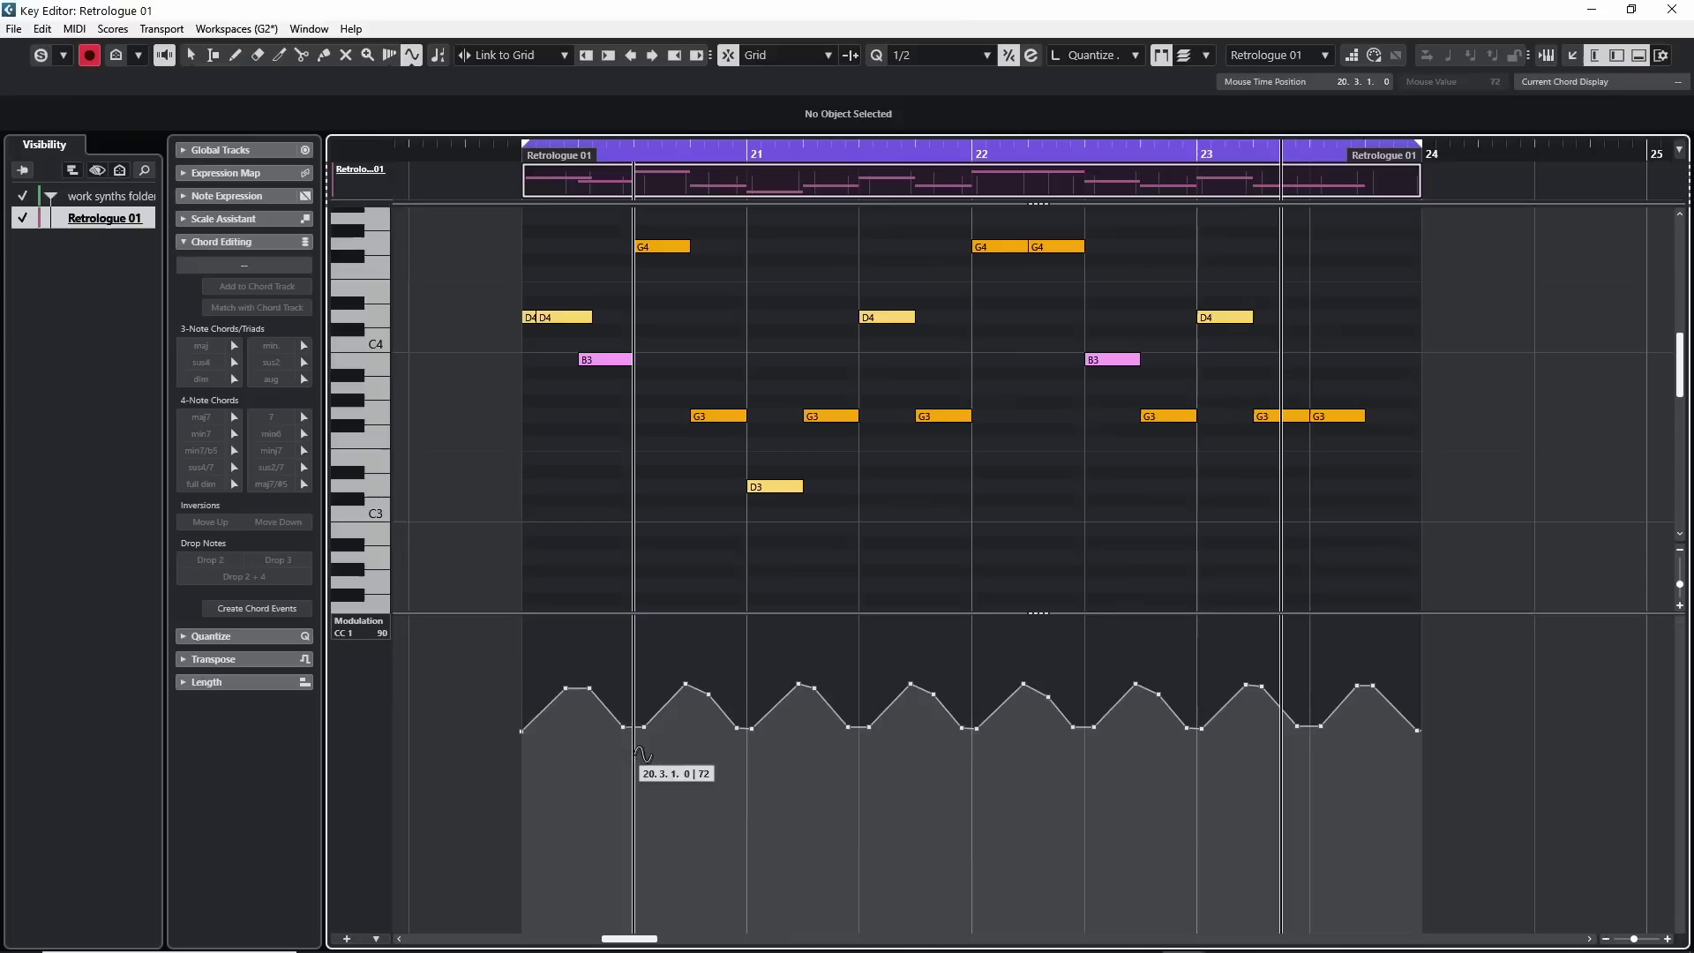
left_click(411, 59)
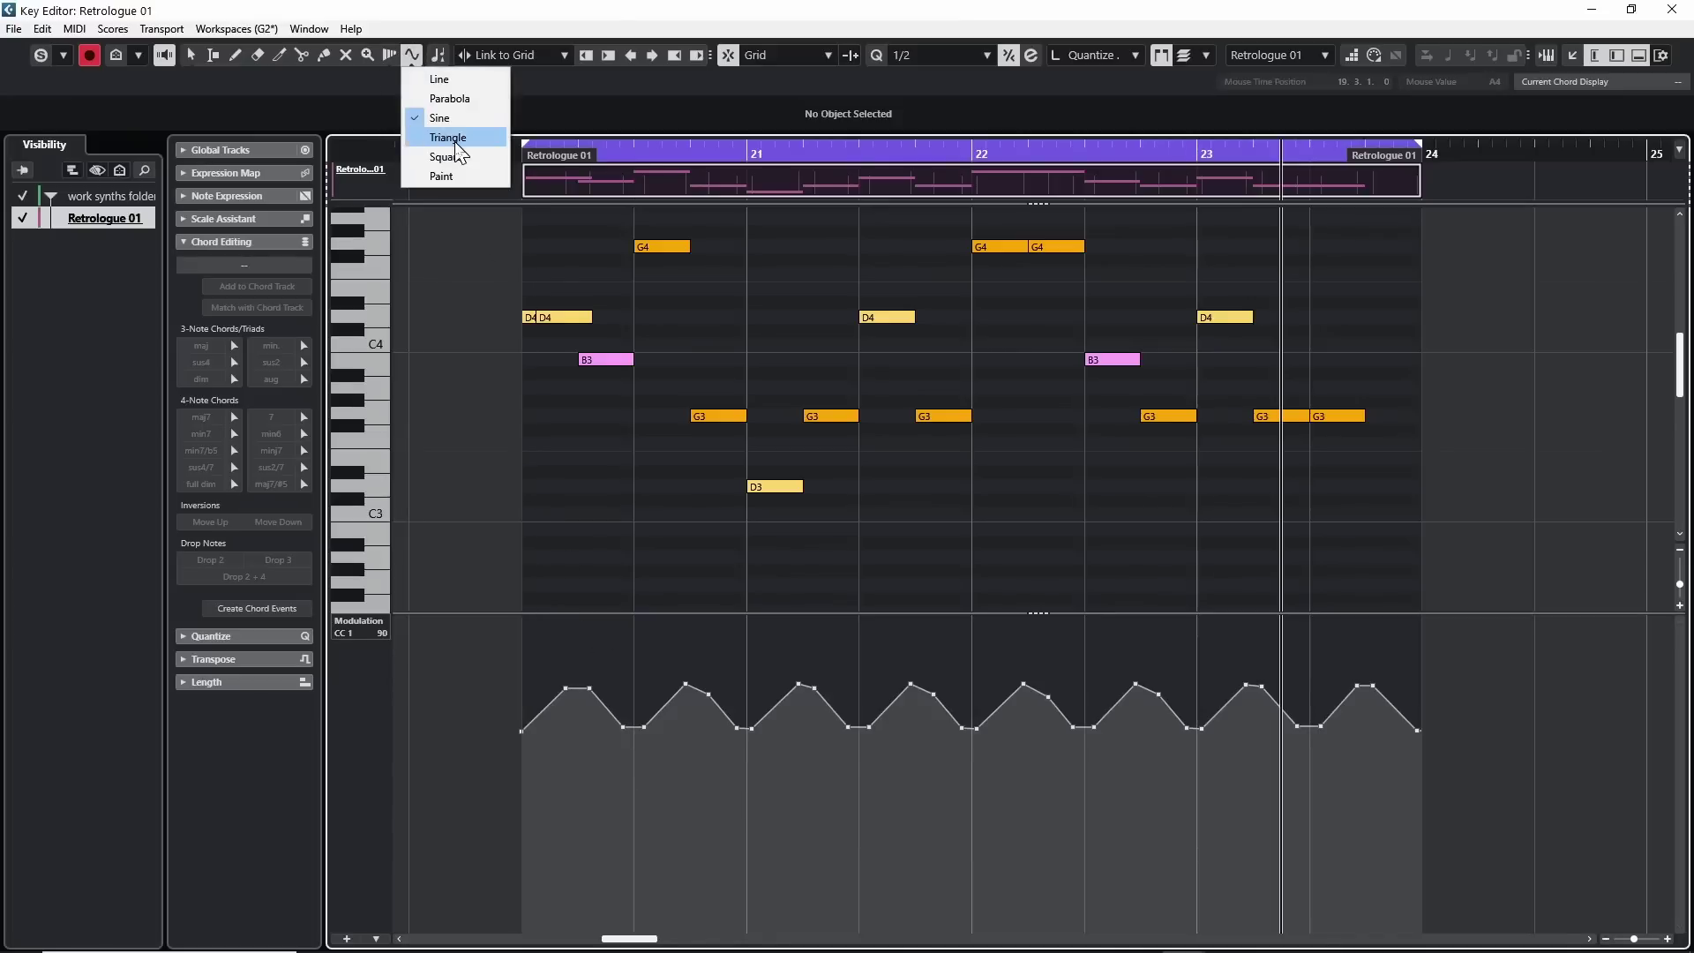
left_click(446, 139)
left_click_drag(522, 750, 1397, 658)
- Draw a square wave with half-bar cycles across the modulation lane, and paint freehand over it from bar 24 backwards
left_click(411, 55)
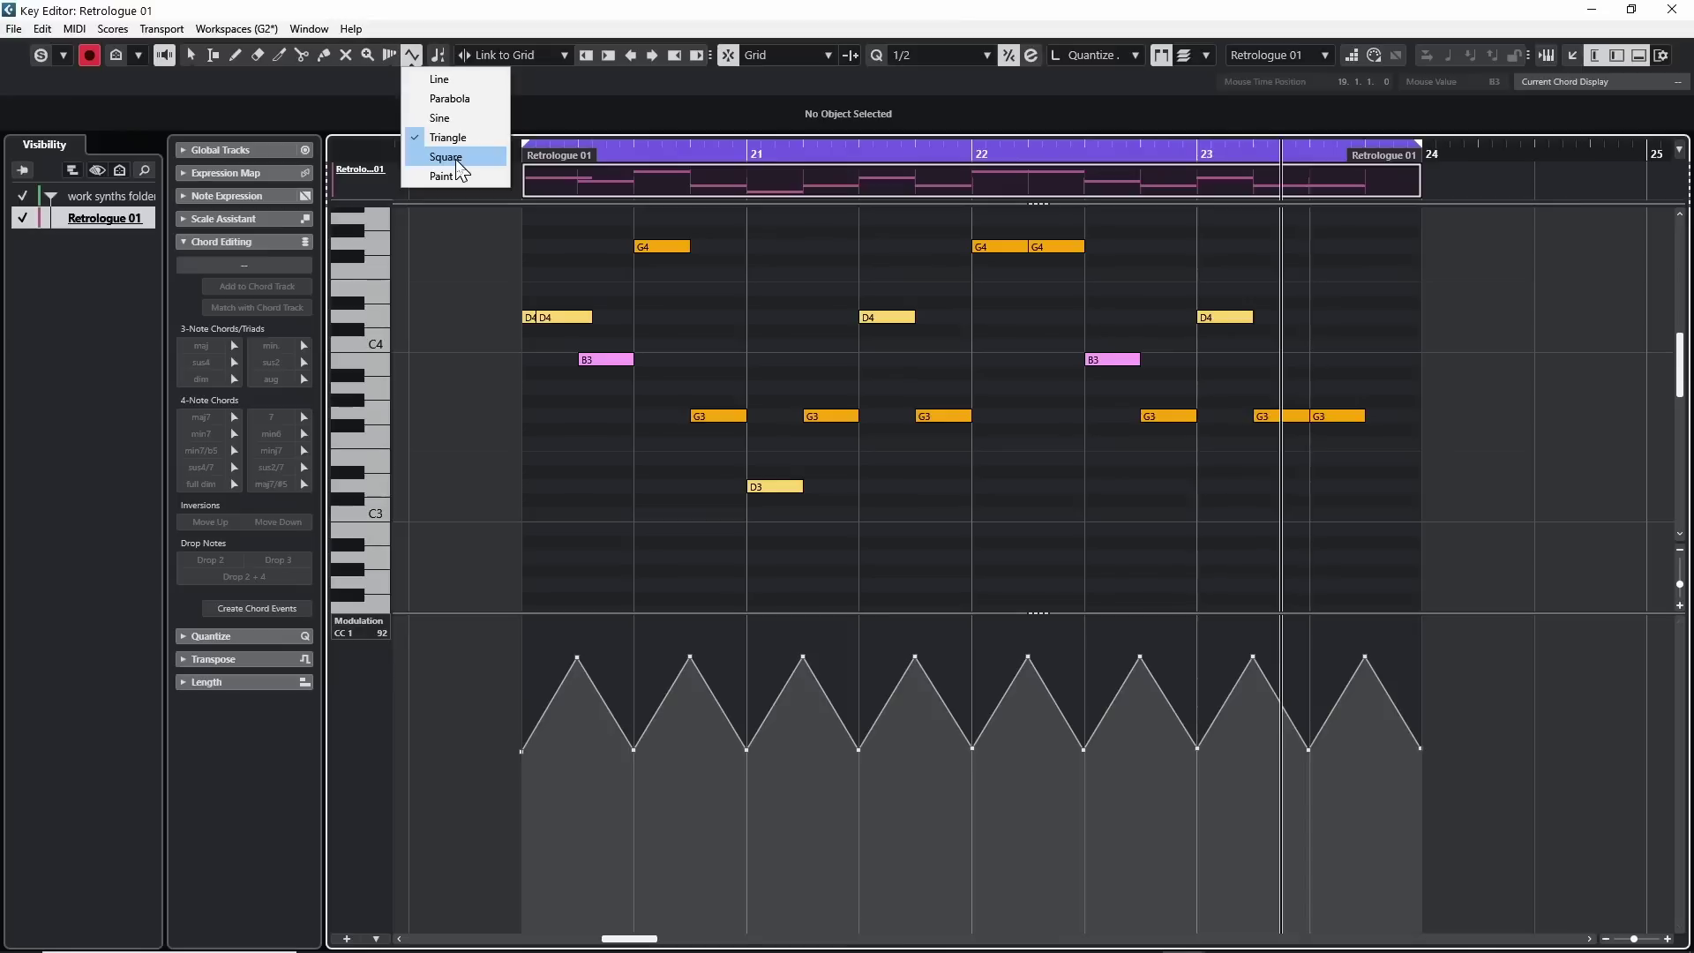
left_click(446, 157)
left_click(411, 55)
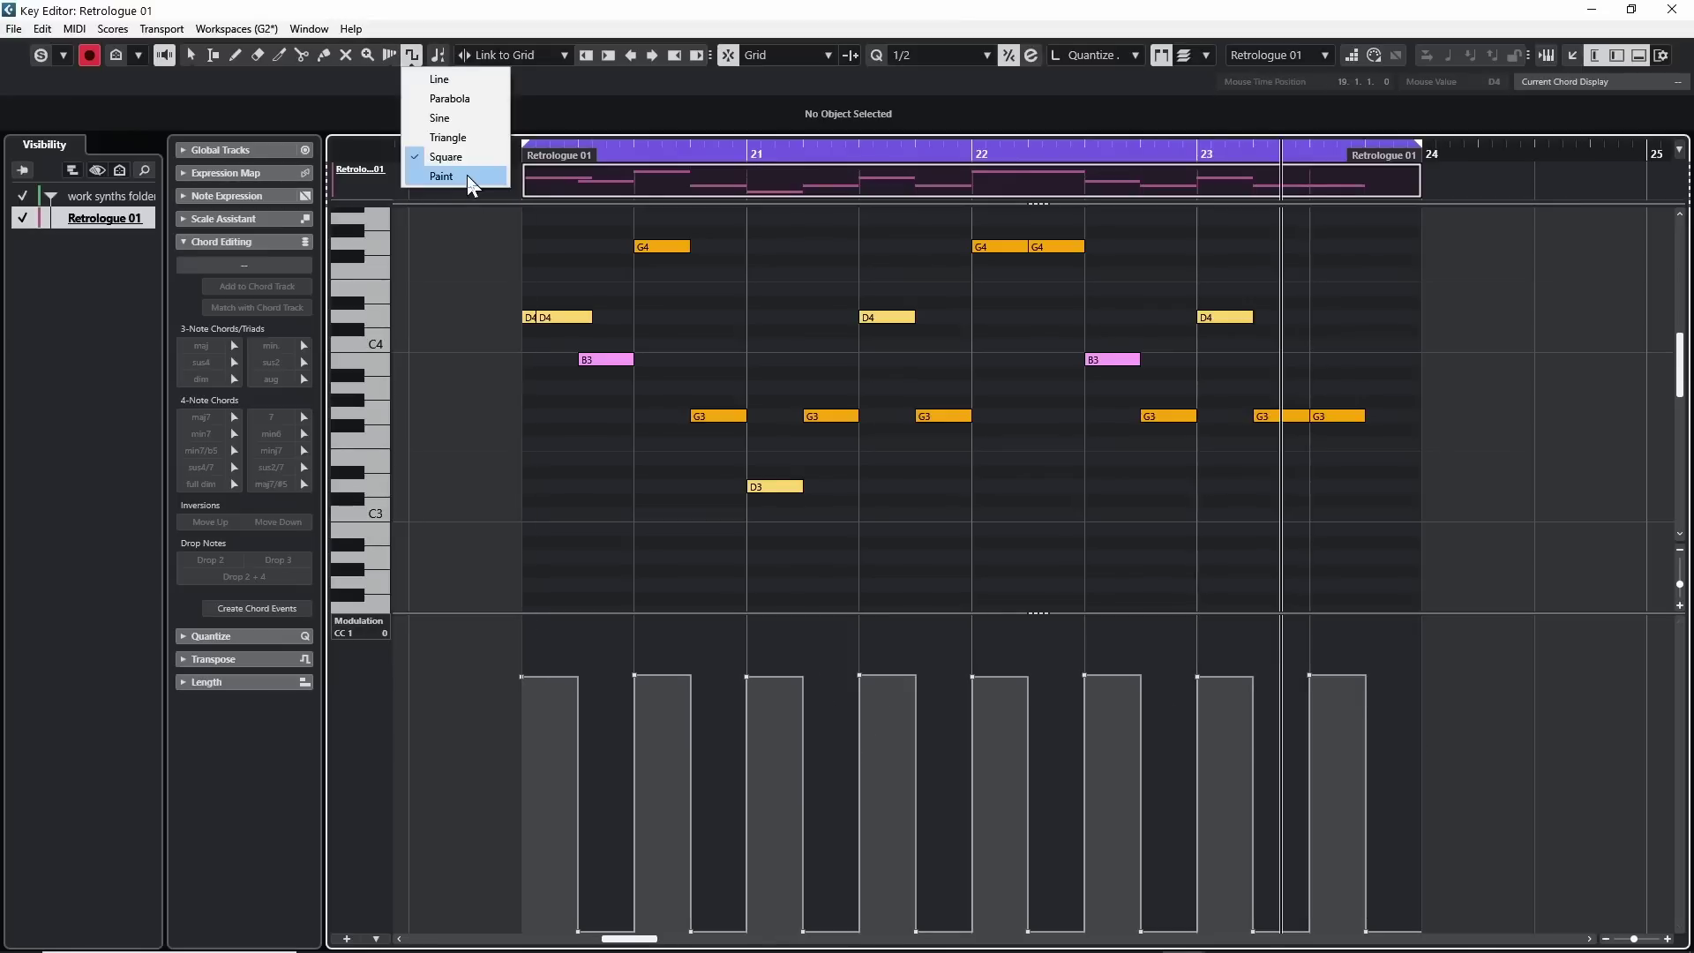
left_click(467, 174)
mouse_move(1422, 644)
left_mouse_down()
mouse_move(532, 650)
mouse_move(1101, 803)
left_mouse_up()
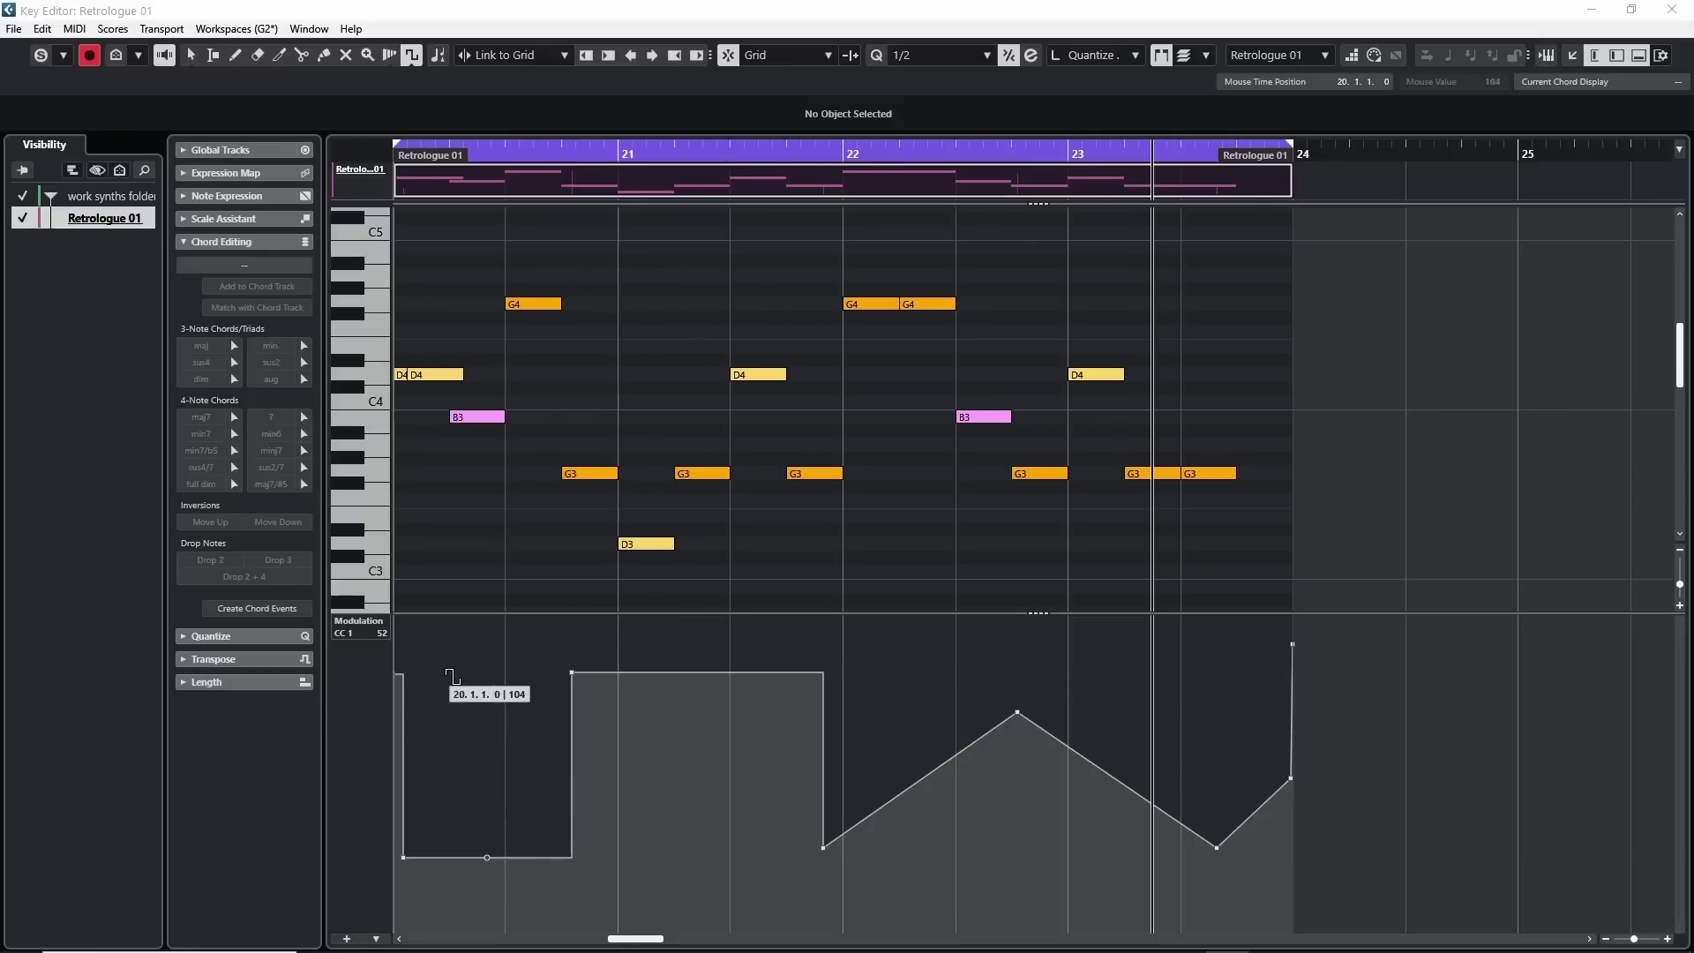
- Draw a sine wave across bars 20 to 24 of the modulation lane, stretching each cycle to more than two bars
left_click(409, 58)
left_click(445, 117)
left_click_drag(427, 809, 1211, 682)
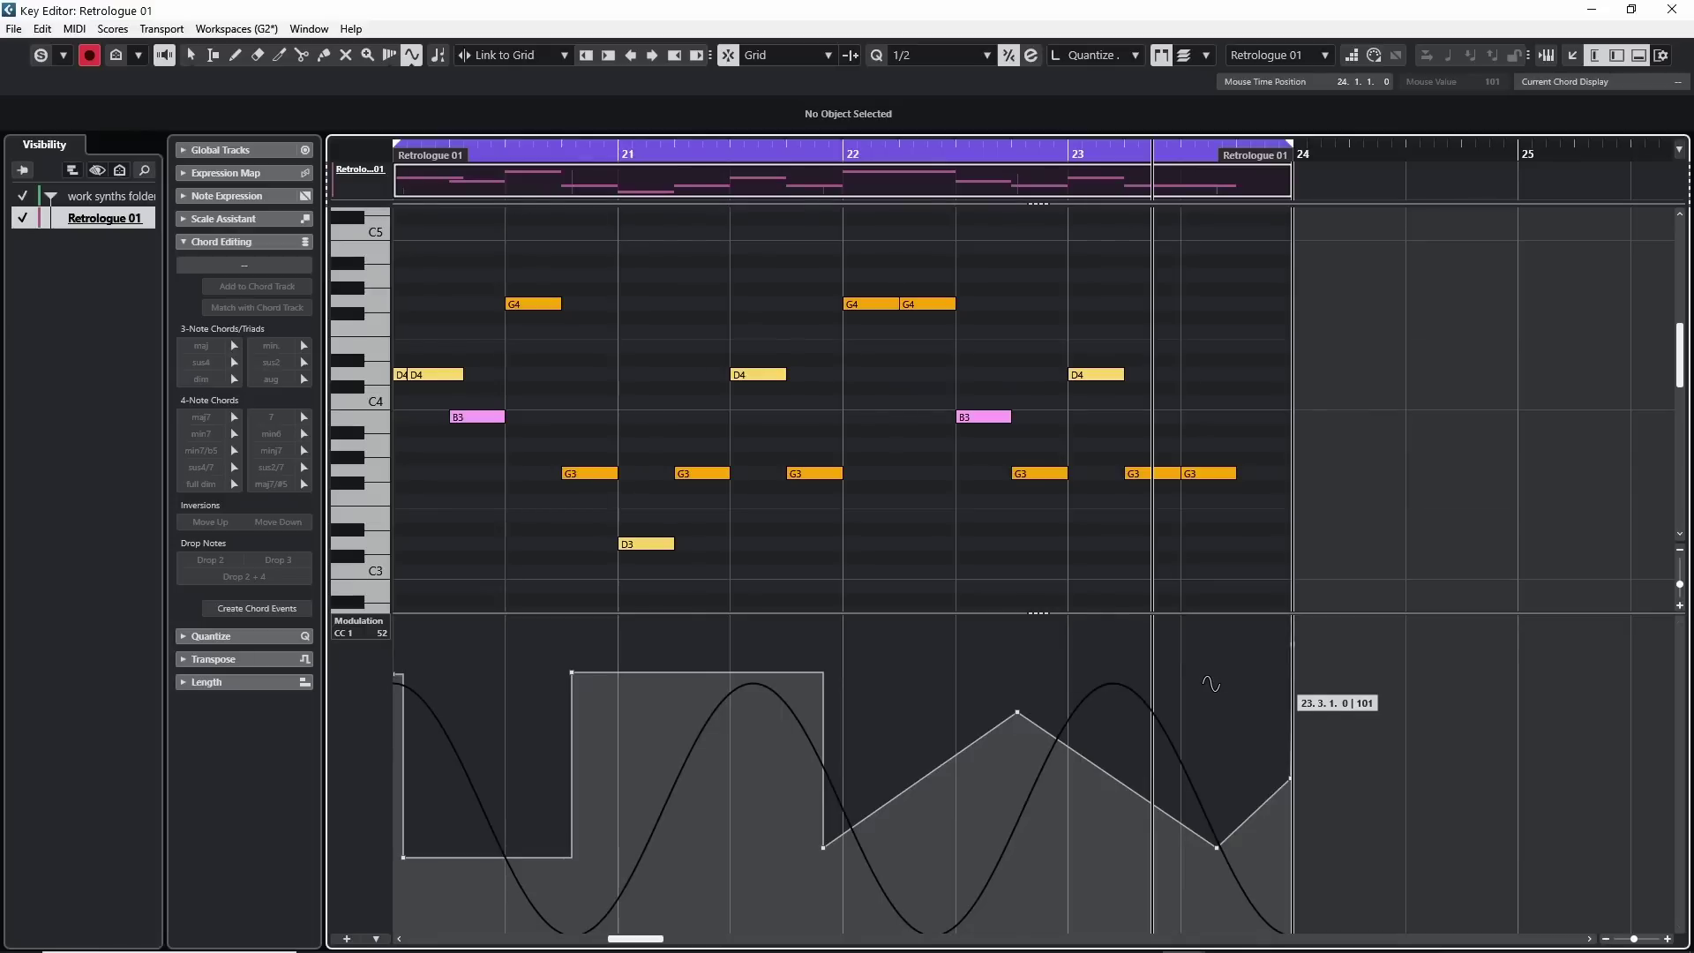
mouse_move(1210, 682)
left_mouse_down()
mouse_move(909, 675)
mouse_move(1285, 652)
mouse_move(924, 659)
mouse_move(764, 628)
mouse_move(1094, 628)
mouse_move(810, 626)
mouse_move(1222, 609)
left_mouse_up()
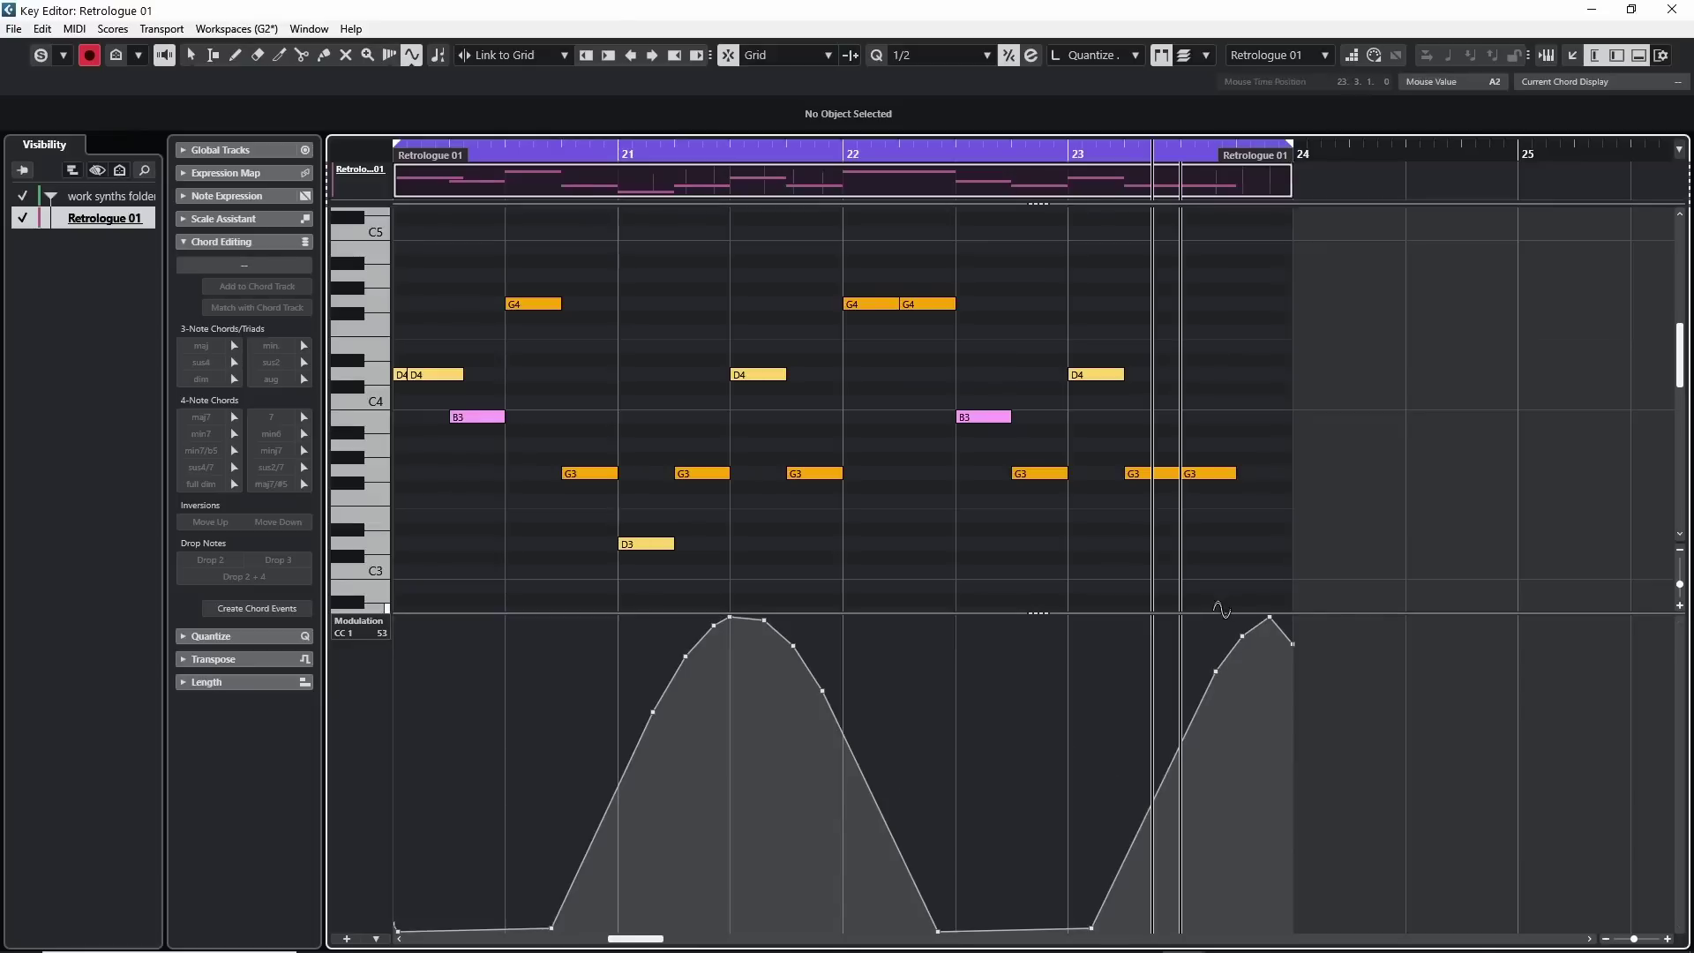
- Draw a triangle wave with cycles of about 1.3 bars across the modulation lane, and replace it with a narrow-pulse square wave
left_click(411, 55)
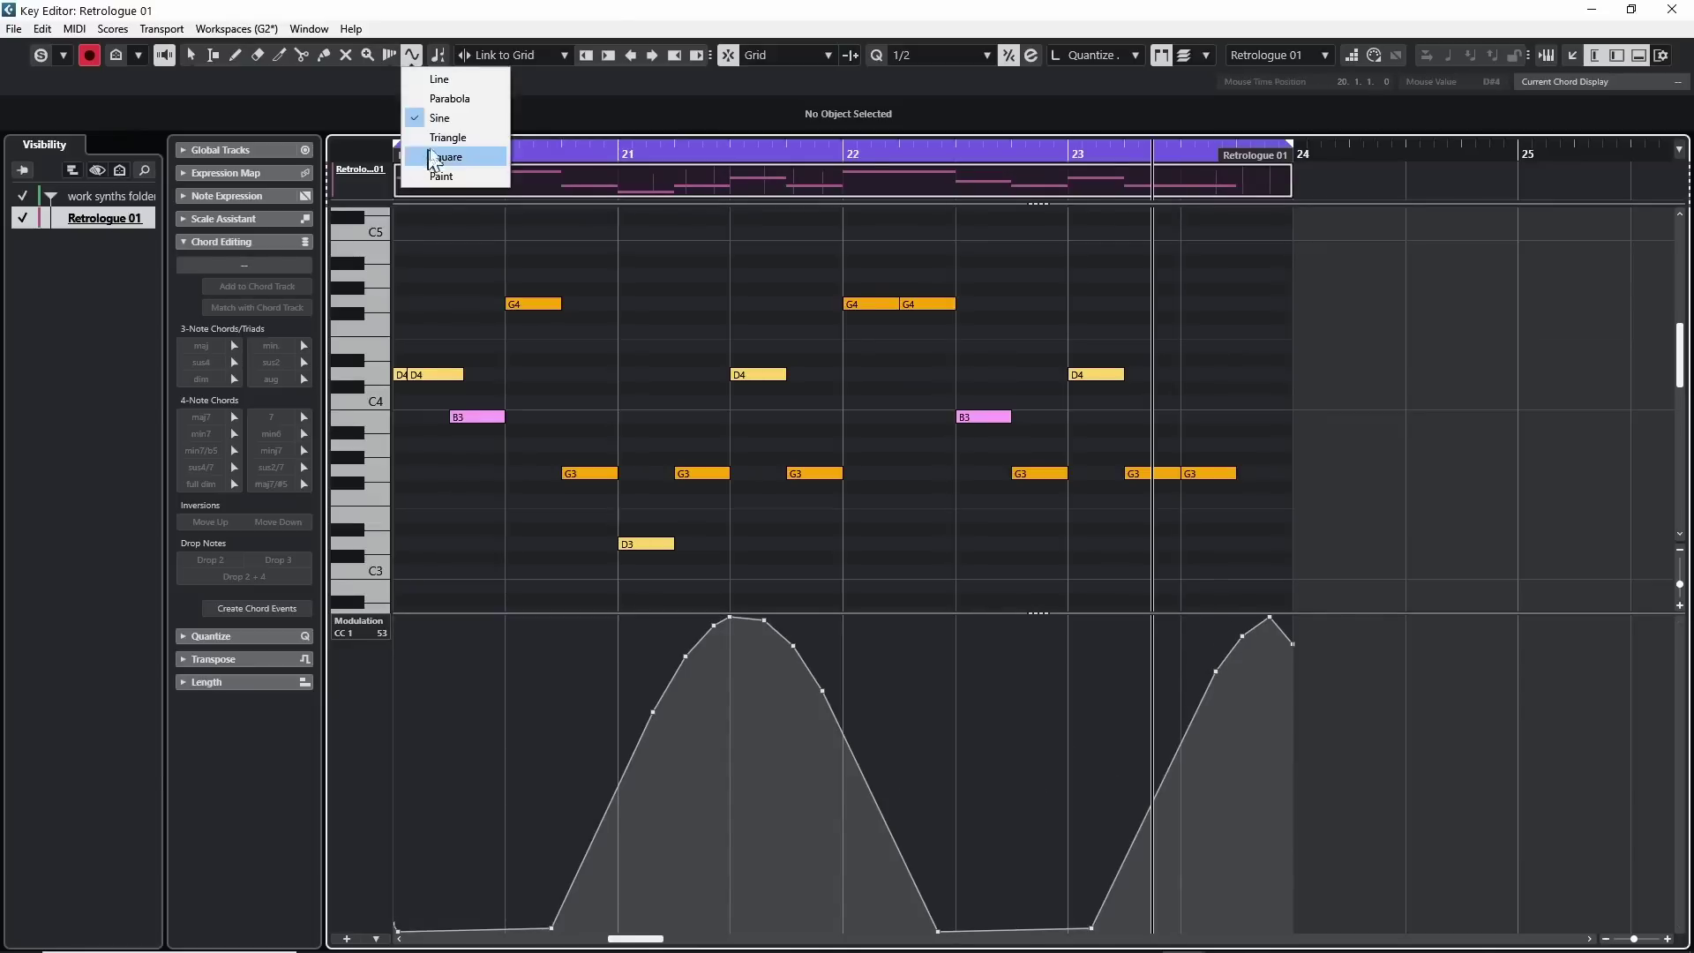
left_click(434, 138)
left_click_drag(405, 813, 1174, 678)
left_click(411, 55)
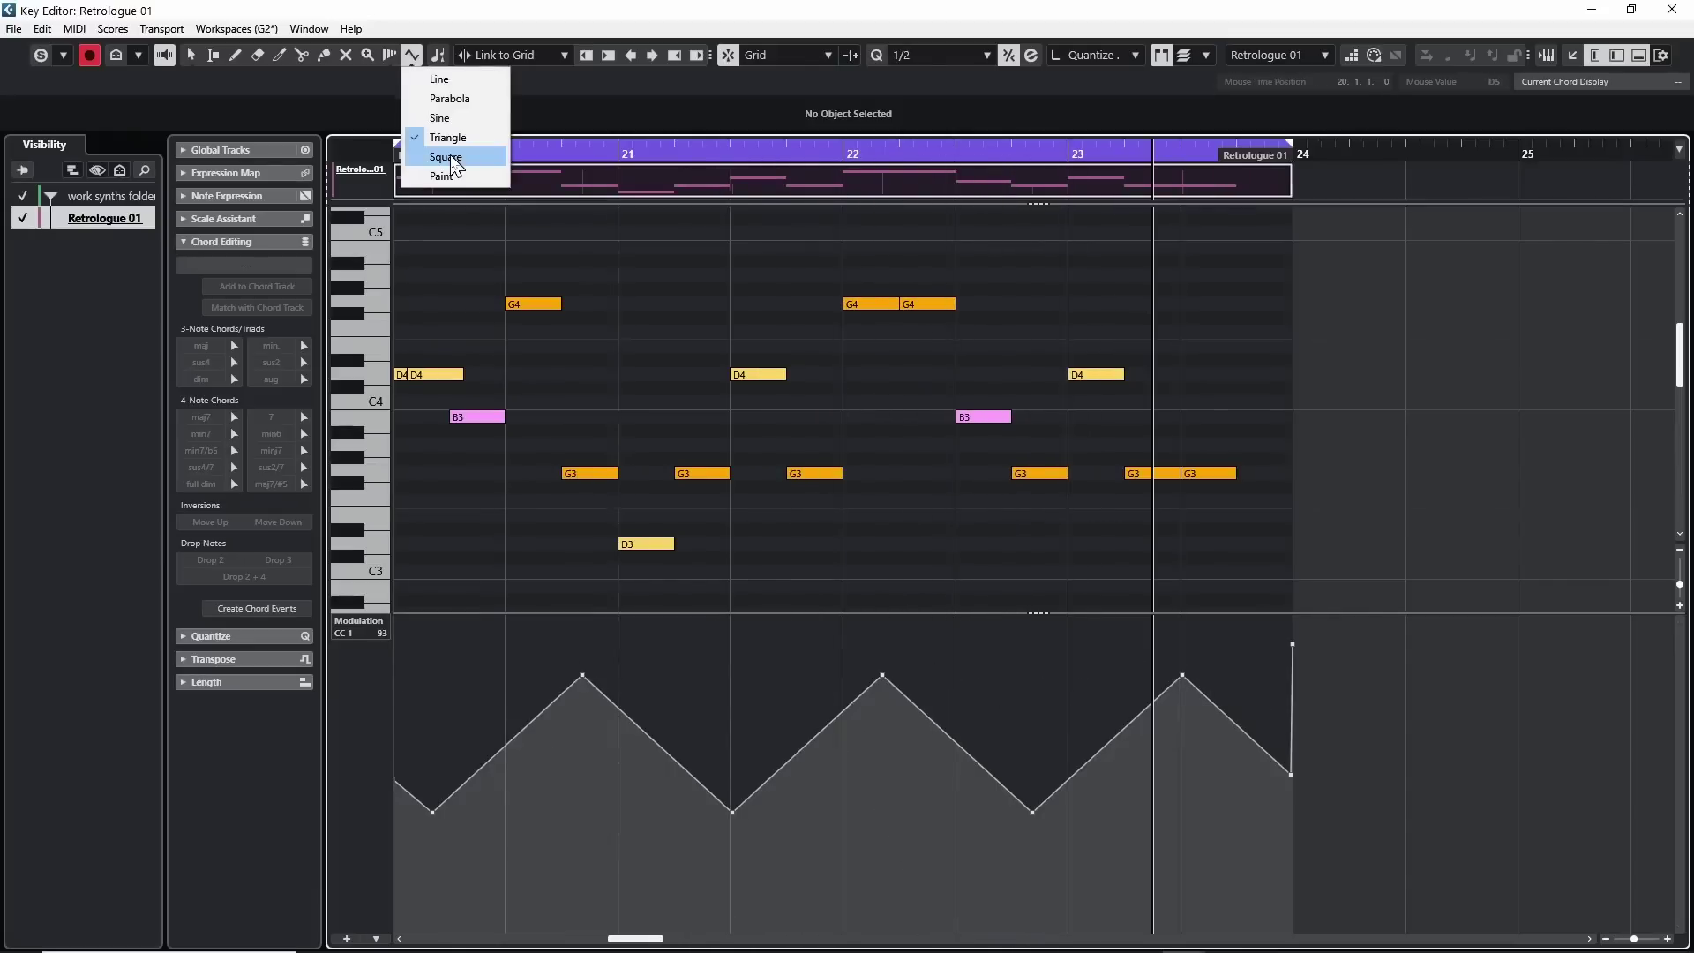
left_click(451, 160)
mouse_move(399, 849)
left_mouse_down()
mouse_move(526, 847)
mouse_move(534, 763)
mouse_move(926, 750)
mouse_move(1014, 711)
mouse_move(757, 664)
mouse_move(1223, 655)
mouse_move(441, 750)
mouse_move(729, 804)
mouse_move(997, 743)
mouse_move(990, 803)
mouse_move(773, 781)
mouse_move(903, 788)
mouse_move(1050, 869)
mouse_move(790, 780)
mouse_move(934, 788)
mouse_move(1010, 801)
mouse_move(695, 807)
mouse_move(843, 803)
mouse_move(734, 803)
mouse_move(774, 860)
mouse_move(1136, 893)
left_mouse_up()
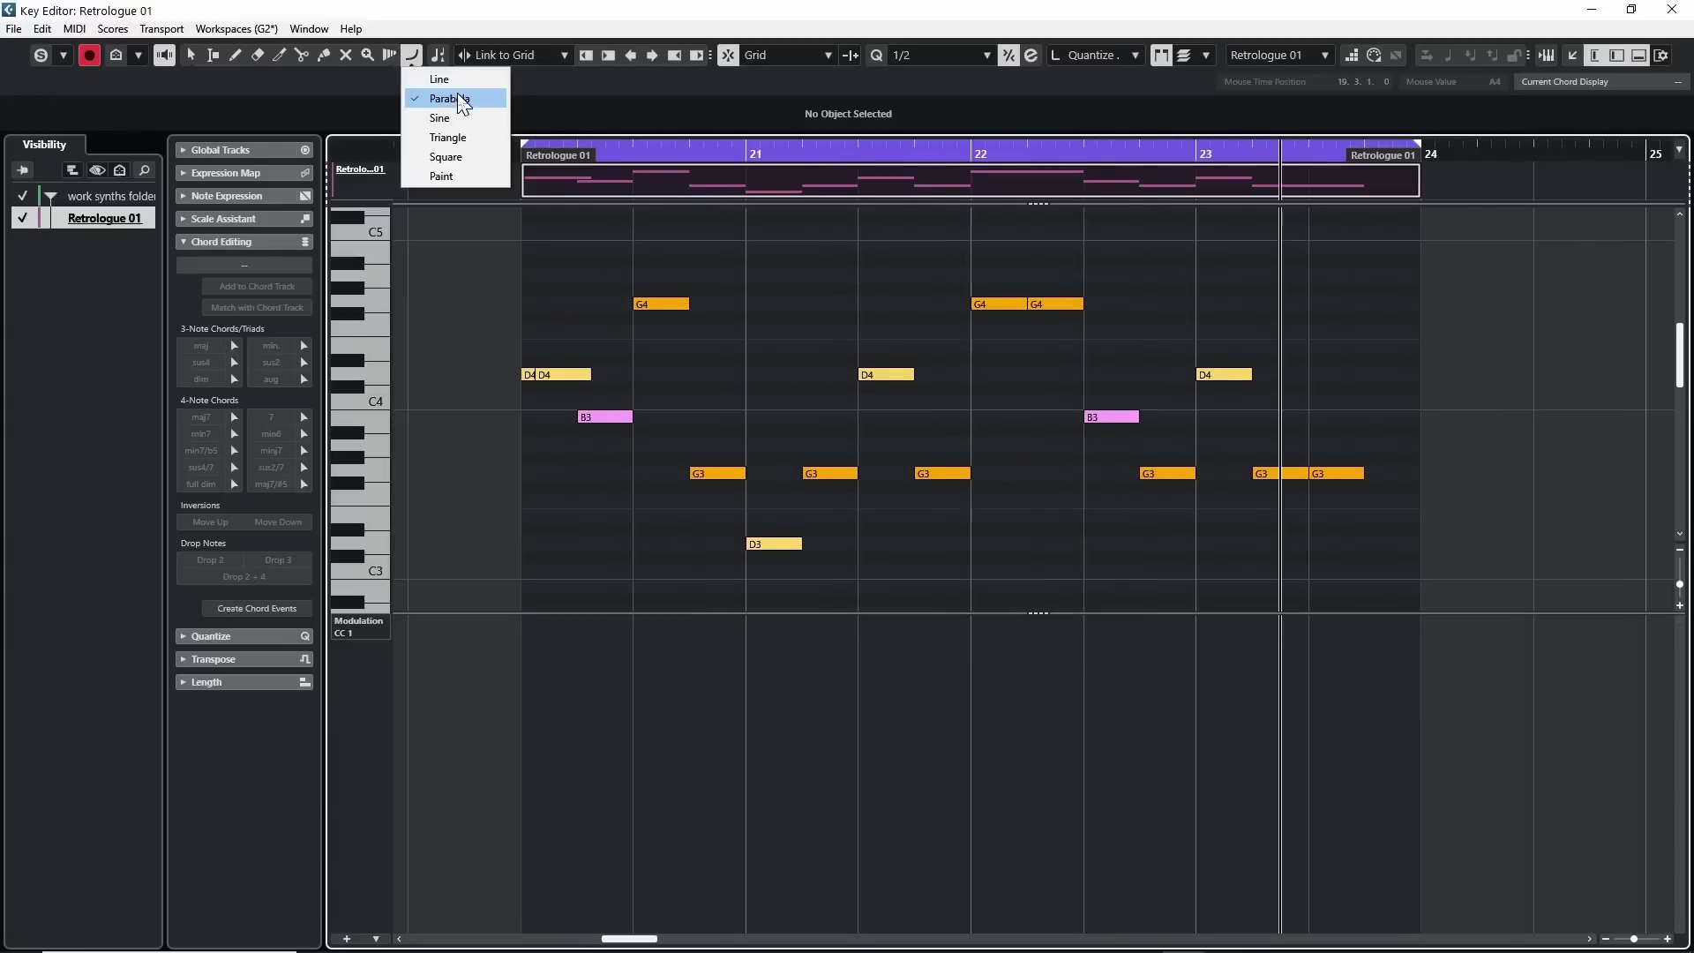
- Draw a rising parabola in the modulation lane from bar 20 and another parabola from bar 21
left_click(458, 96)
left_click_drag(520, 776, 713, 625)
left_click_drag(748, 764, 845, 812)
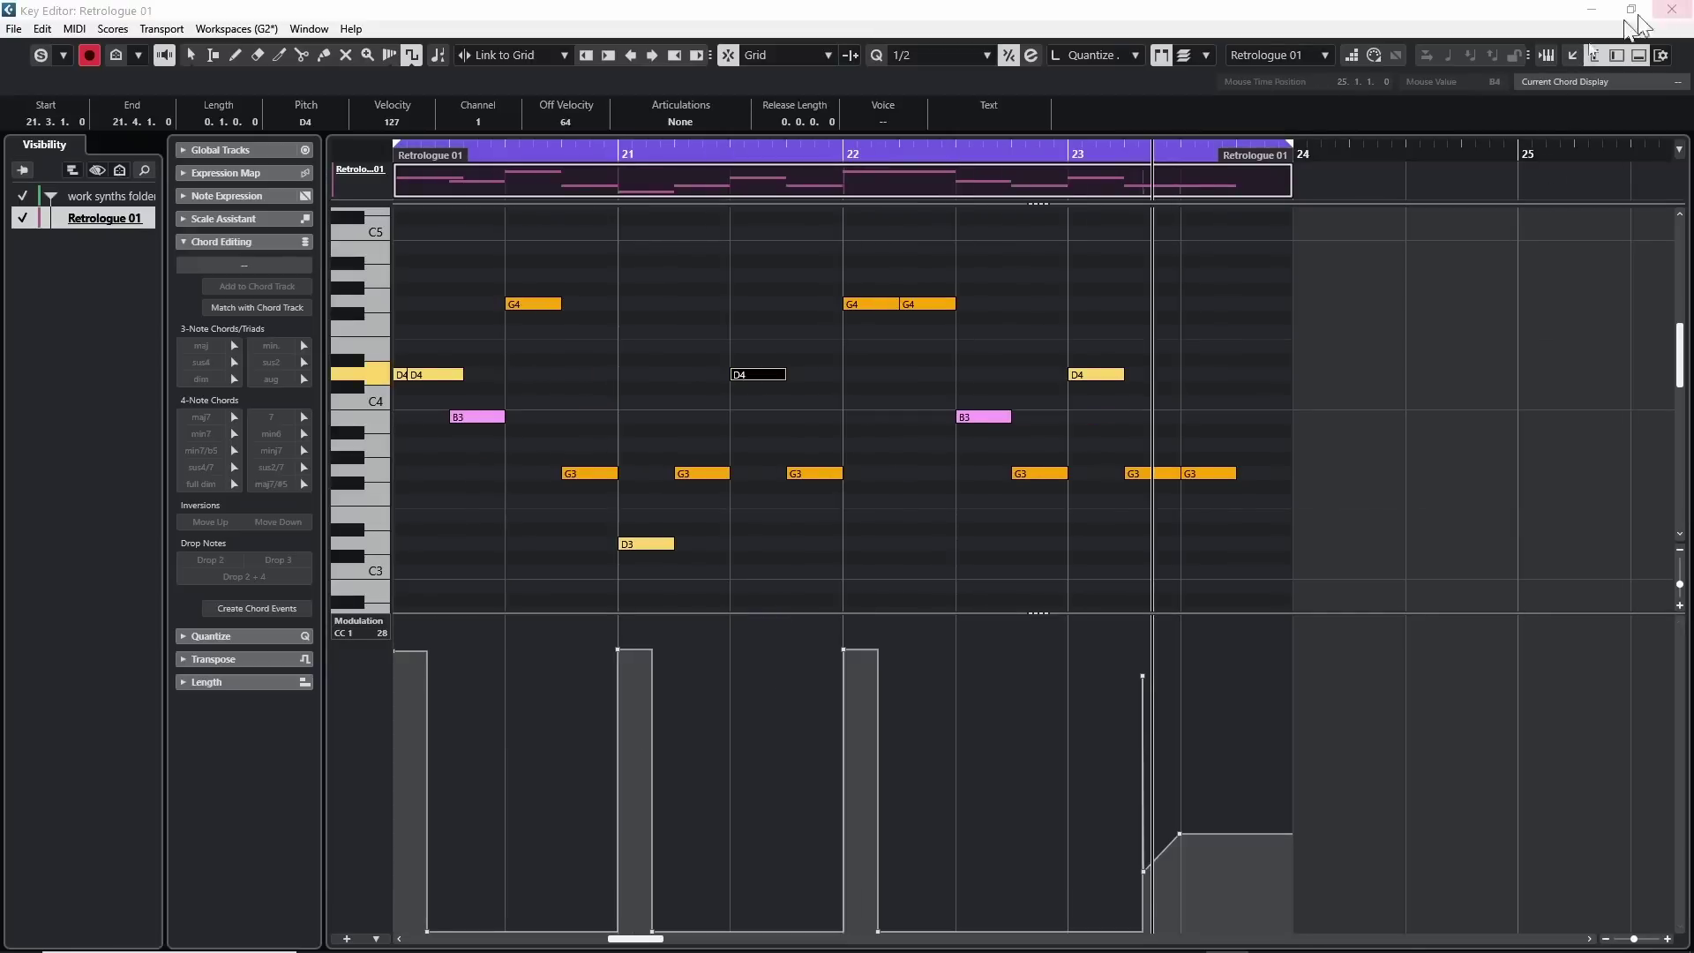
- Draw a triangle wave with one-bar cycles skewed into a rising sawtooth in the modulation lane, from bar 20 to about 23.3.1
left_click(412, 56)
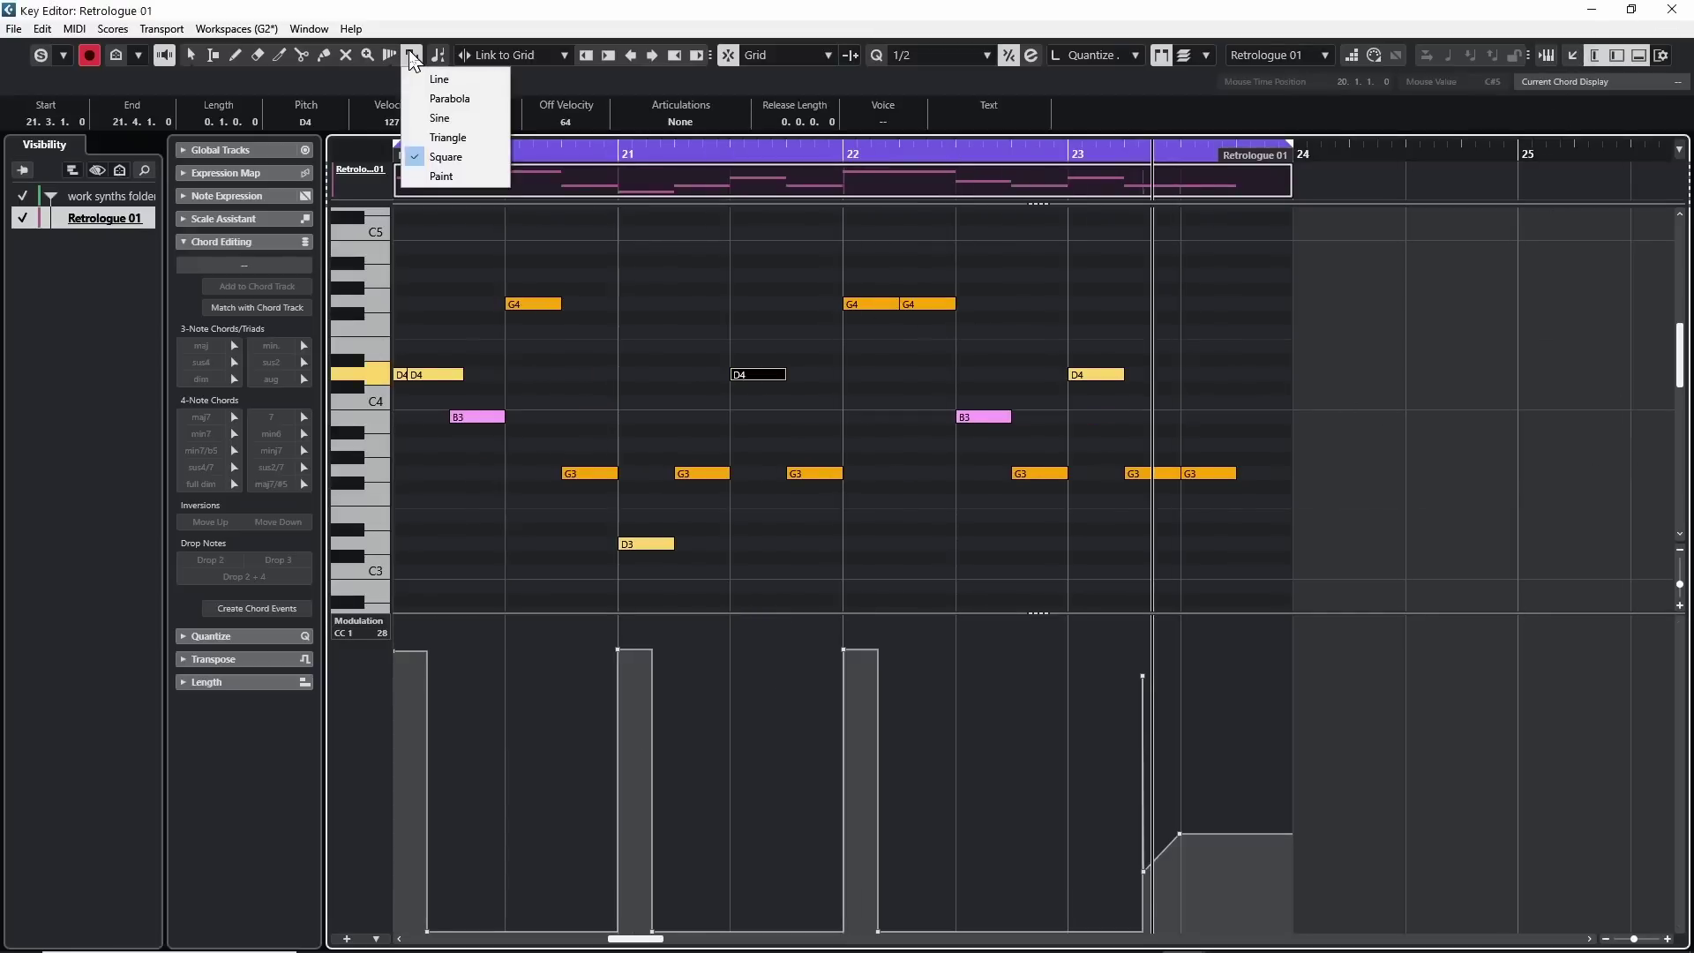
left_click(481, 134)
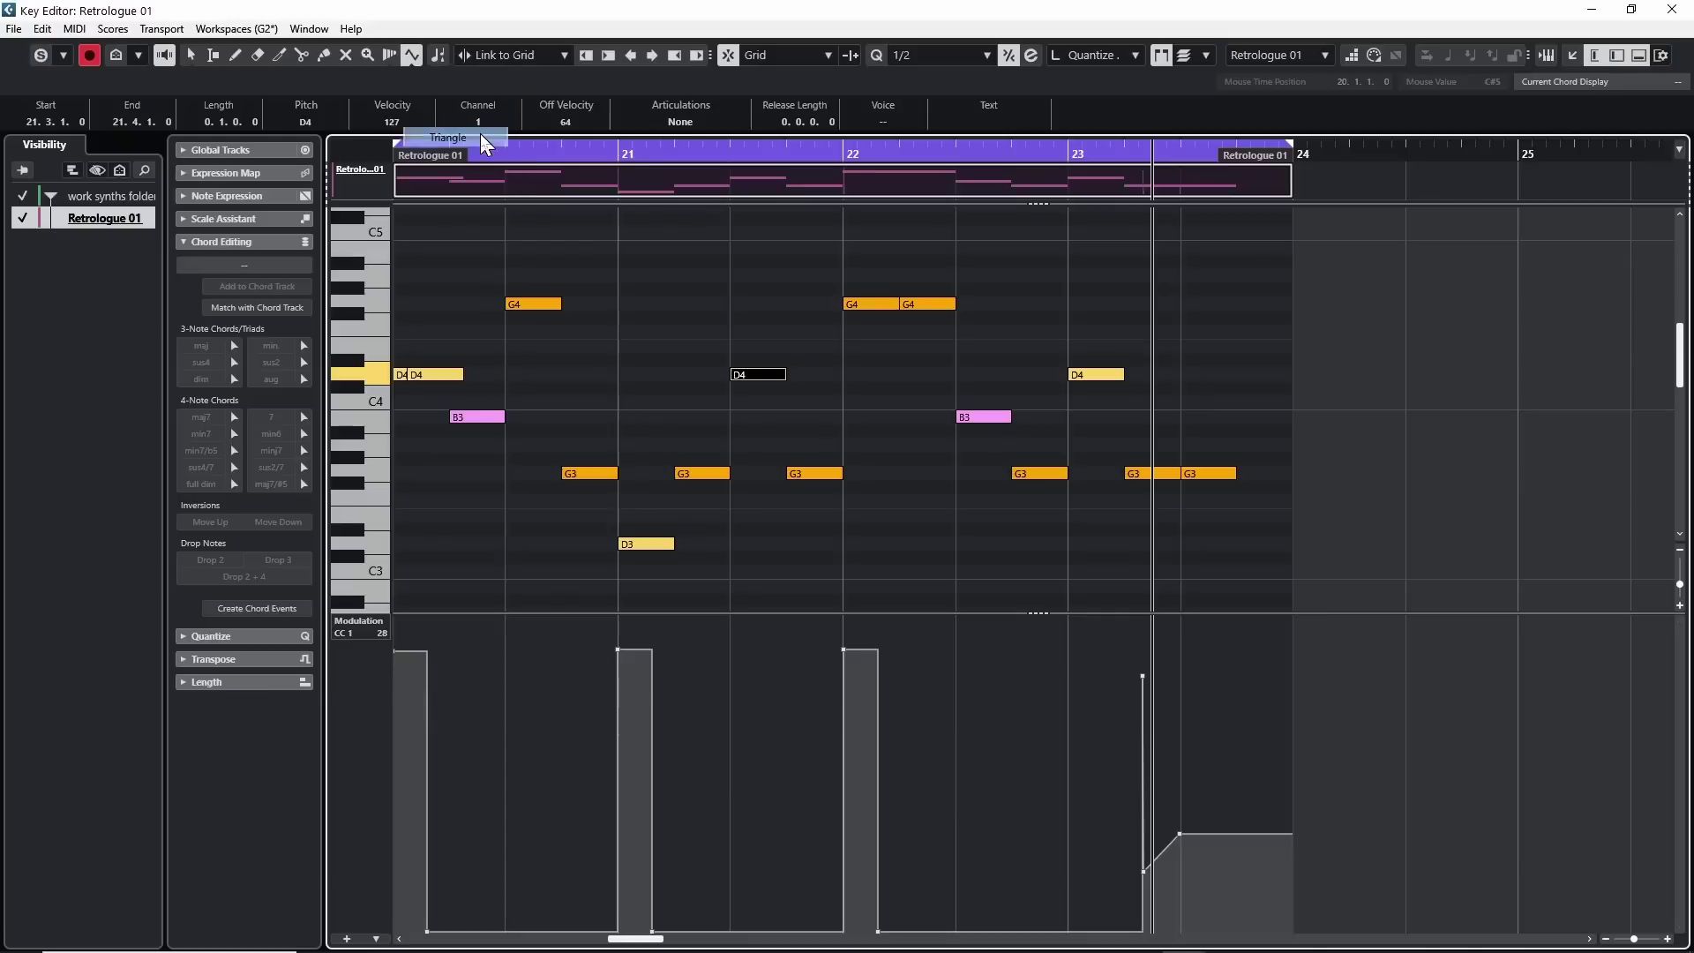
mouse_move(399, 878)
left_mouse_down()
mouse_move(728, 755)
mouse_move(646, 749)
mouse_move(1042, 682)
mouse_move(1015, 675)
mouse_move(1192, 668)
left_mouse_up()
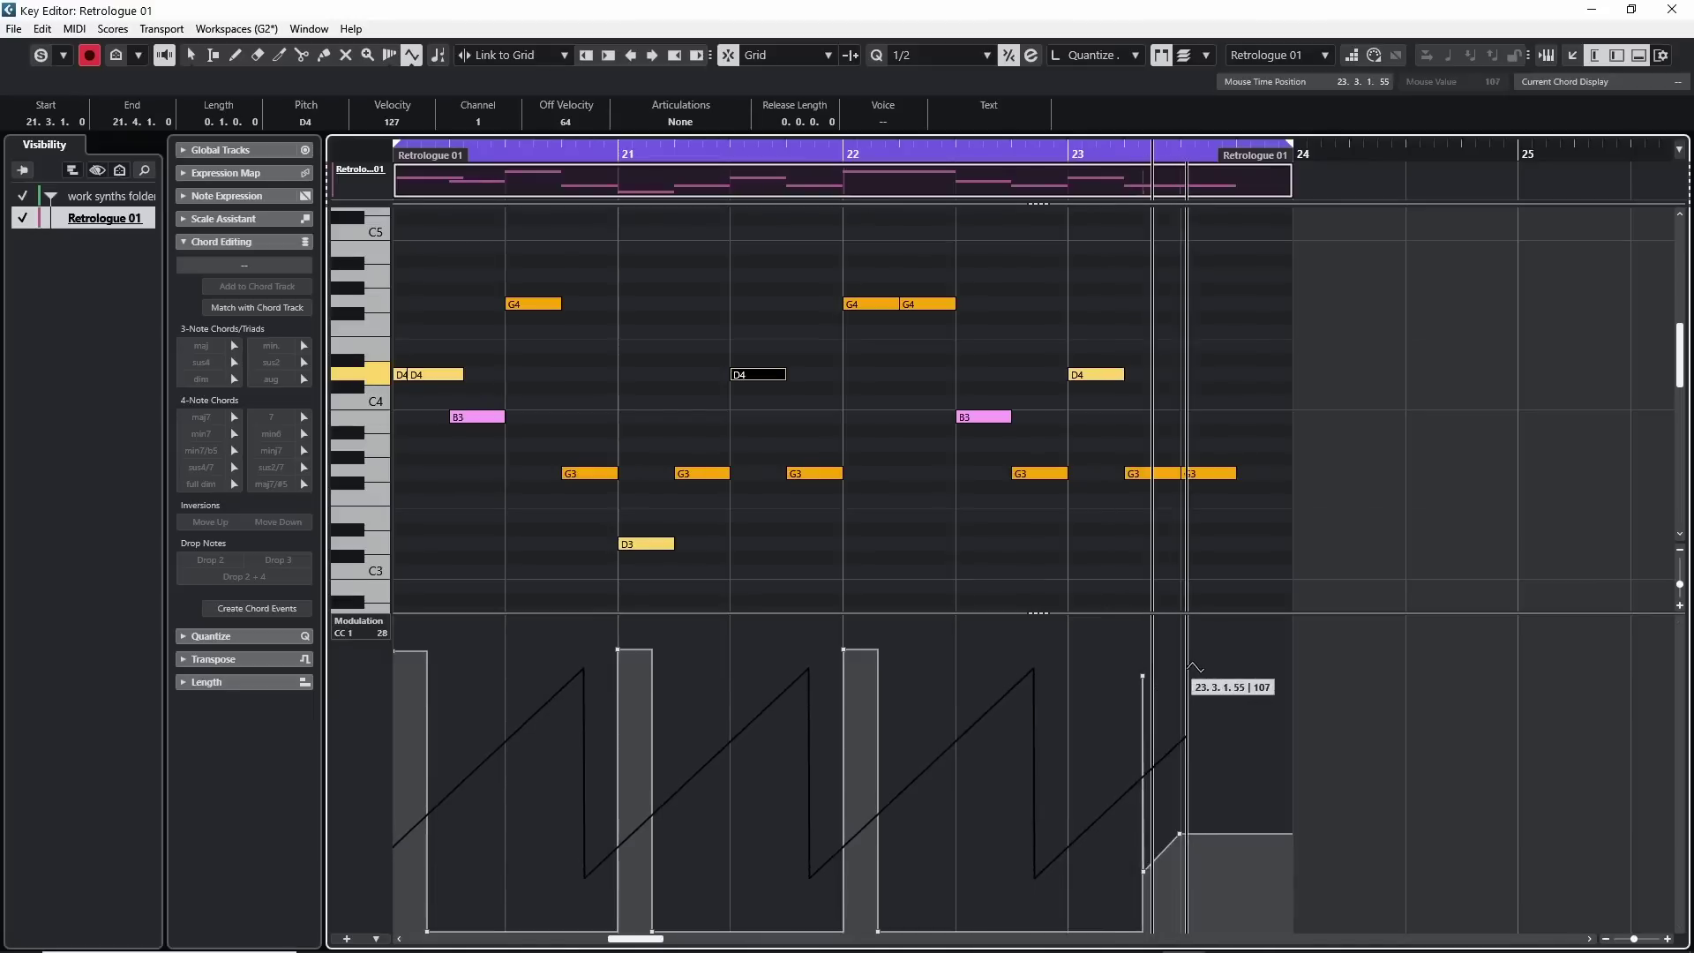
- Draw a square wave with half-bar cycles over the start of the modulation lane, and redraw it to 22.3.1 with cycles of about 1.25 bars
left_click(411, 55)
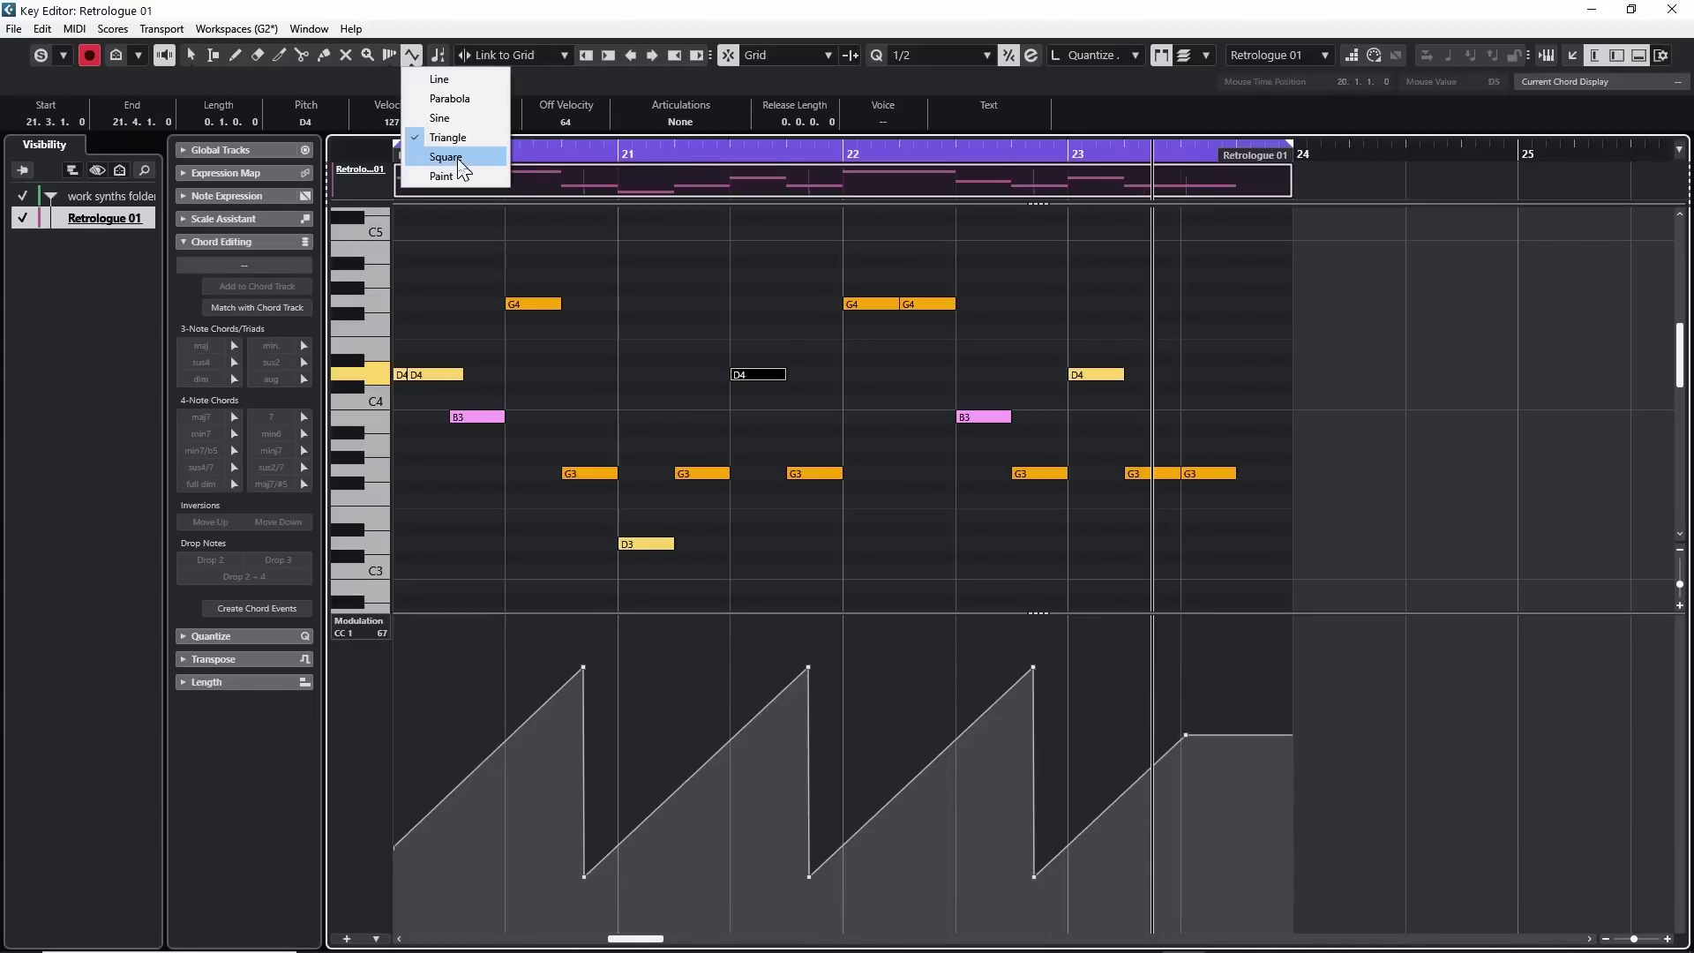
left_click(481, 157)
mouse_move(463, 706)
left_mouse_down()
mouse_move(697, 825)
mouse_move(688, 887)
mouse_move(685, 819)
left_mouse_up()
left_click_drag(686, 819, 686, 820)
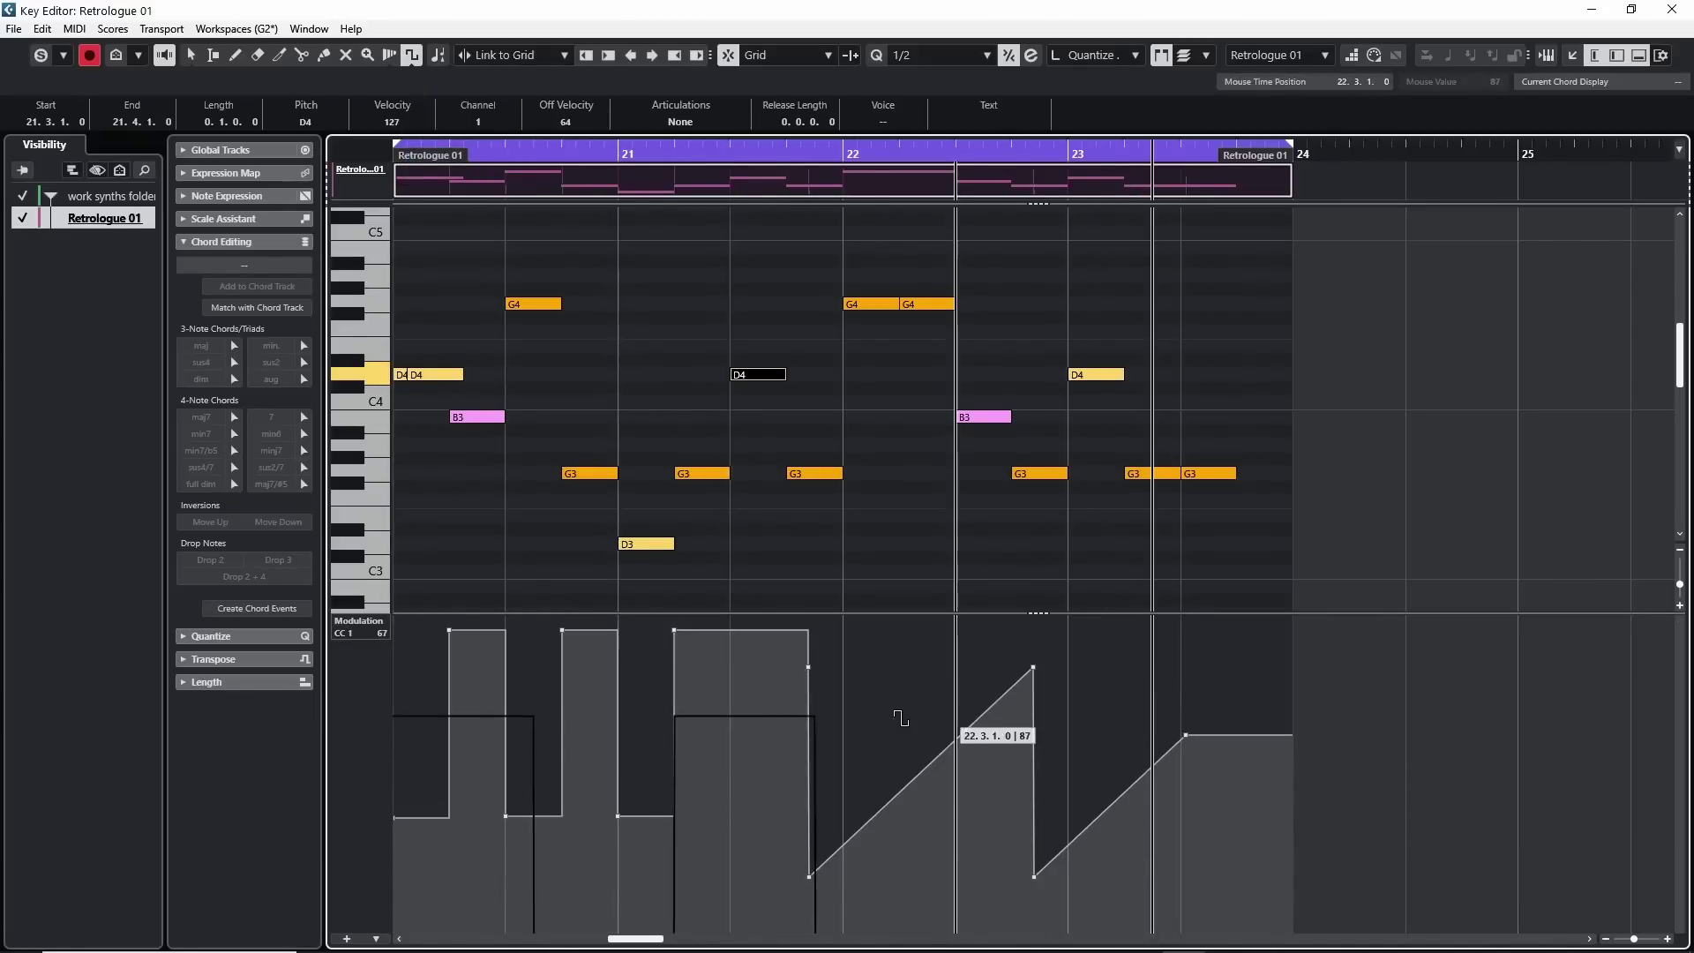
left_click_drag(901, 718, 890, 652)
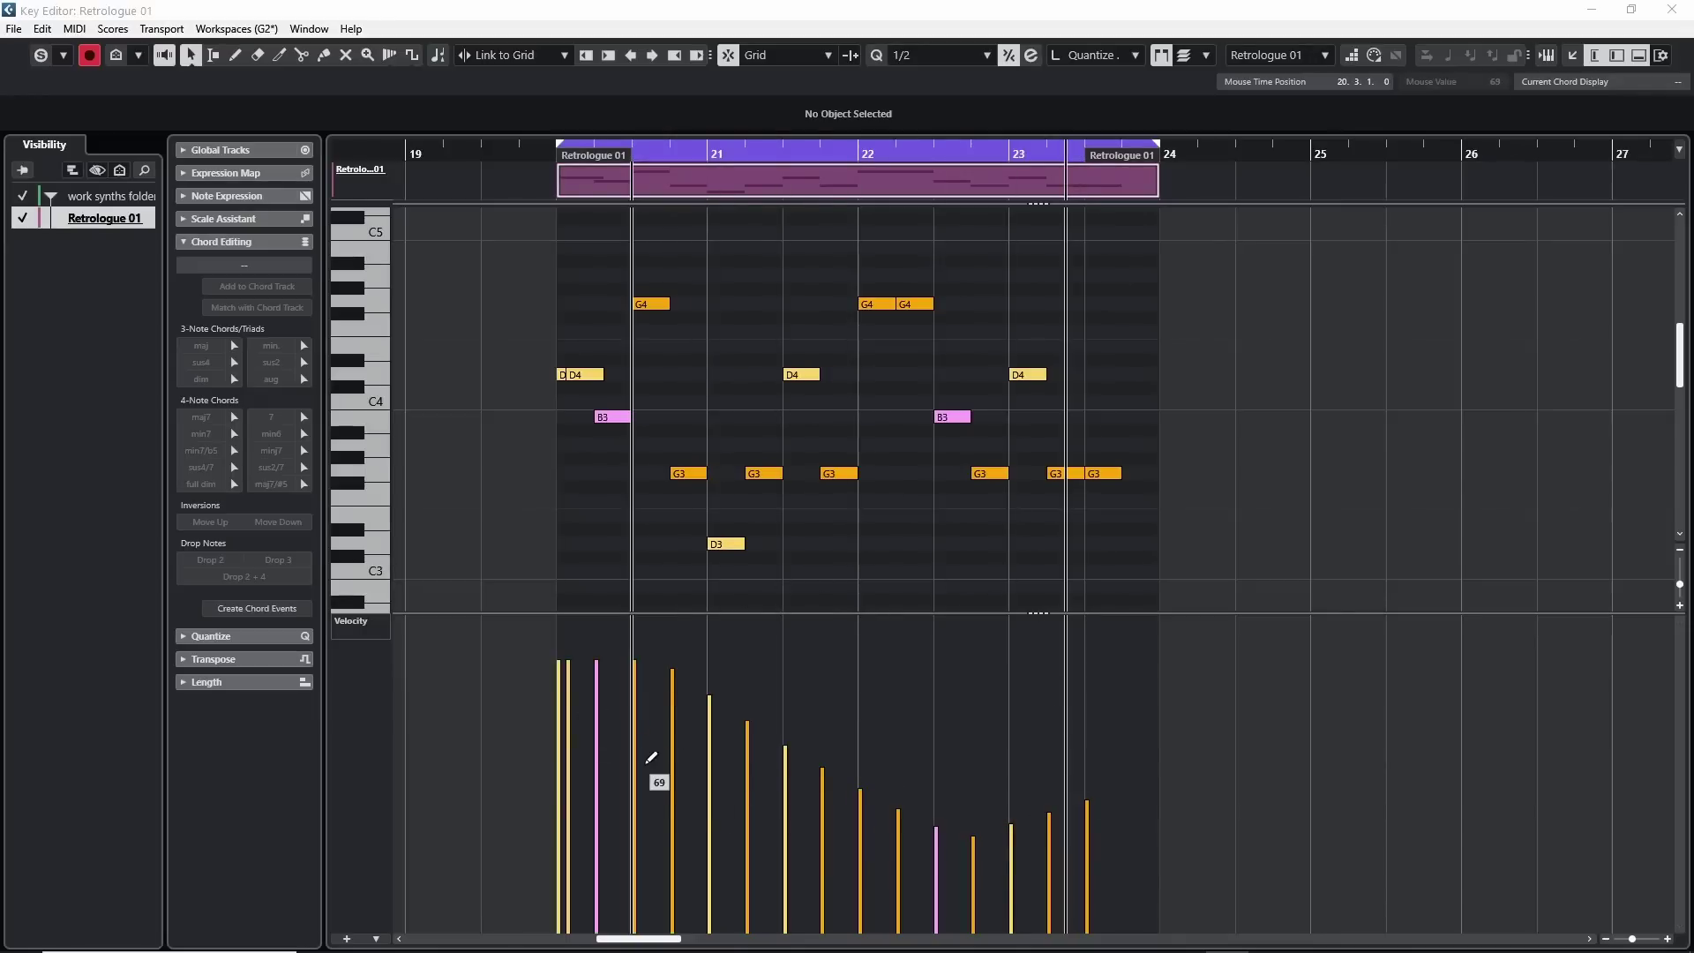
- Select the velocity lane's range from bar 20 to bar 24 with the Range Selection tool and tilt the velocities at both ends
left_click_drag(527, 255, 1301, 560)
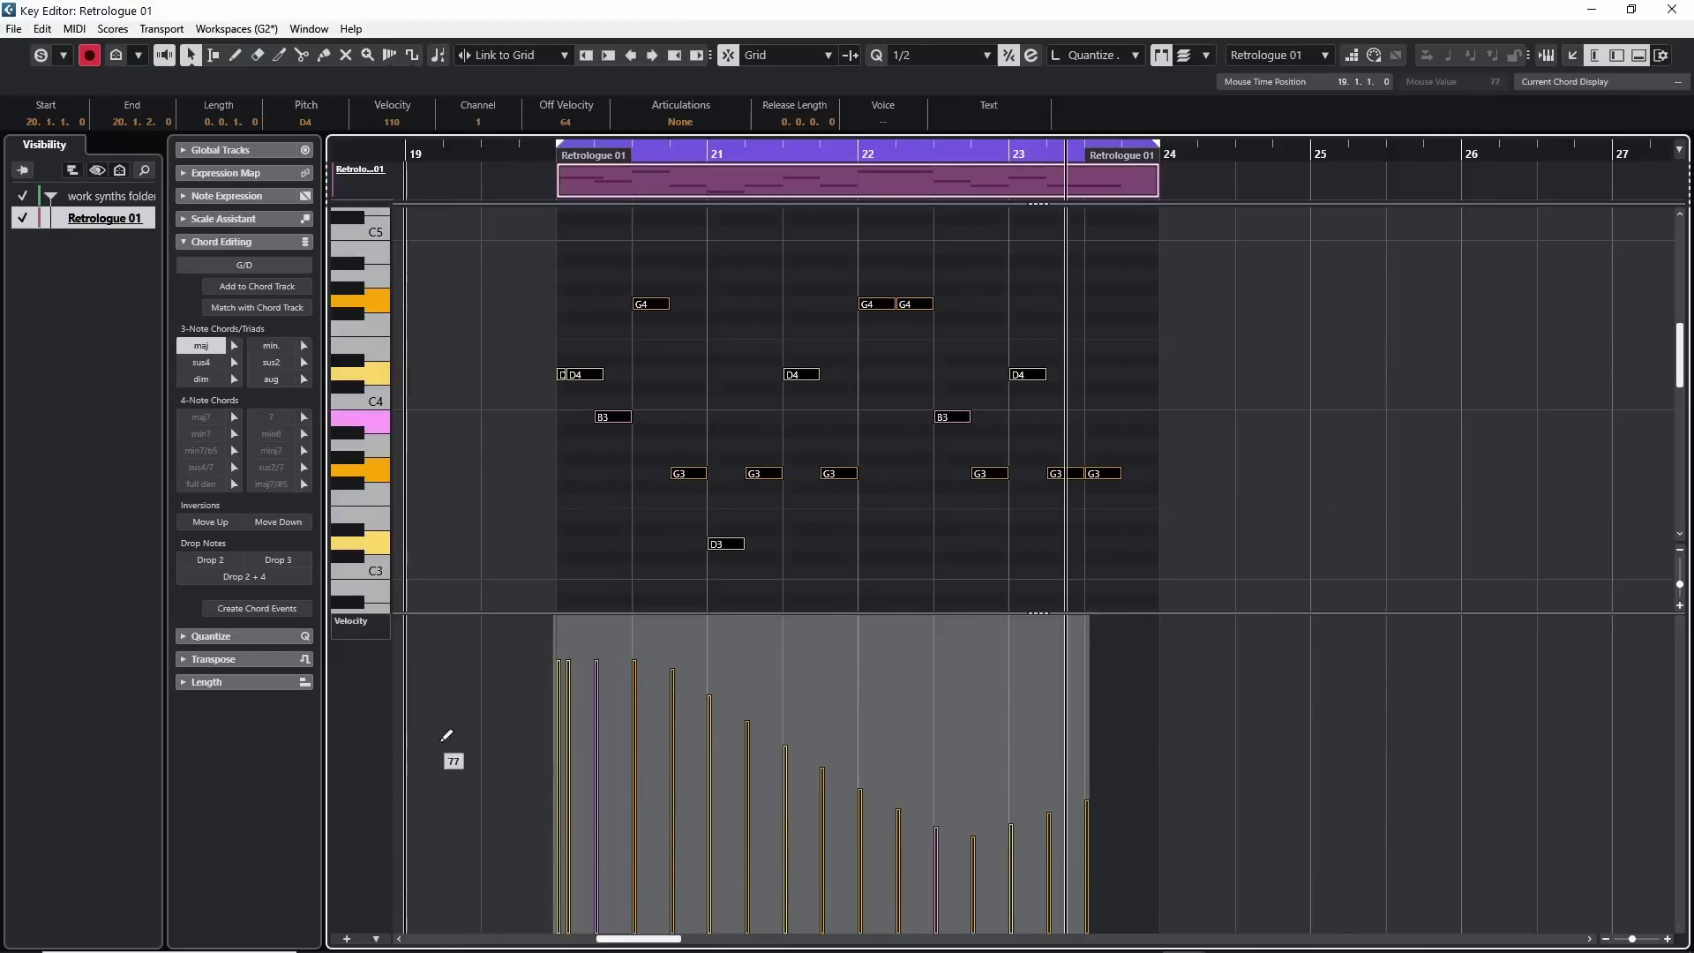
right_click(504, 706)
left_click(531, 710)
left_click(531, 710)
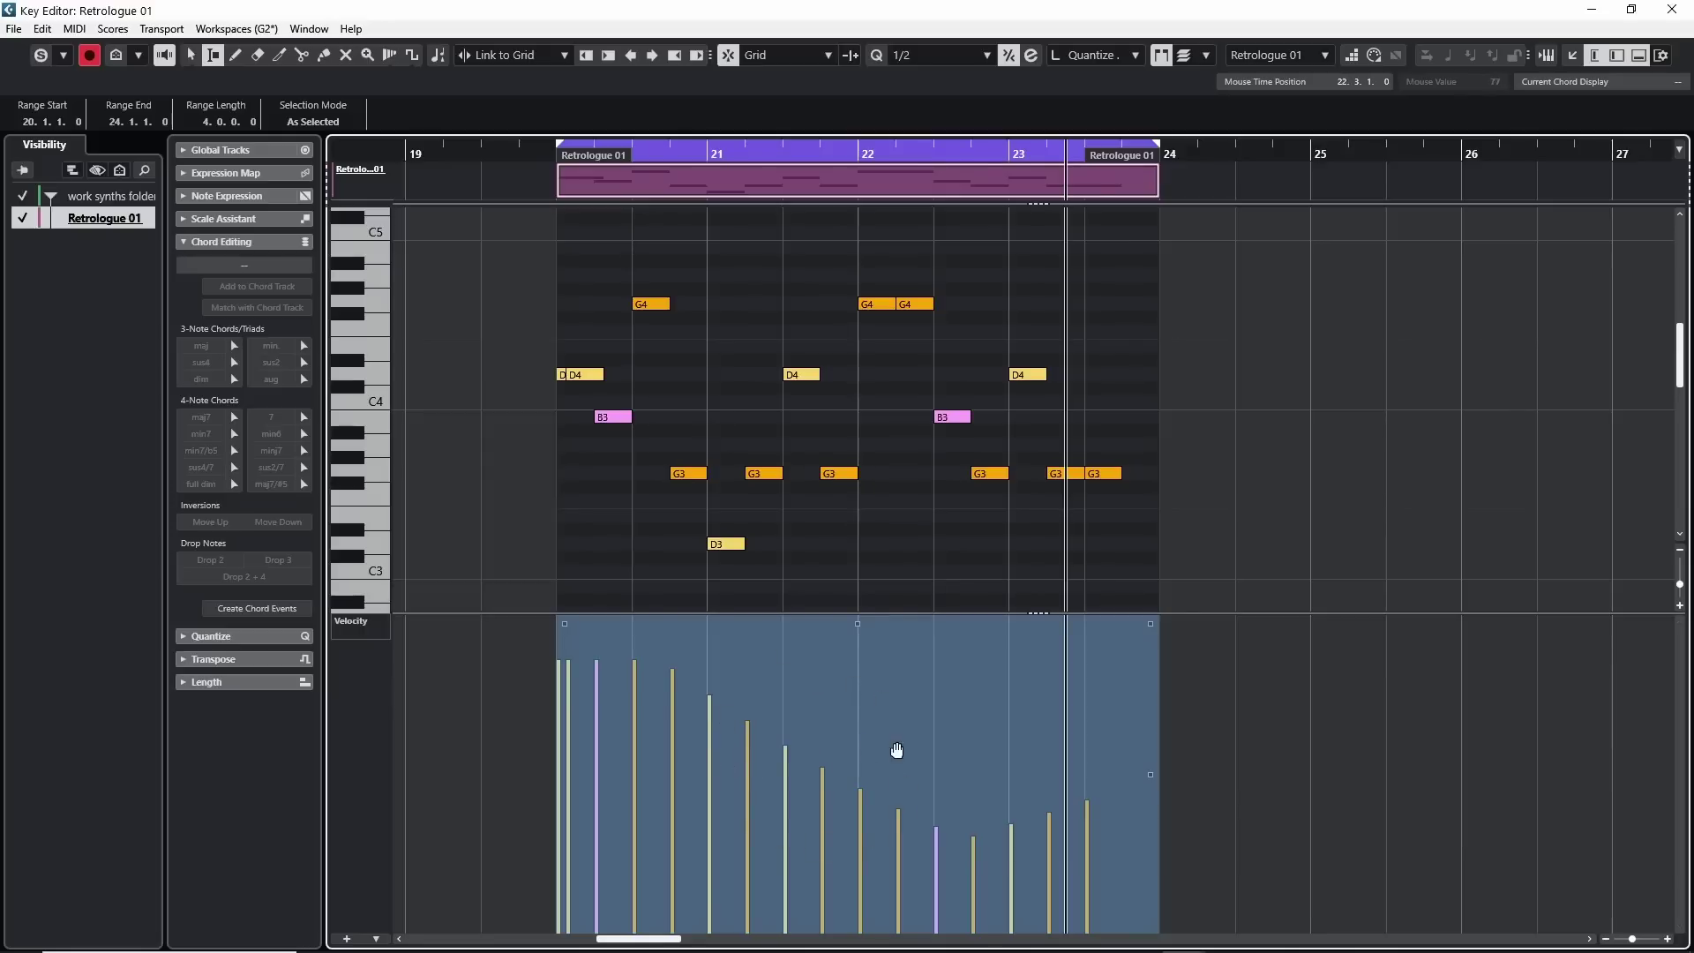
mouse_move(565, 624)
left_mouse_down()
mouse_move(691, 787)
mouse_move(583, 711)
mouse_move(570, 637)
left_mouse_up()
left_click_drag(1152, 619, 1187, 617)
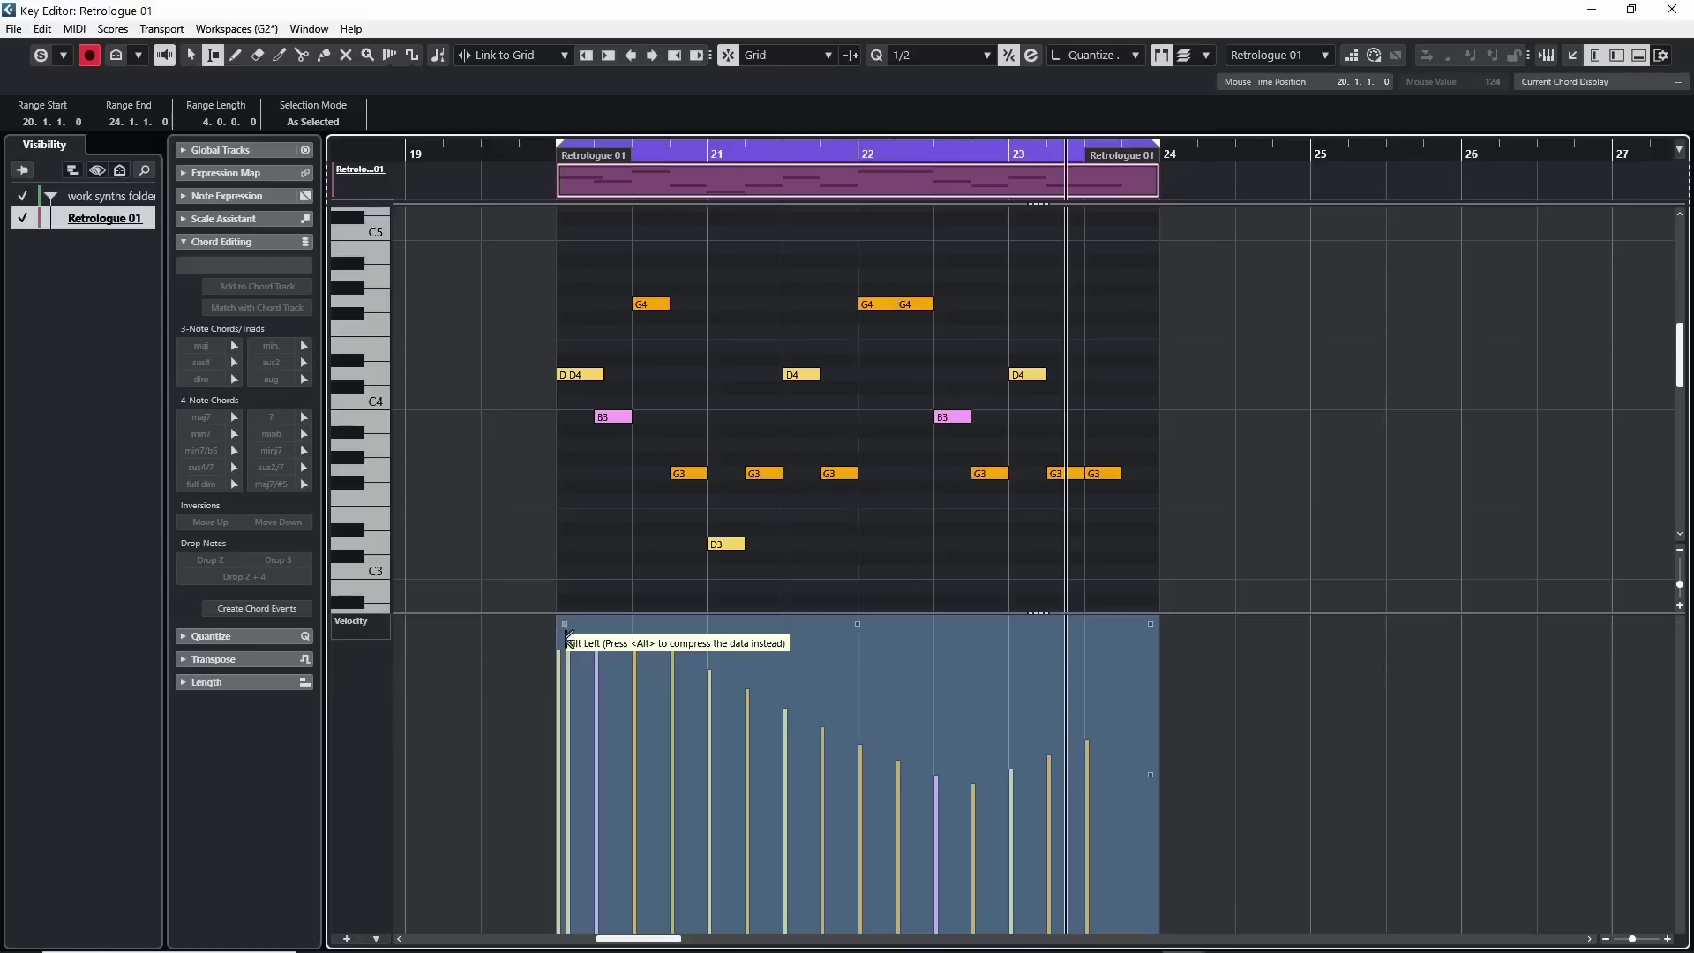
- Compress the velocities at the start and end of the selected bar 20 to bar 24 range toward an even level
left_click_drag(568, 649, 566, 677)
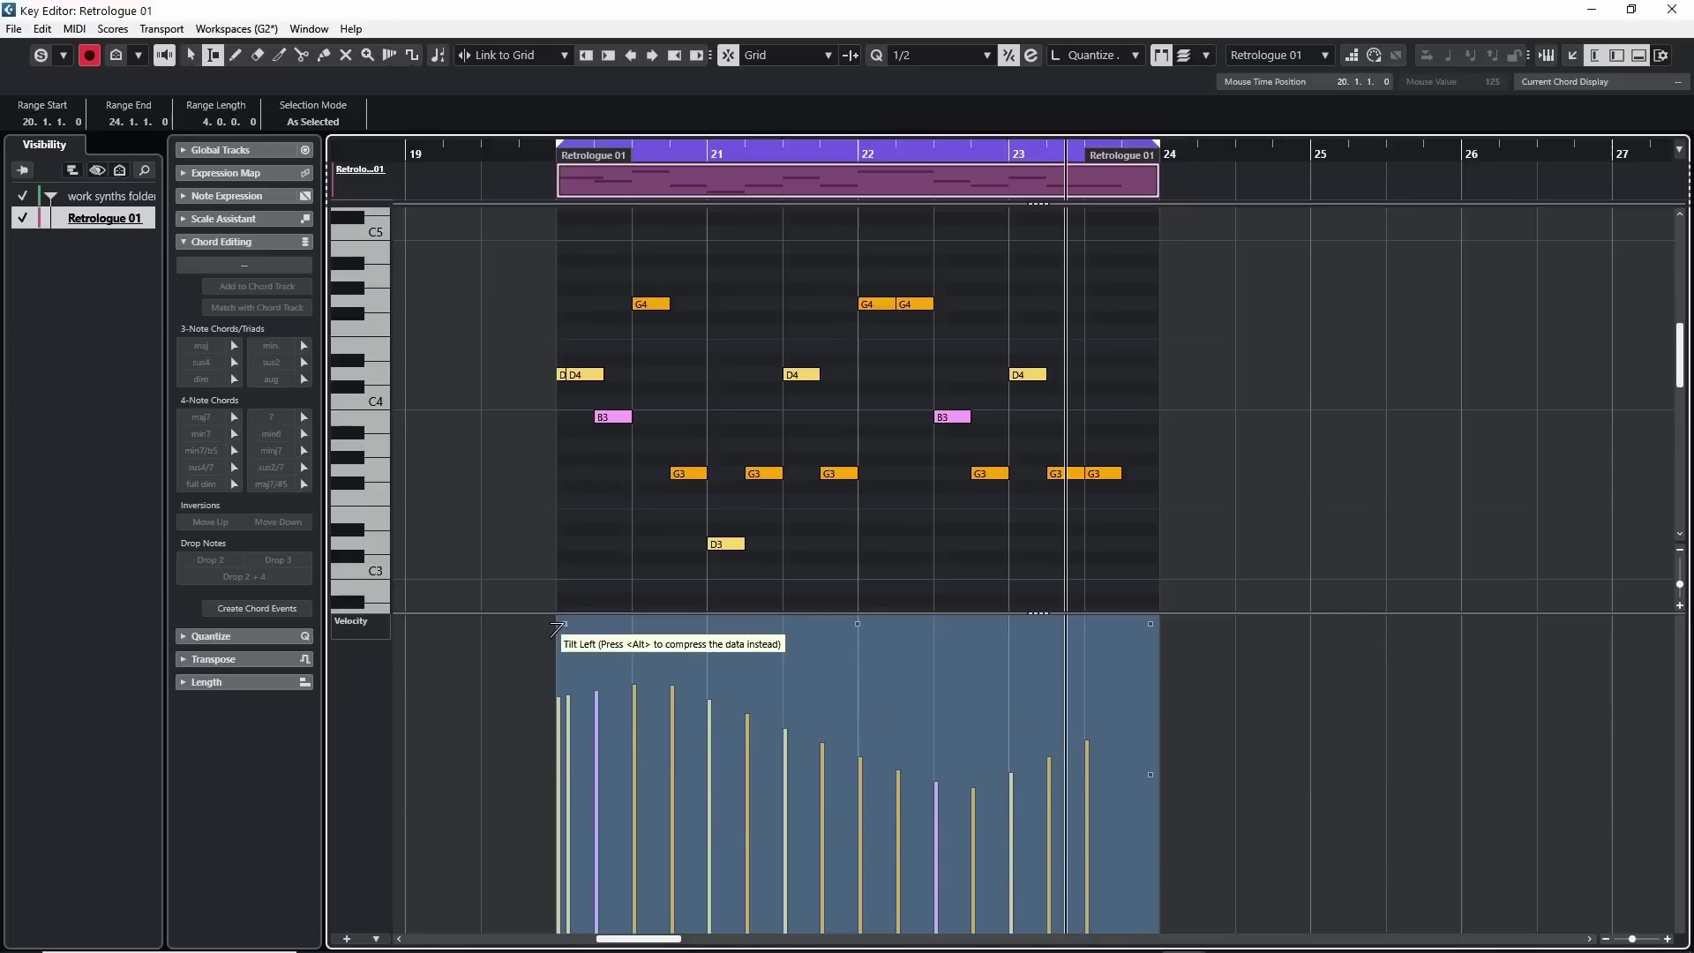
left_click_drag(566, 623, 567, 653)
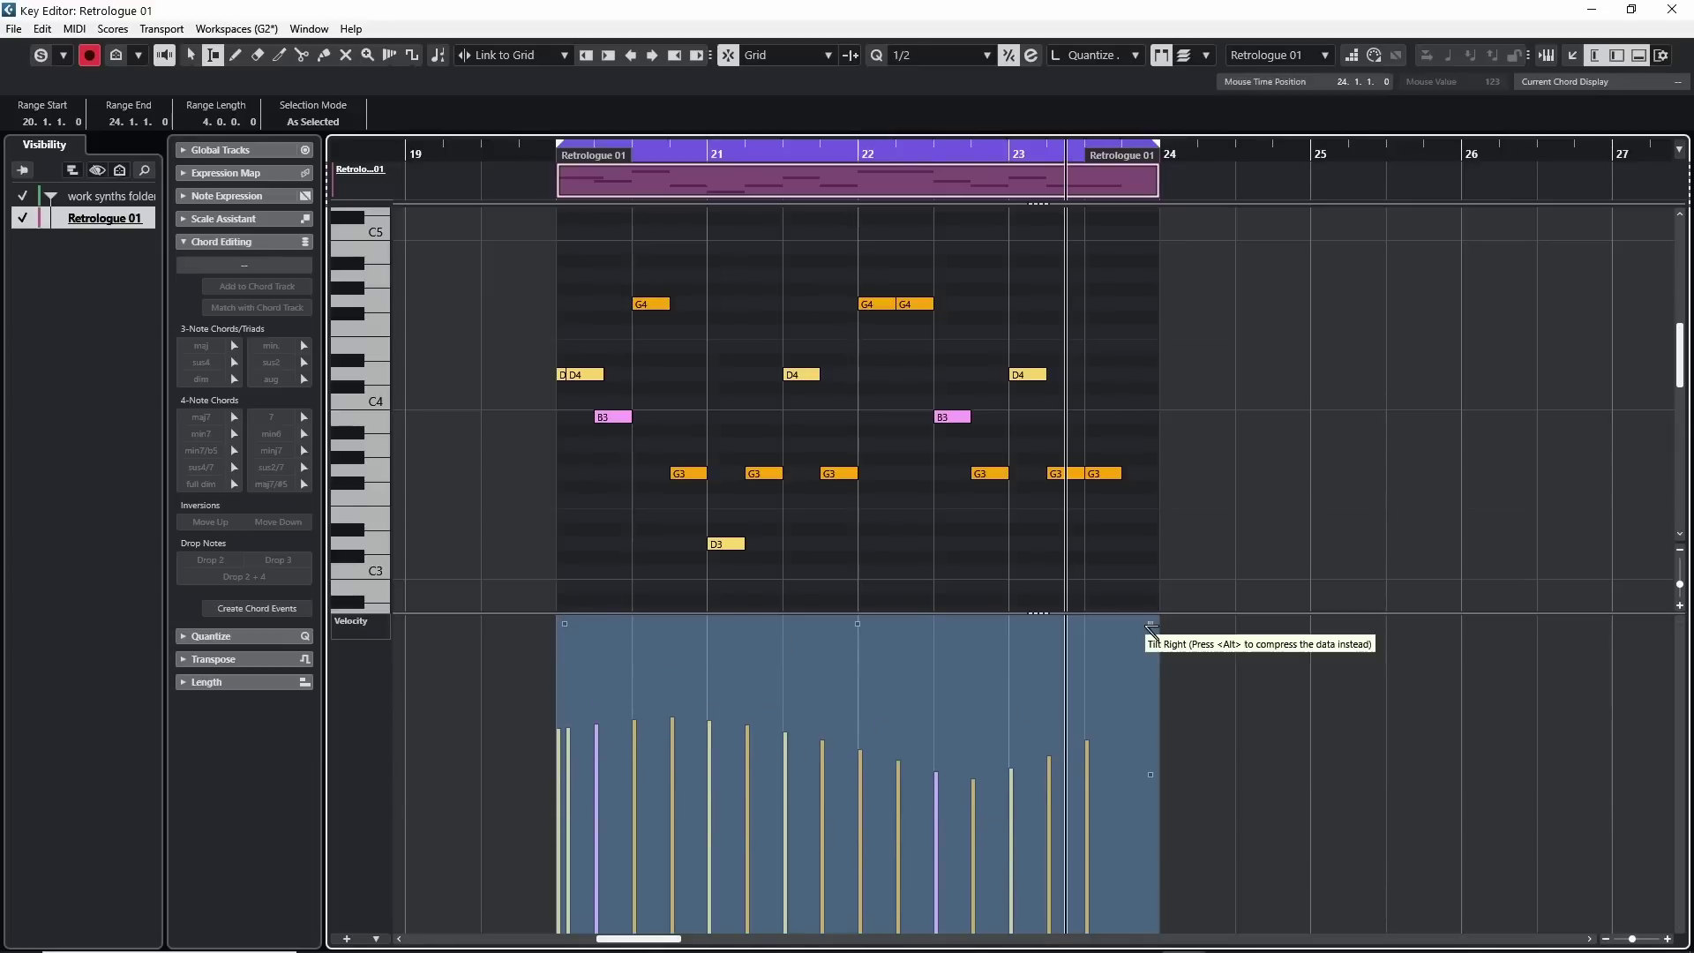
mouse_move(1150, 625)
left_mouse_down()
mouse_move(1174, 697)
mouse_move(1173, 643)
mouse_move(1173, 706)
mouse_move(1165, 631)
left_mouse_up()
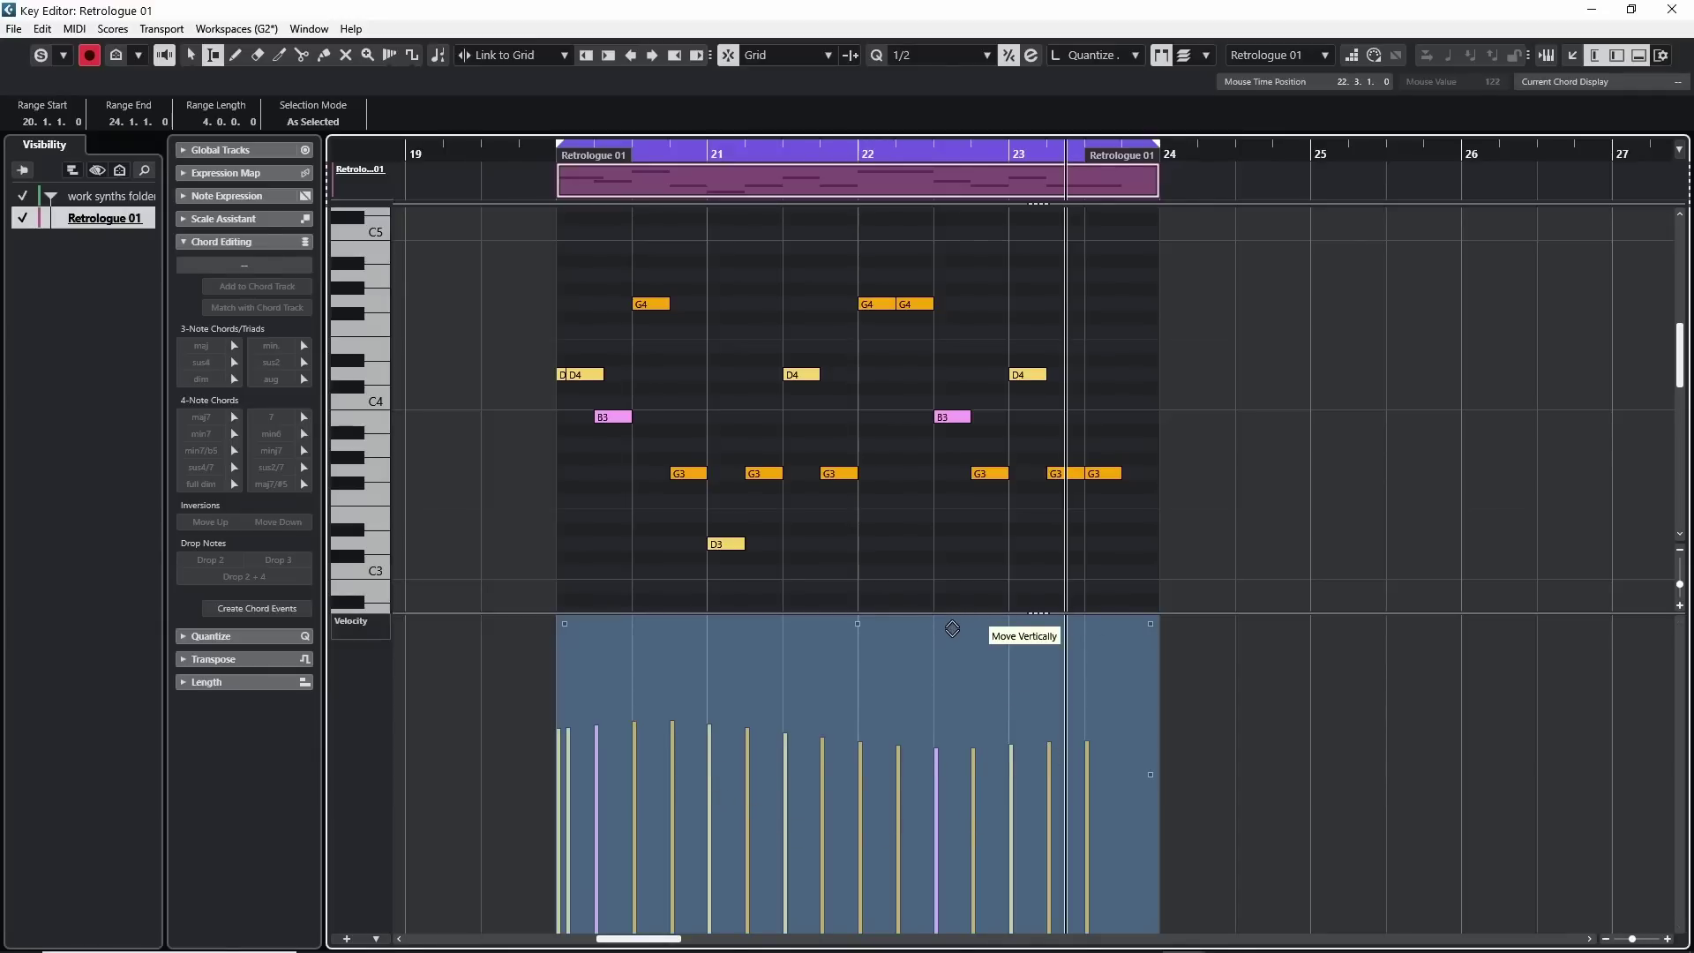
- Raise all velocities in the bar 20 to bar 24 range slightly and scale them vertically and around the absolute center
left_click_drag(952, 628, 848, 619)
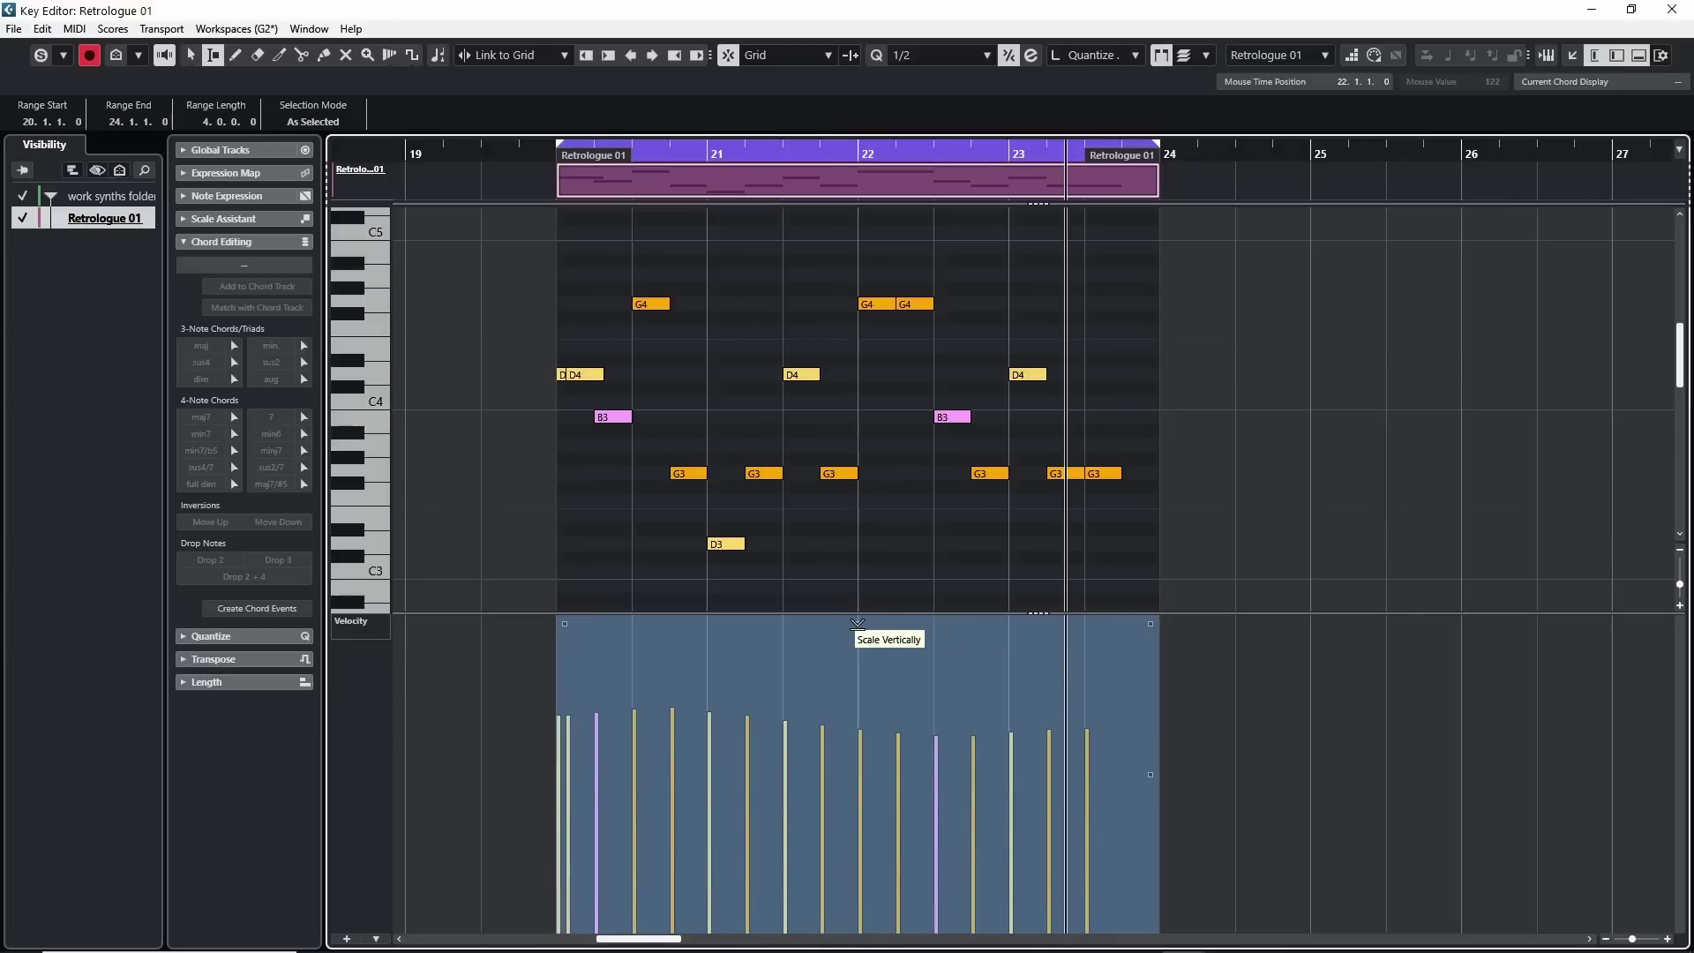
left_click_drag(857, 623, 887, 651)
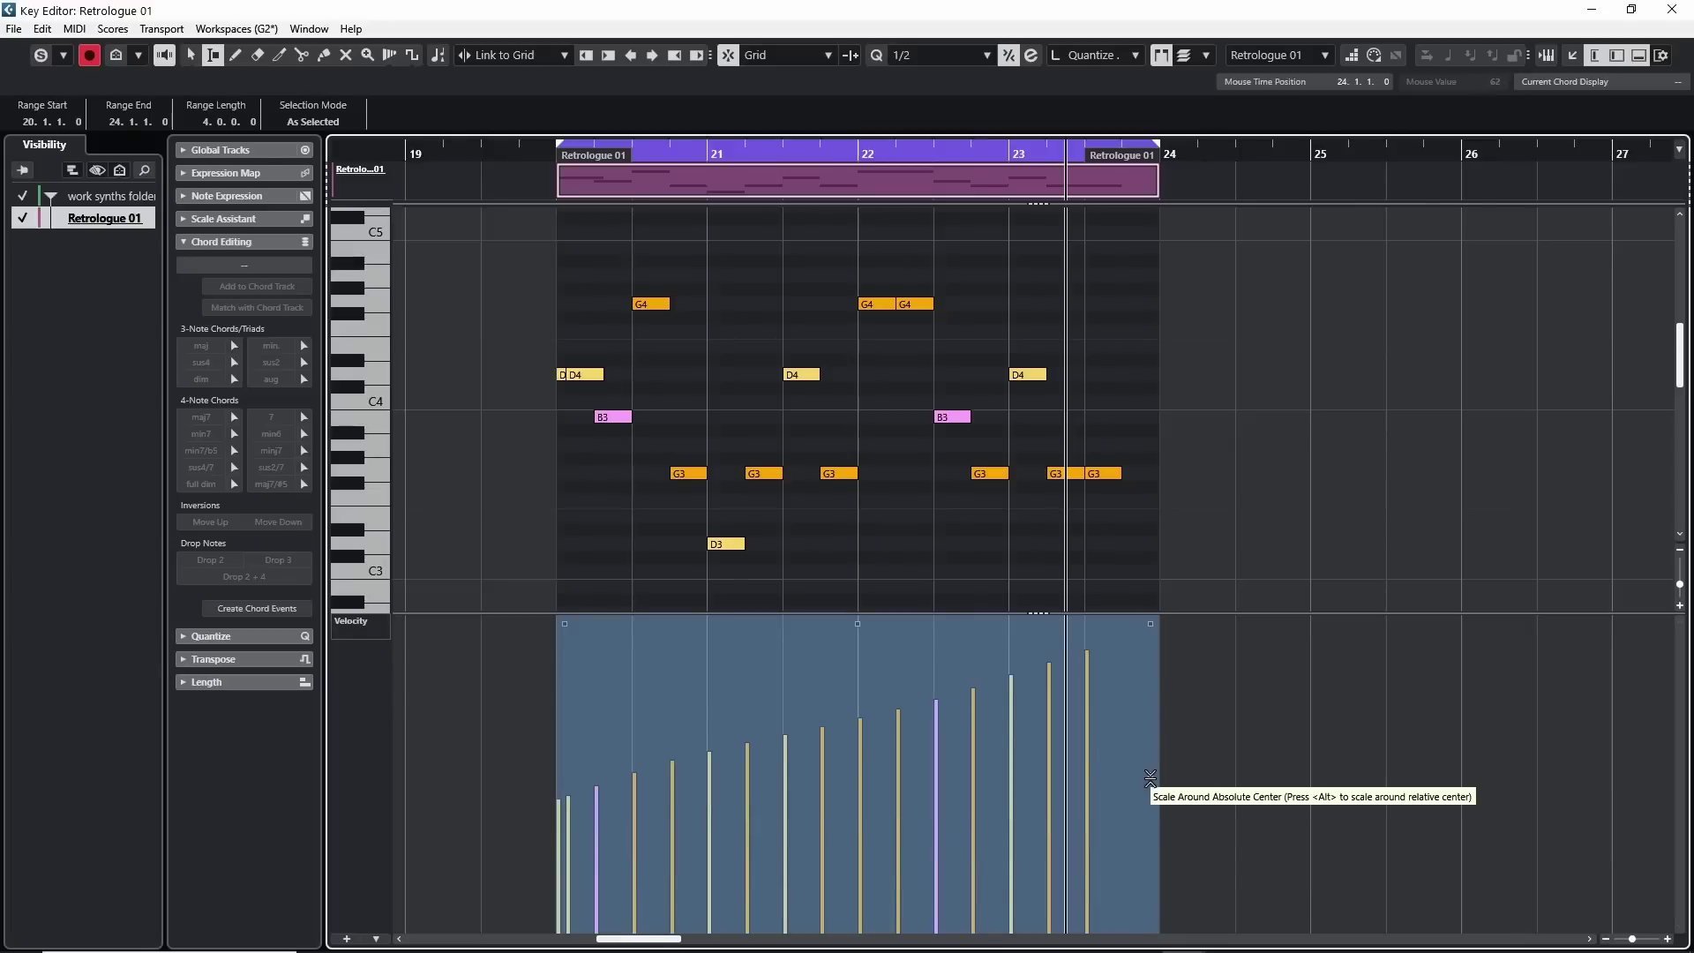
left_click_drag(1150, 778, 1173, 843)
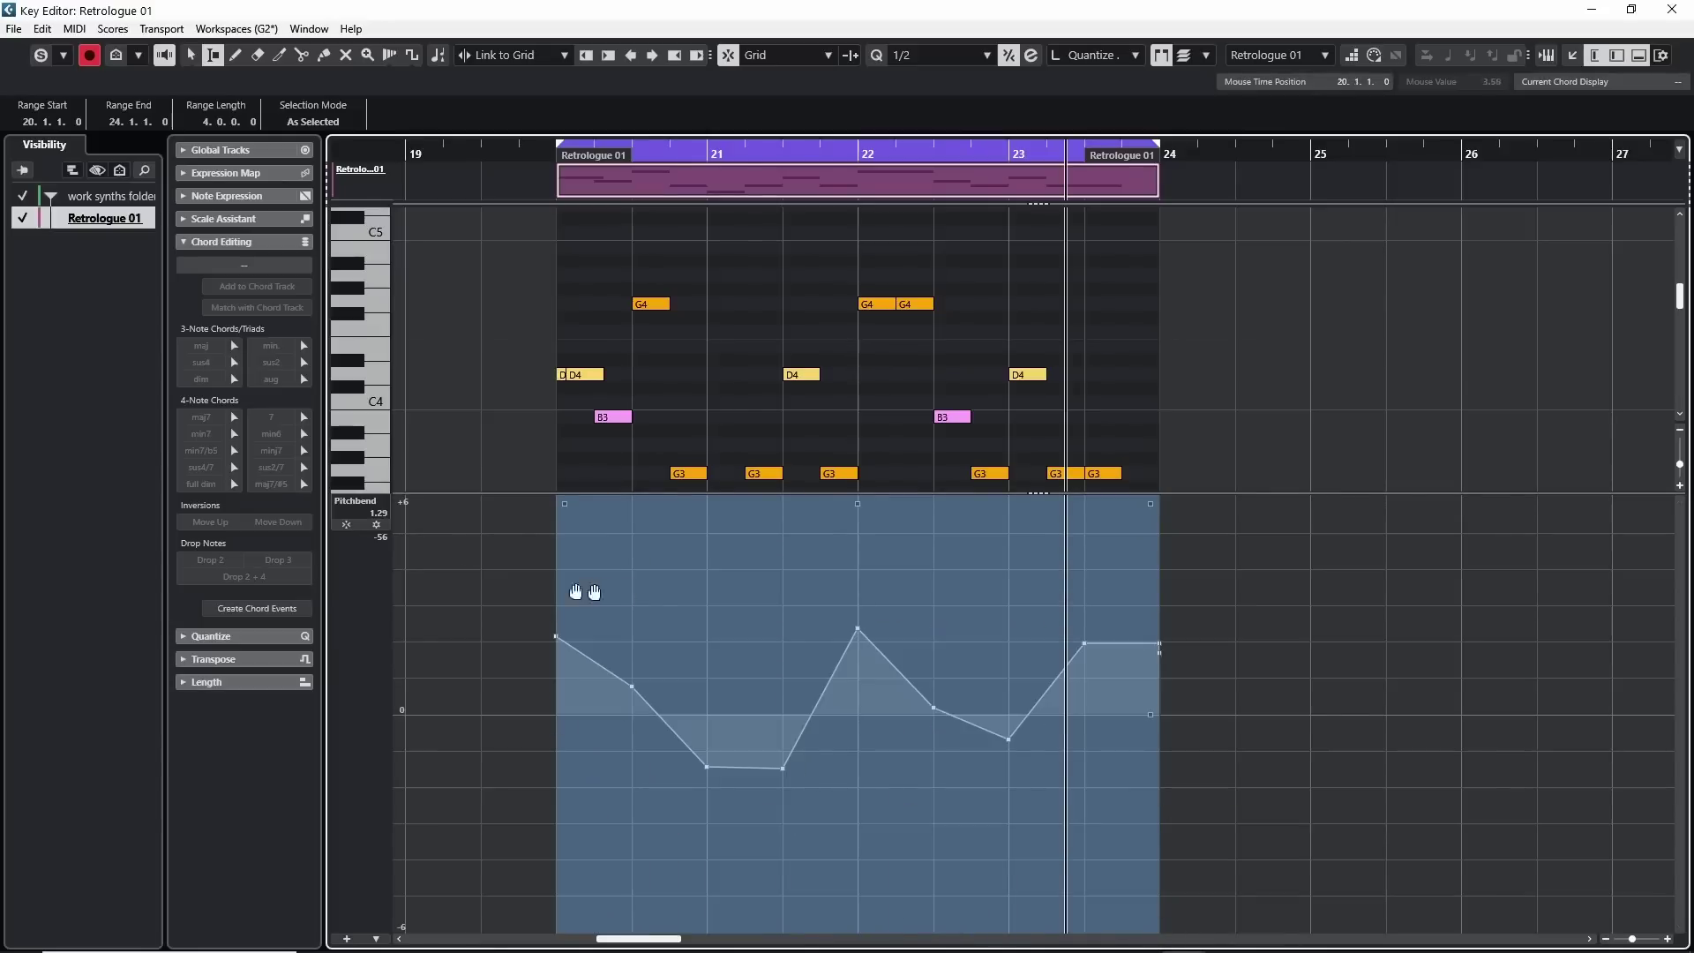
- Select the pitchbend lane's range from bar 20 to bar 24 and tilt and compress the curve at both ends
left_click(653, 600)
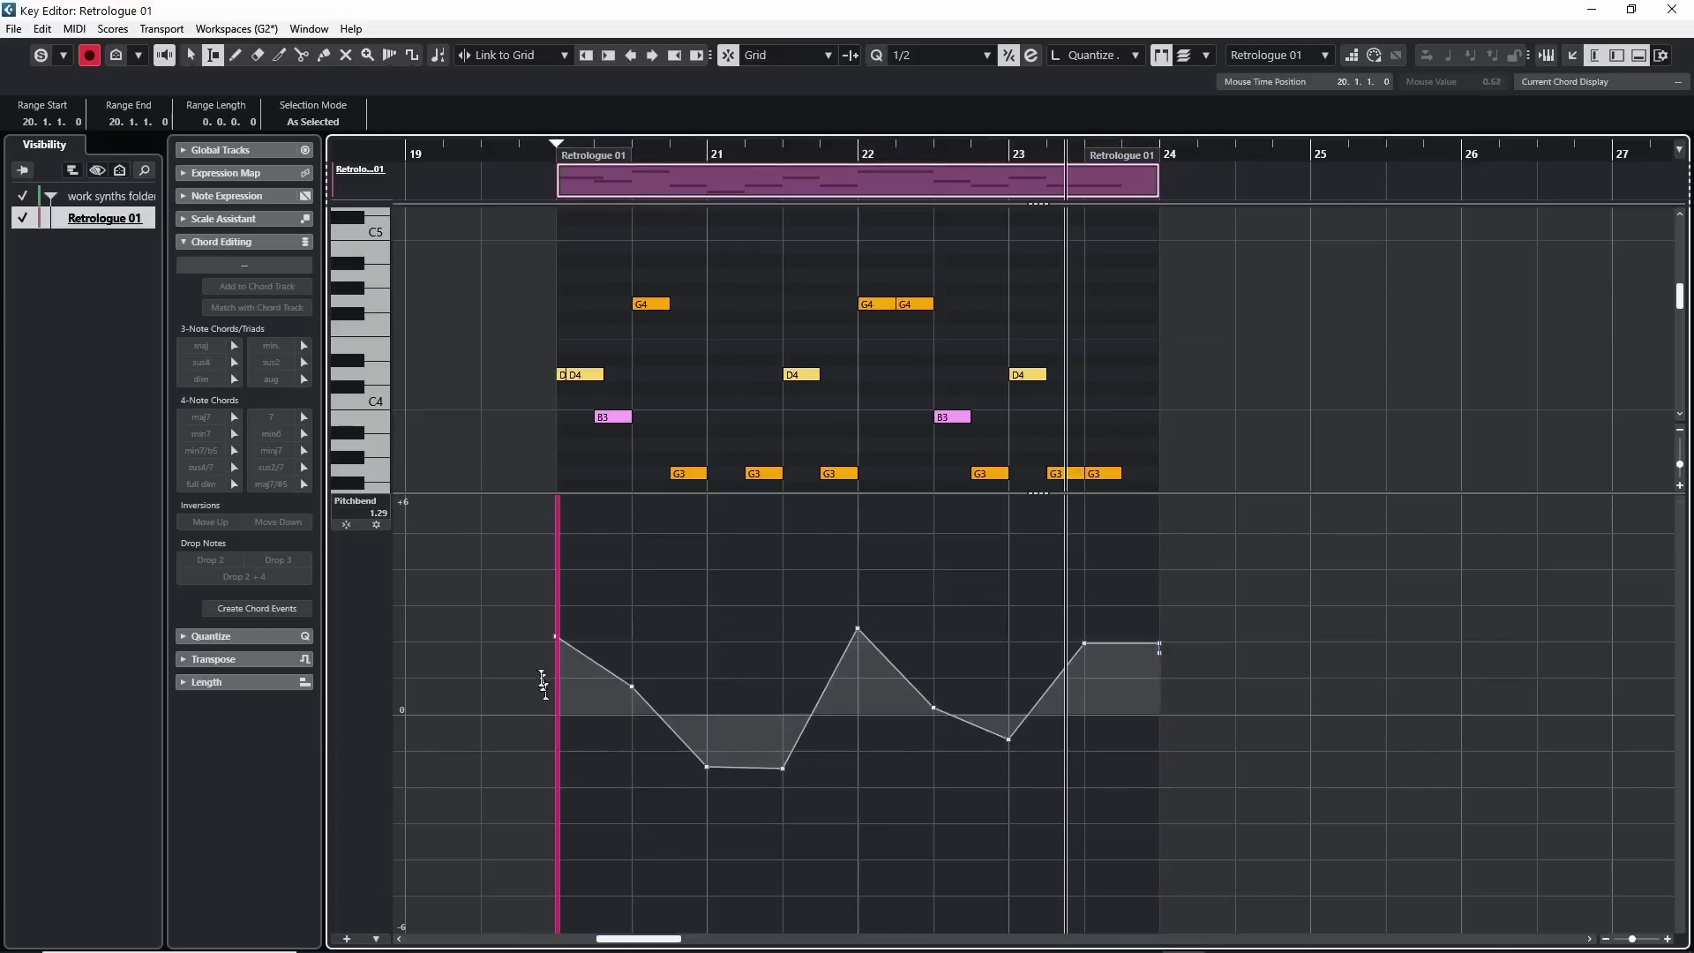
left_click_drag(556, 611, 1143, 657)
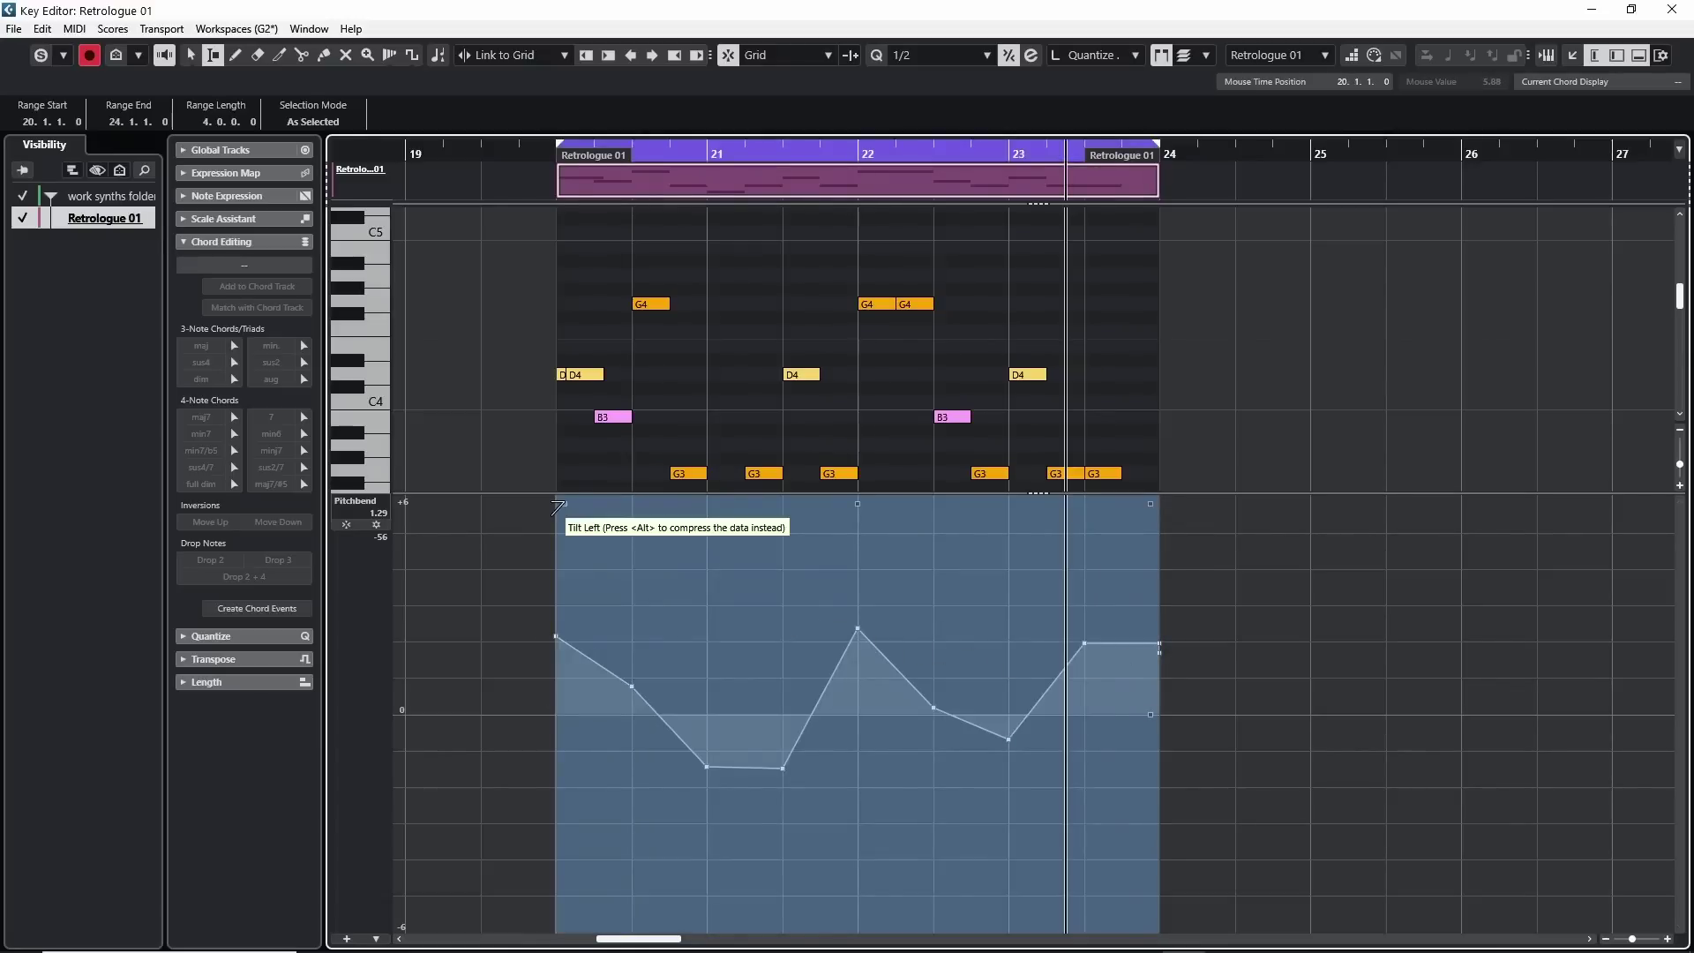
mouse_move(558, 506)
left_mouse_down()
mouse_move(562, 565)
mouse_move(559, 496)
mouse_move(563, 556)
mouse_move(572, 508)
left_mouse_up()
mouse_move(1153, 501)
left_mouse_down()
mouse_move(1154, 575)
mouse_move(1152, 500)
mouse_move(1161, 537)
mouse_move(1158, 518)
left_mouse_up()
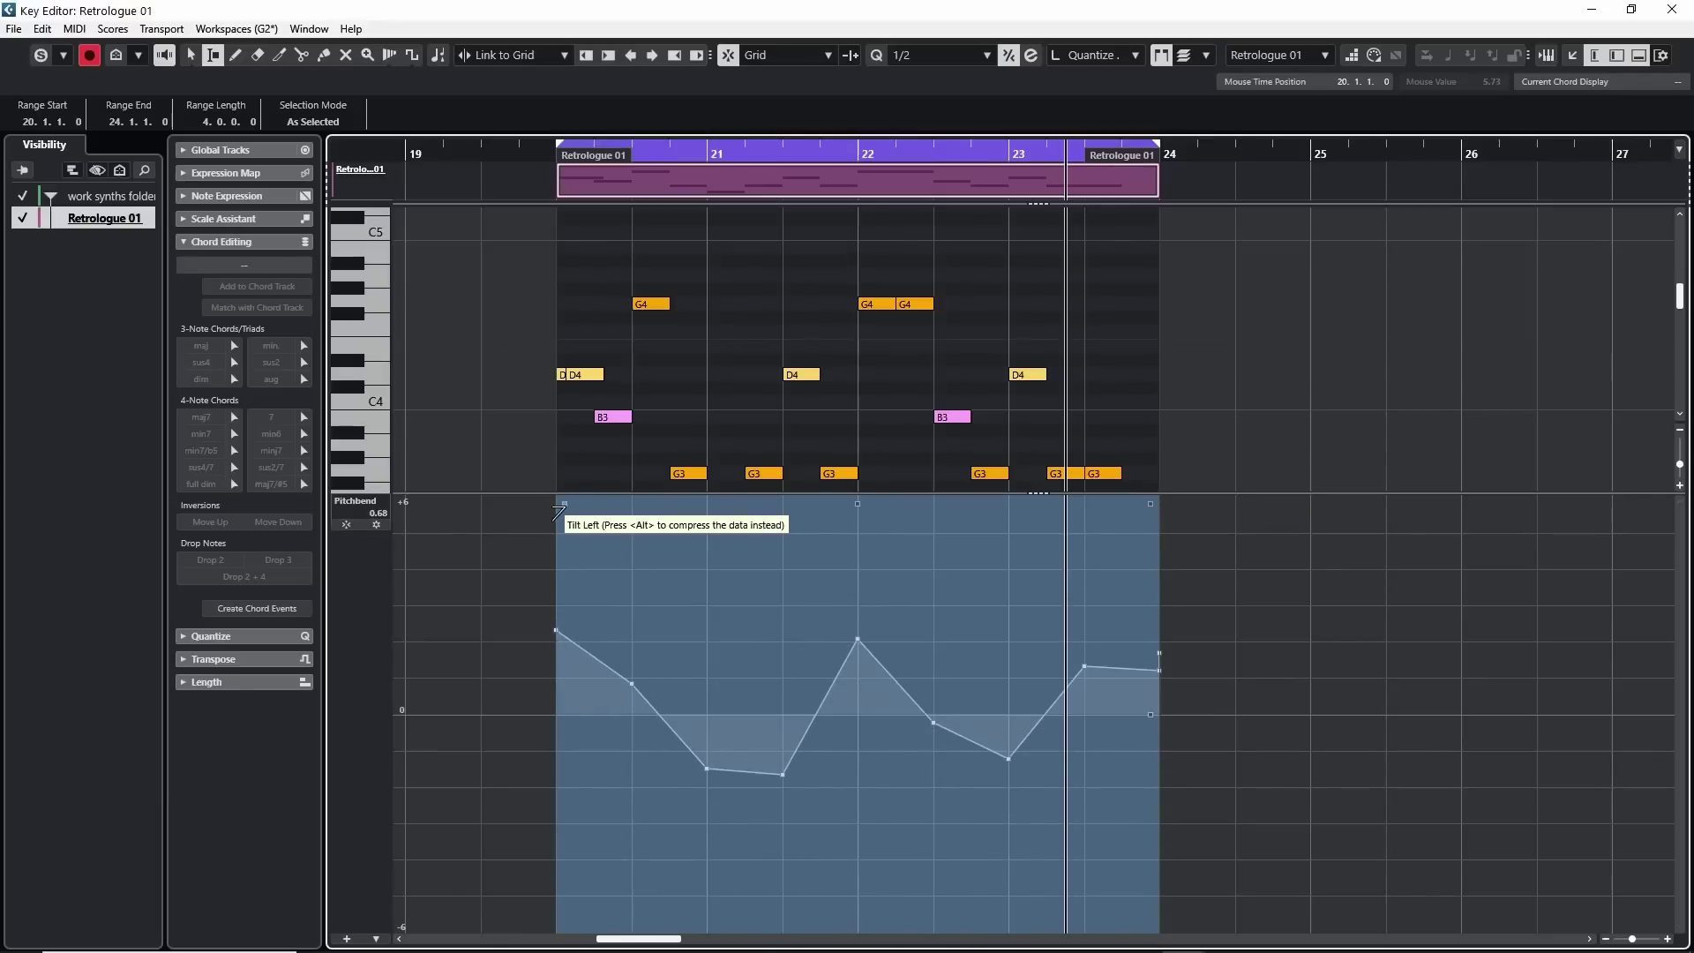
left_click_drag(567, 505, 569, 535)
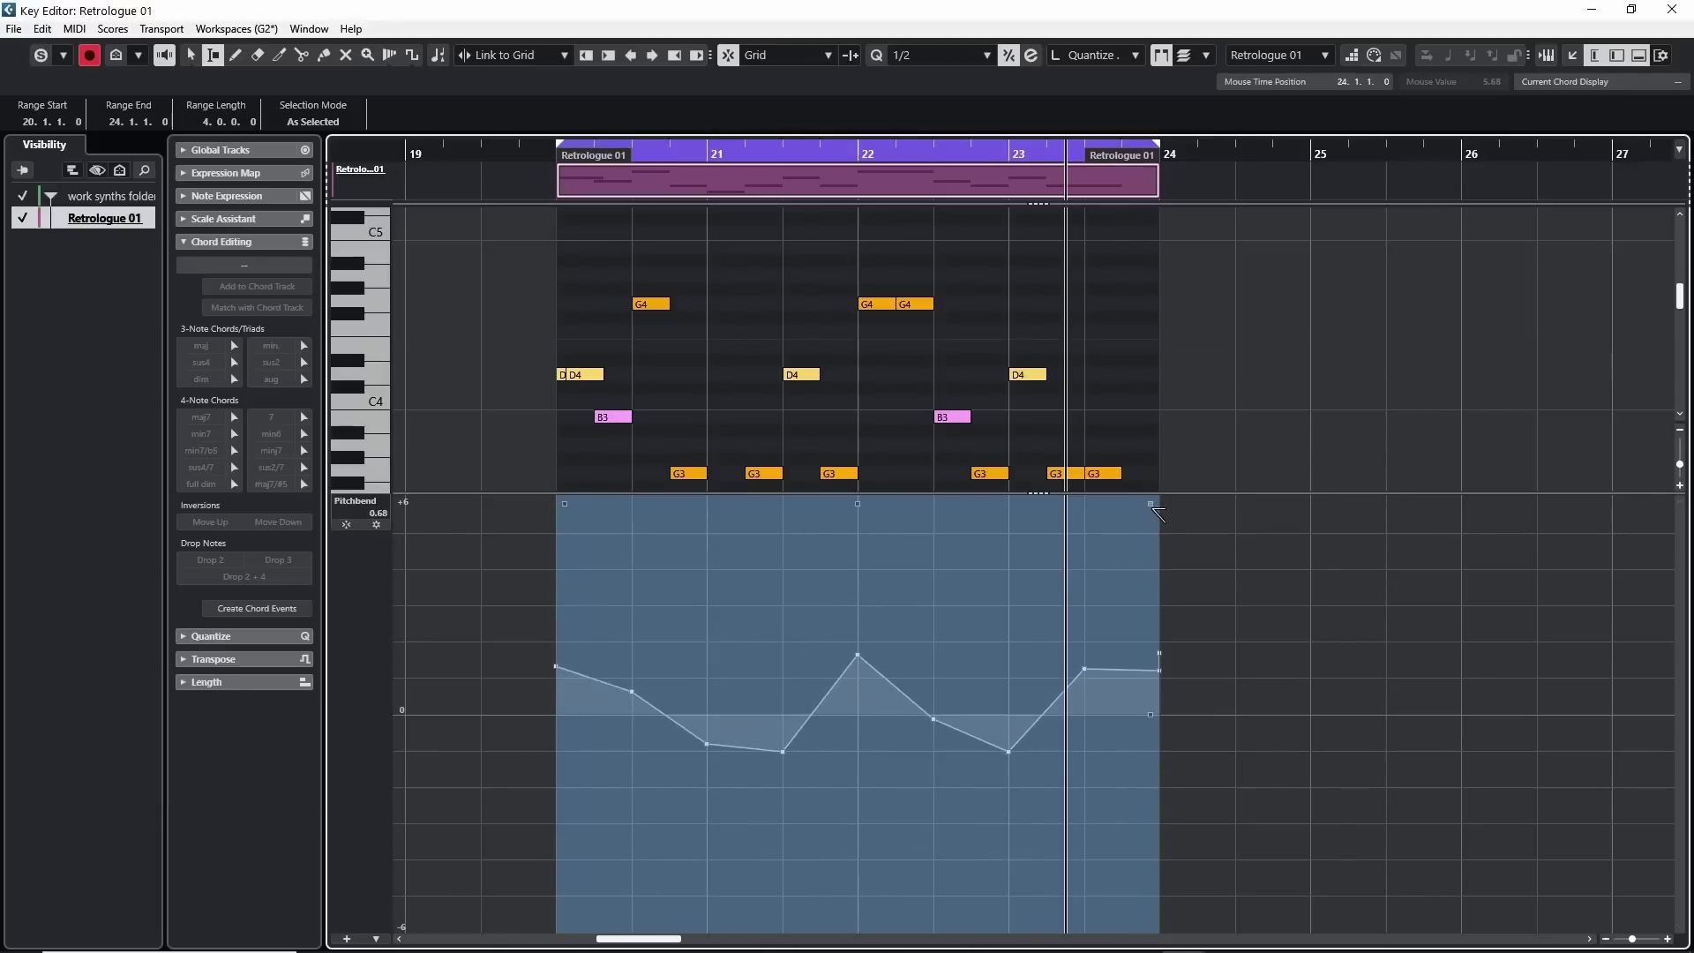
left_click_drag(1153, 503, 1147, 574)
- Shift the selected pitchbend curve vertically and scale it around the absolute center to widen its swings
left_click_drag(978, 503, 860, 492)
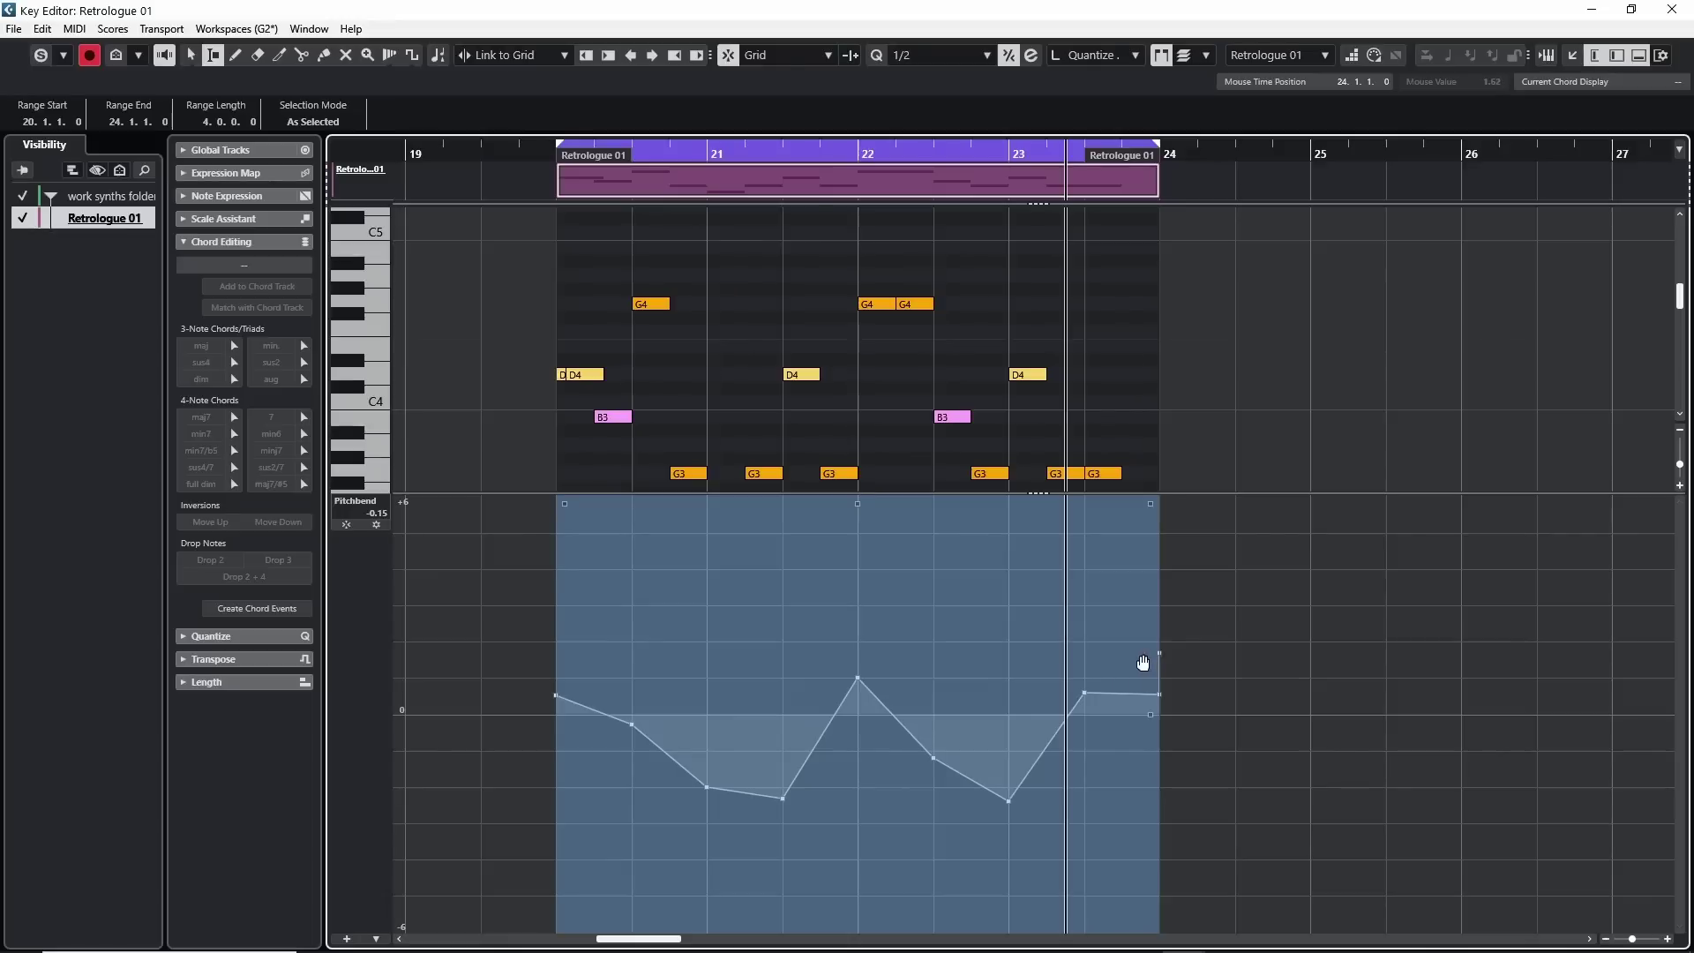
left_click_drag(1148, 715, 1149, 679)
- Clear the range selection and reselect the pitchbend lane from bar 20 to bar 24
left_click(494, 617)
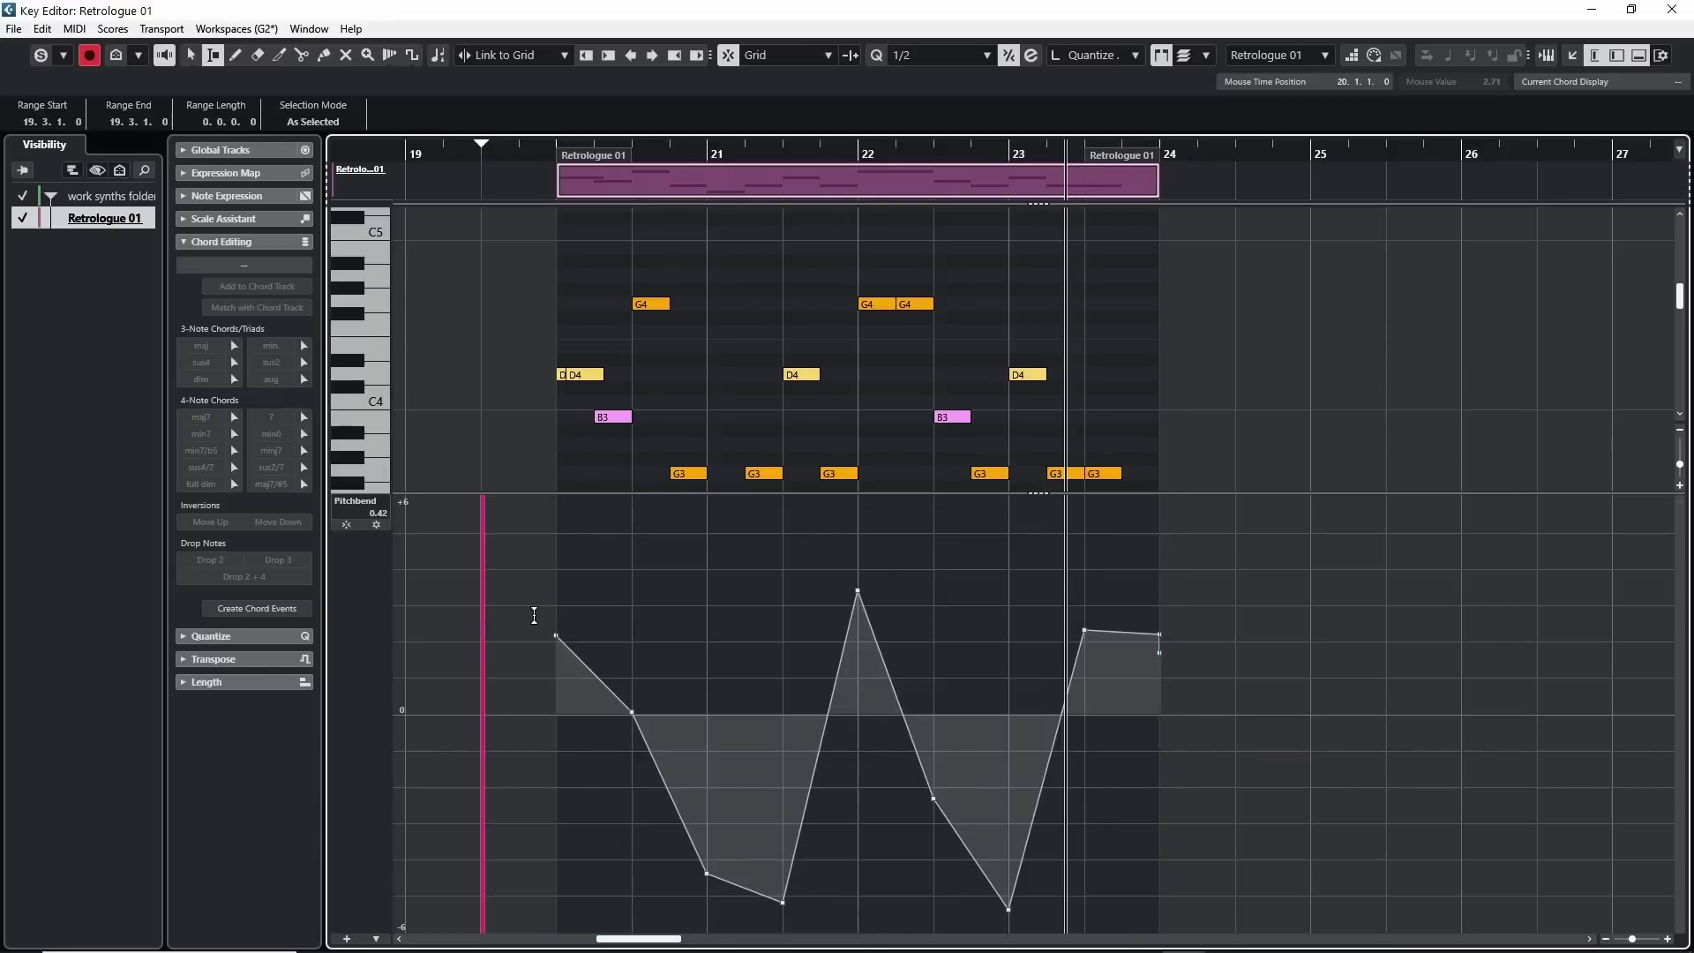
left_click_drag(558, 617, 1156, 644)
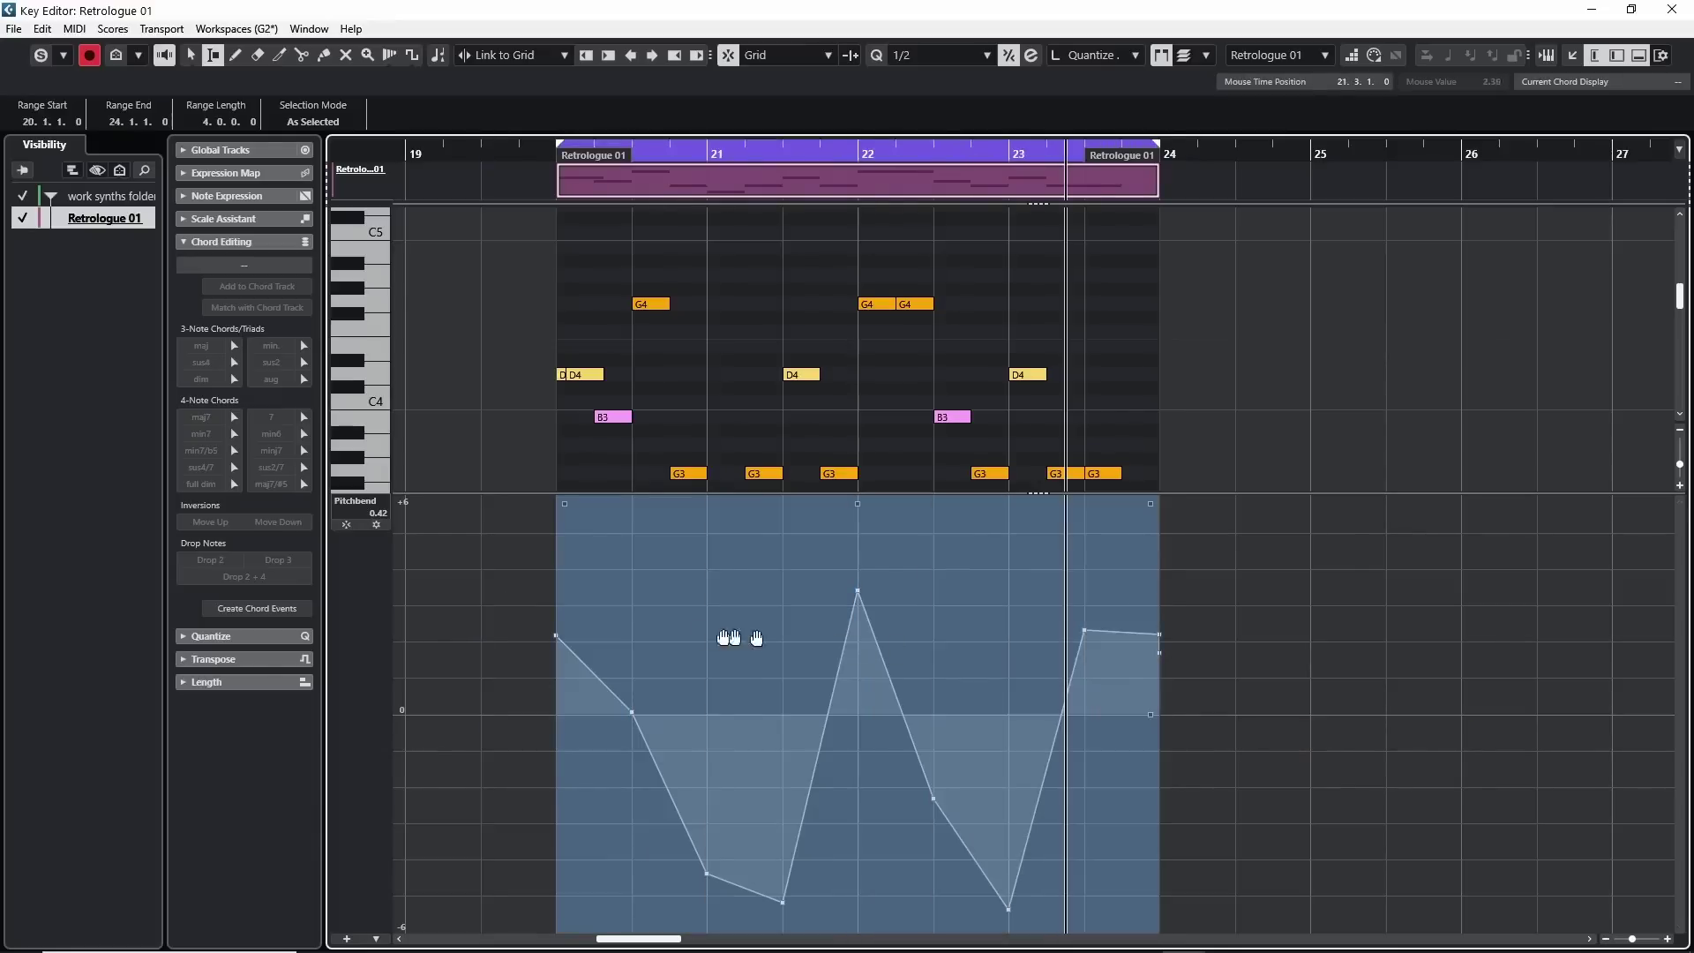
left_click(335, 504)
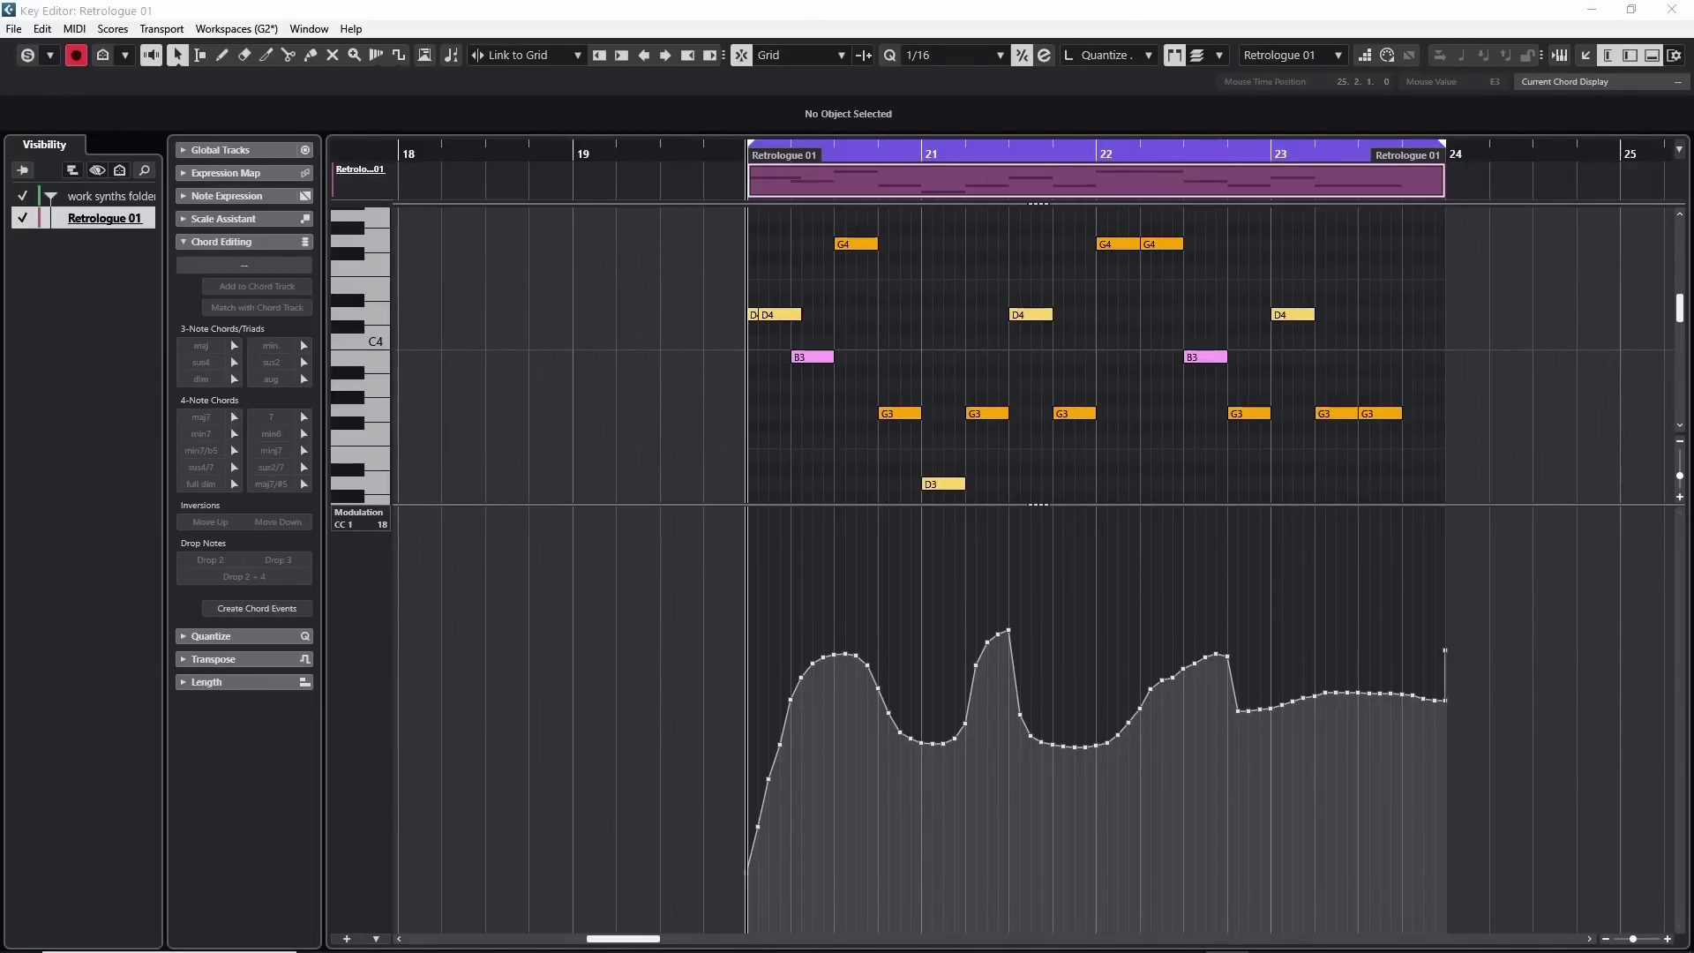
- Select the two adjacent G3 notes starting at 23.2.1 together with the modulation data beneath them
left_click(1675, 56)
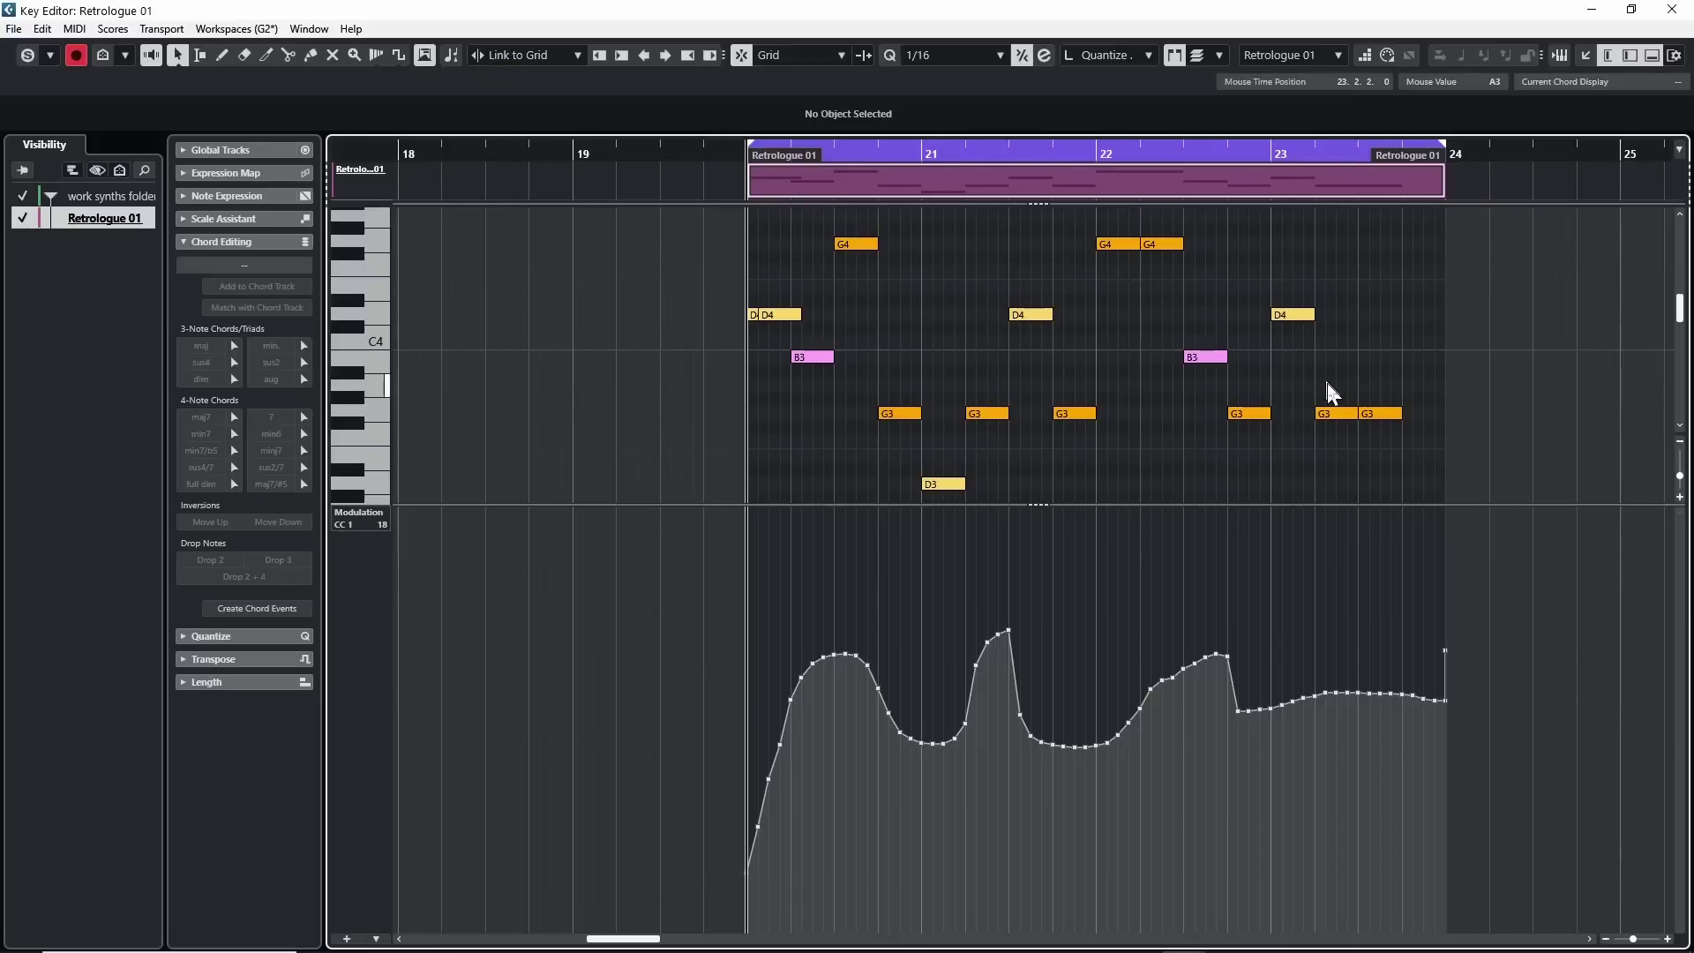
left_click_drag(1327, 385, 1371, 425)
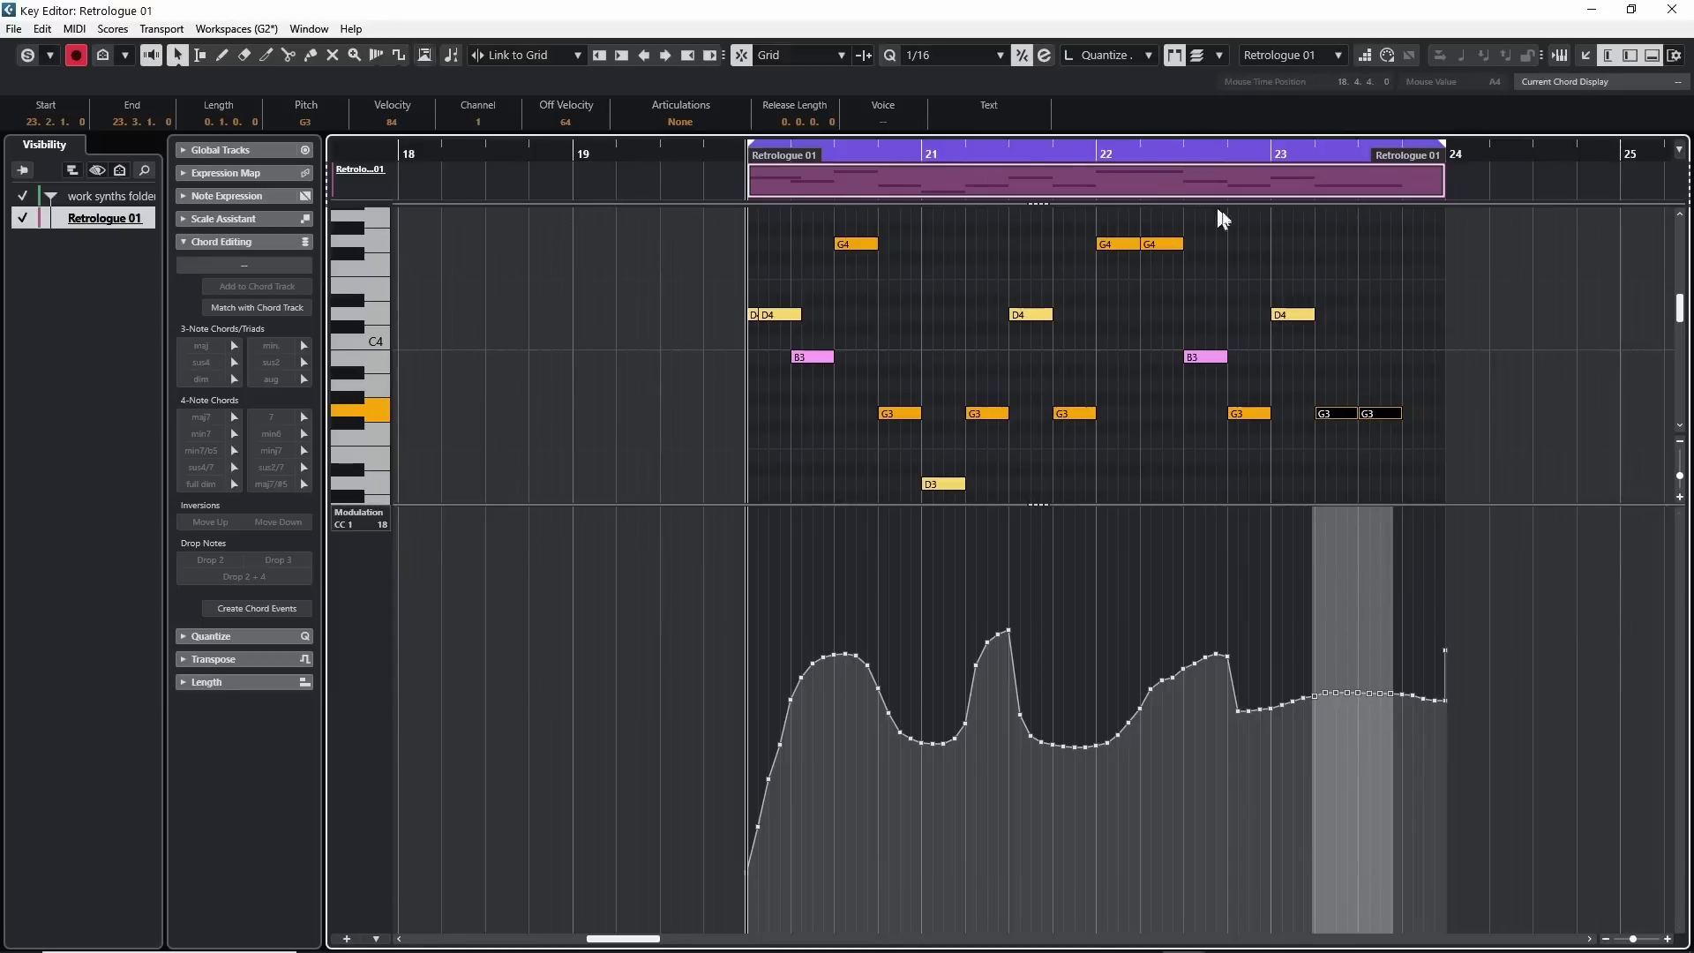
- Try moving the two G4 notes from bar 22 to 23.1.1 without their modulation data, and undo the move
left_click_drag(1121, 269, 1175, 231)
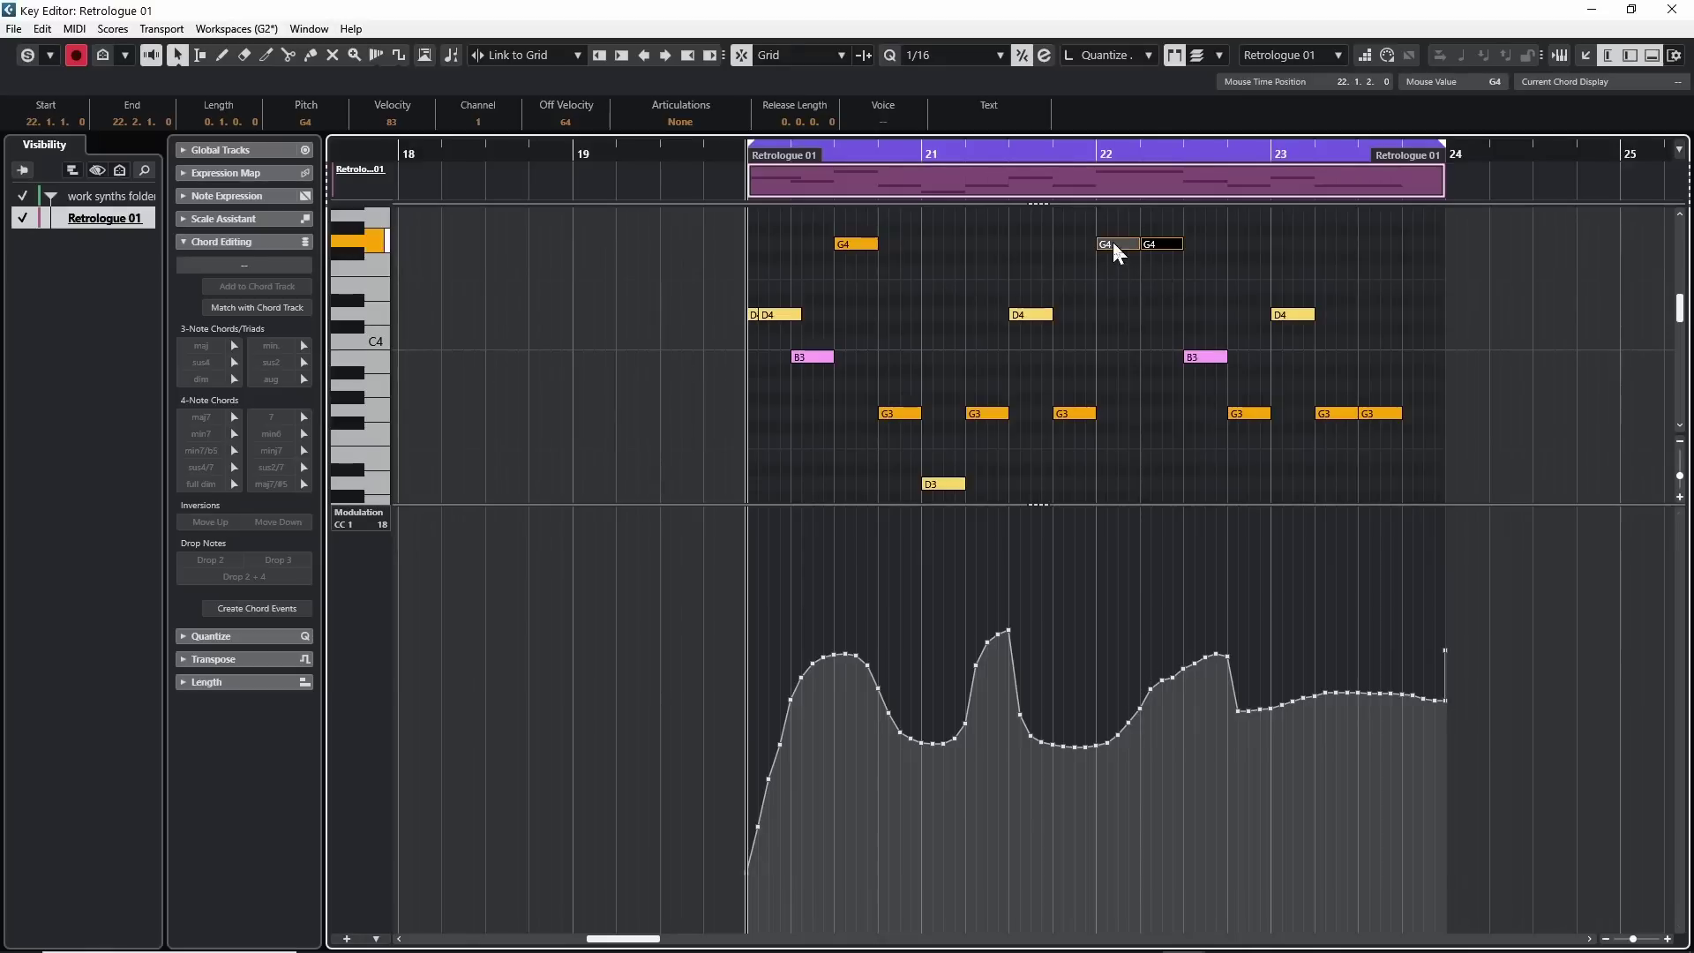
left_click_drag(1113, 242, 1286, 243)
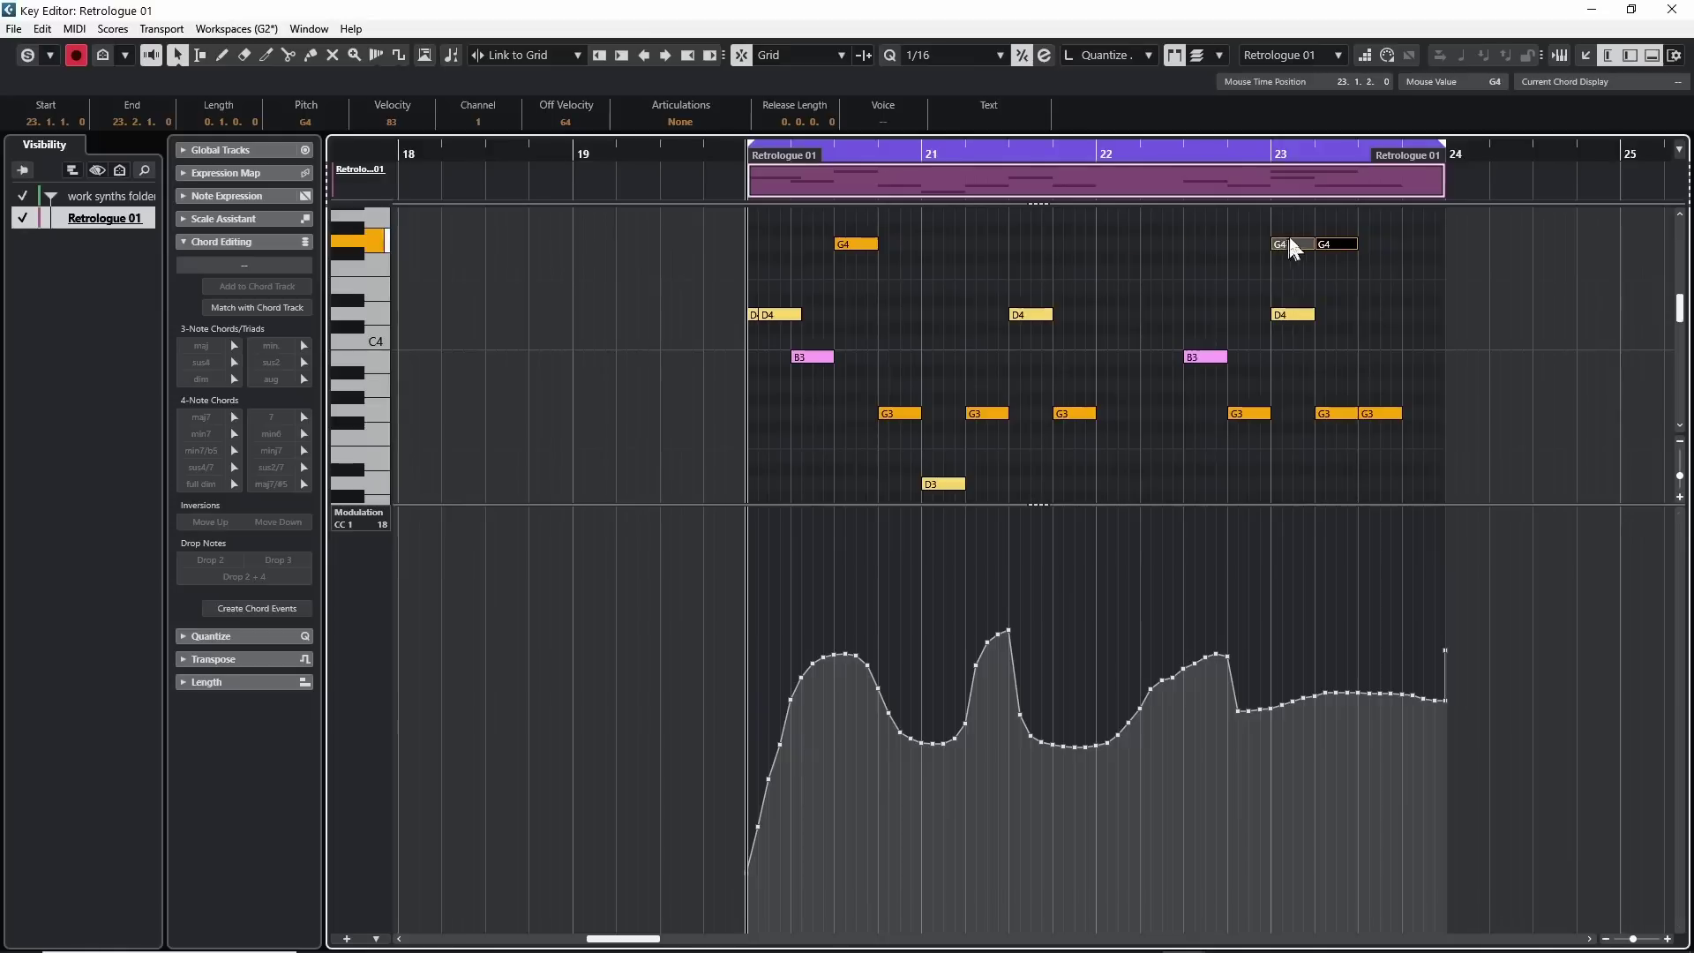
key("ctrl+z")
- Turn on automatic controller selection and reselect the two G4 notes in bar 22 with their modulation data
left_click(424, 56)
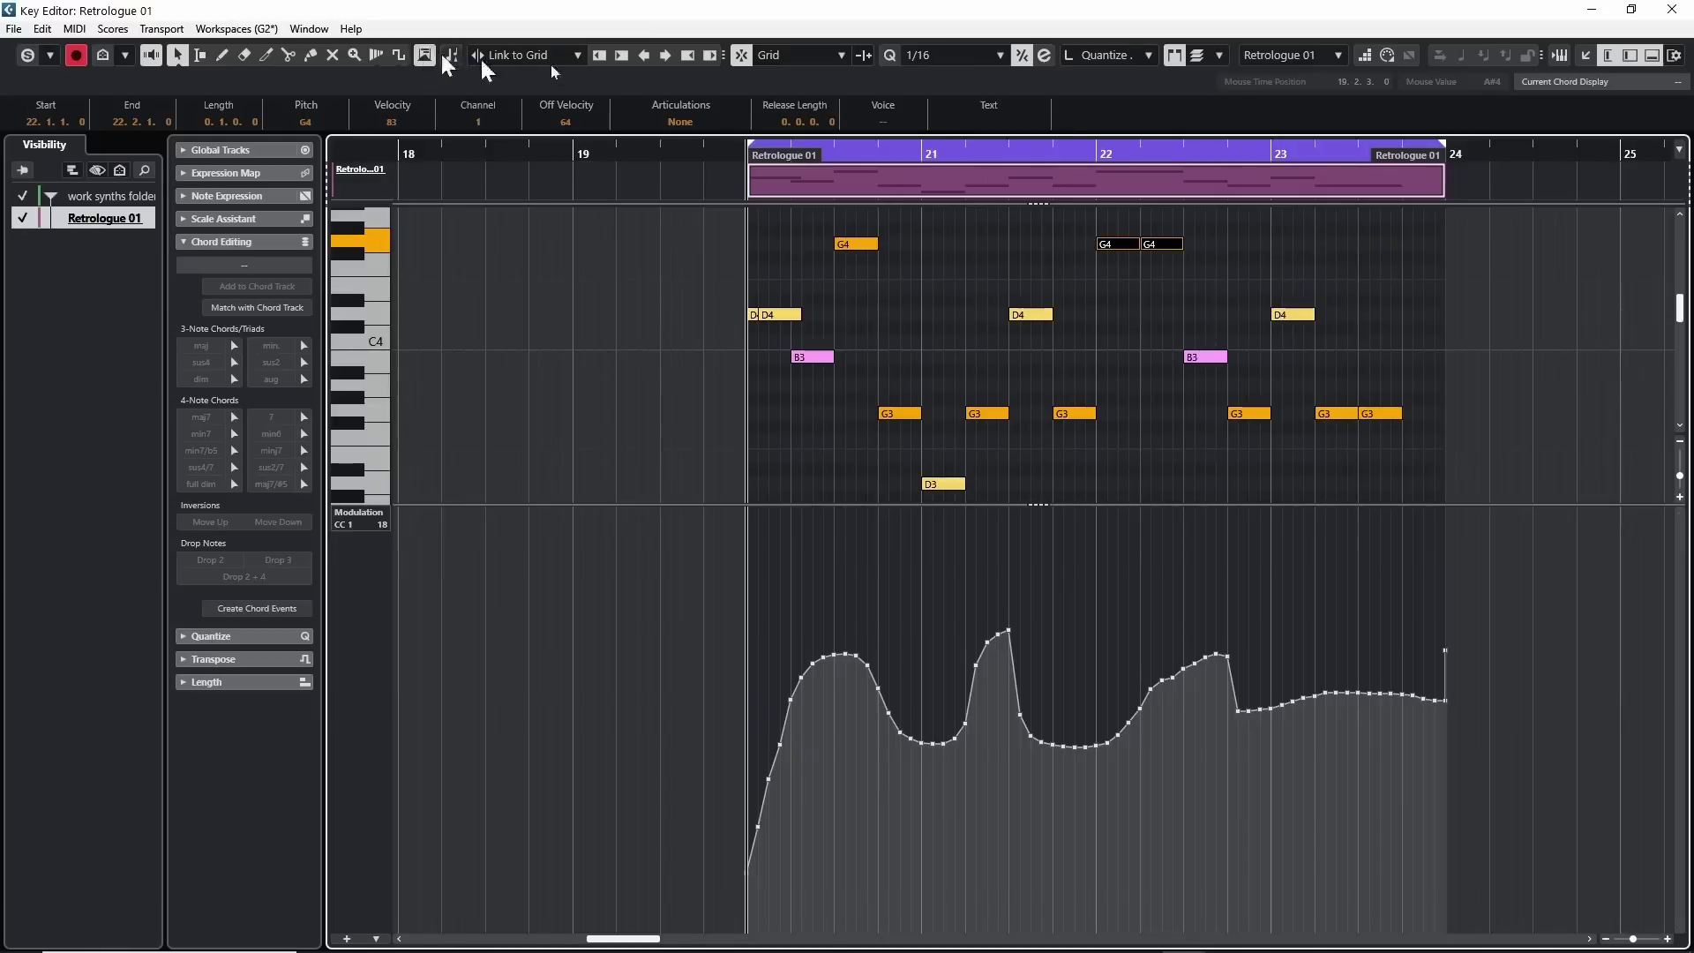
left_click(1168, 241)
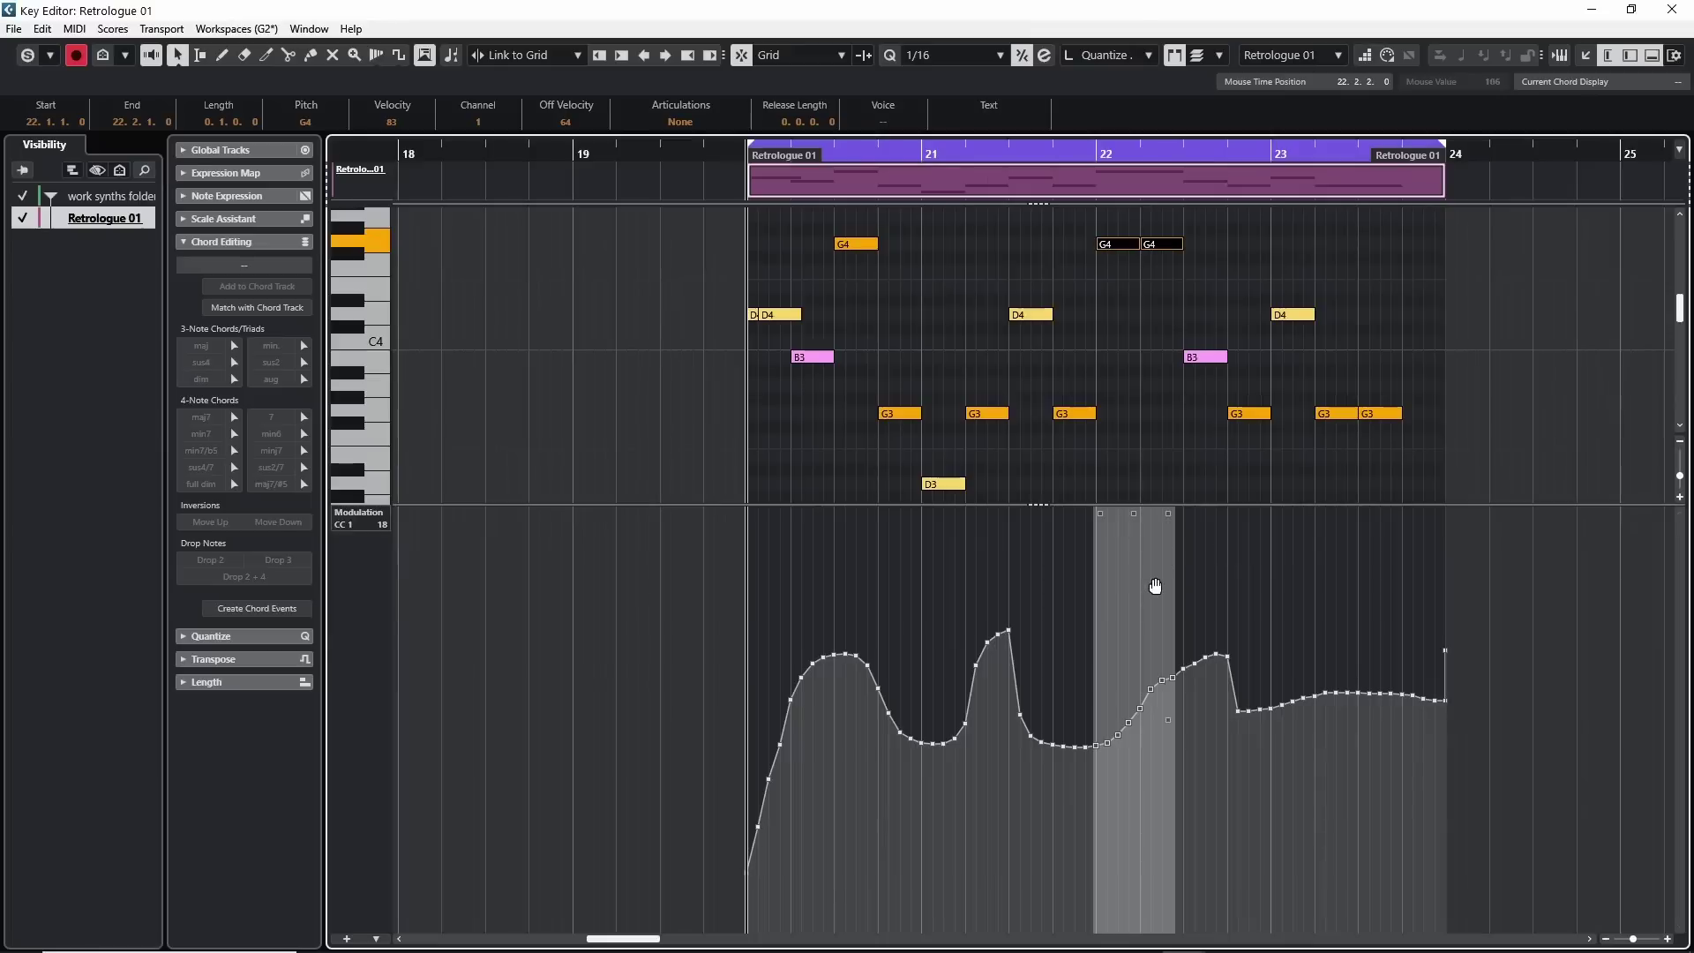
mouse_move(1138, 594)
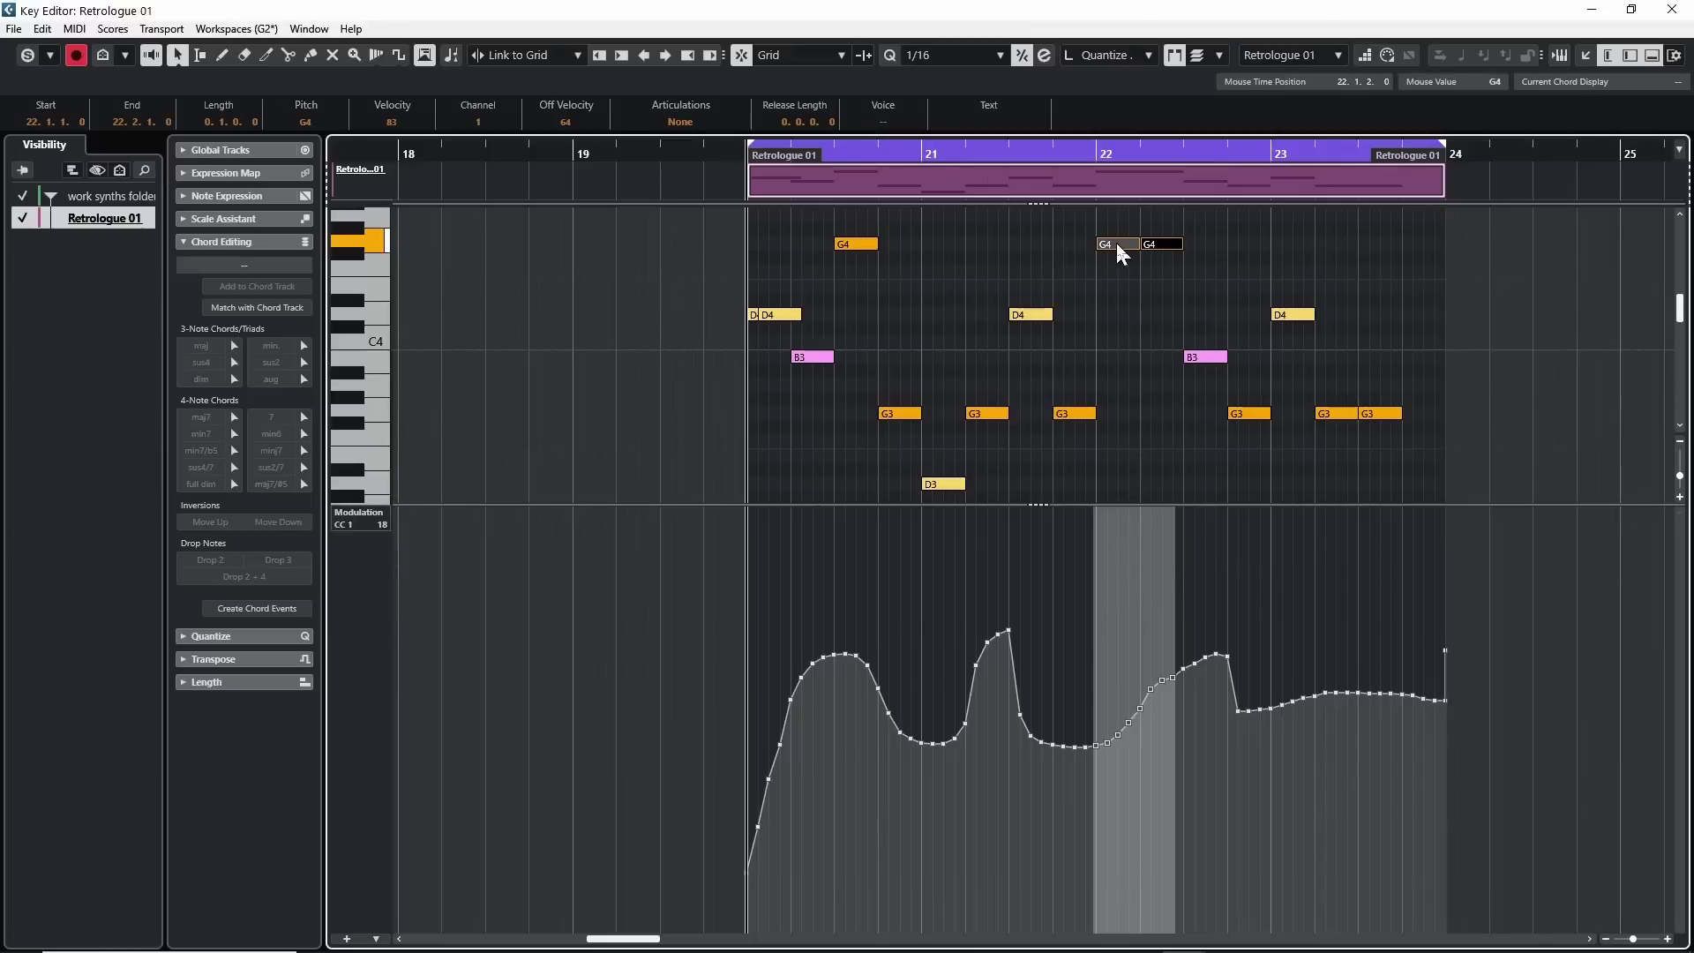
- Try moving the two G4 notes with their modulation data to 23.1.1, undo the move and clear the selection
left_click_drag(1115, 242, 1292, 245)
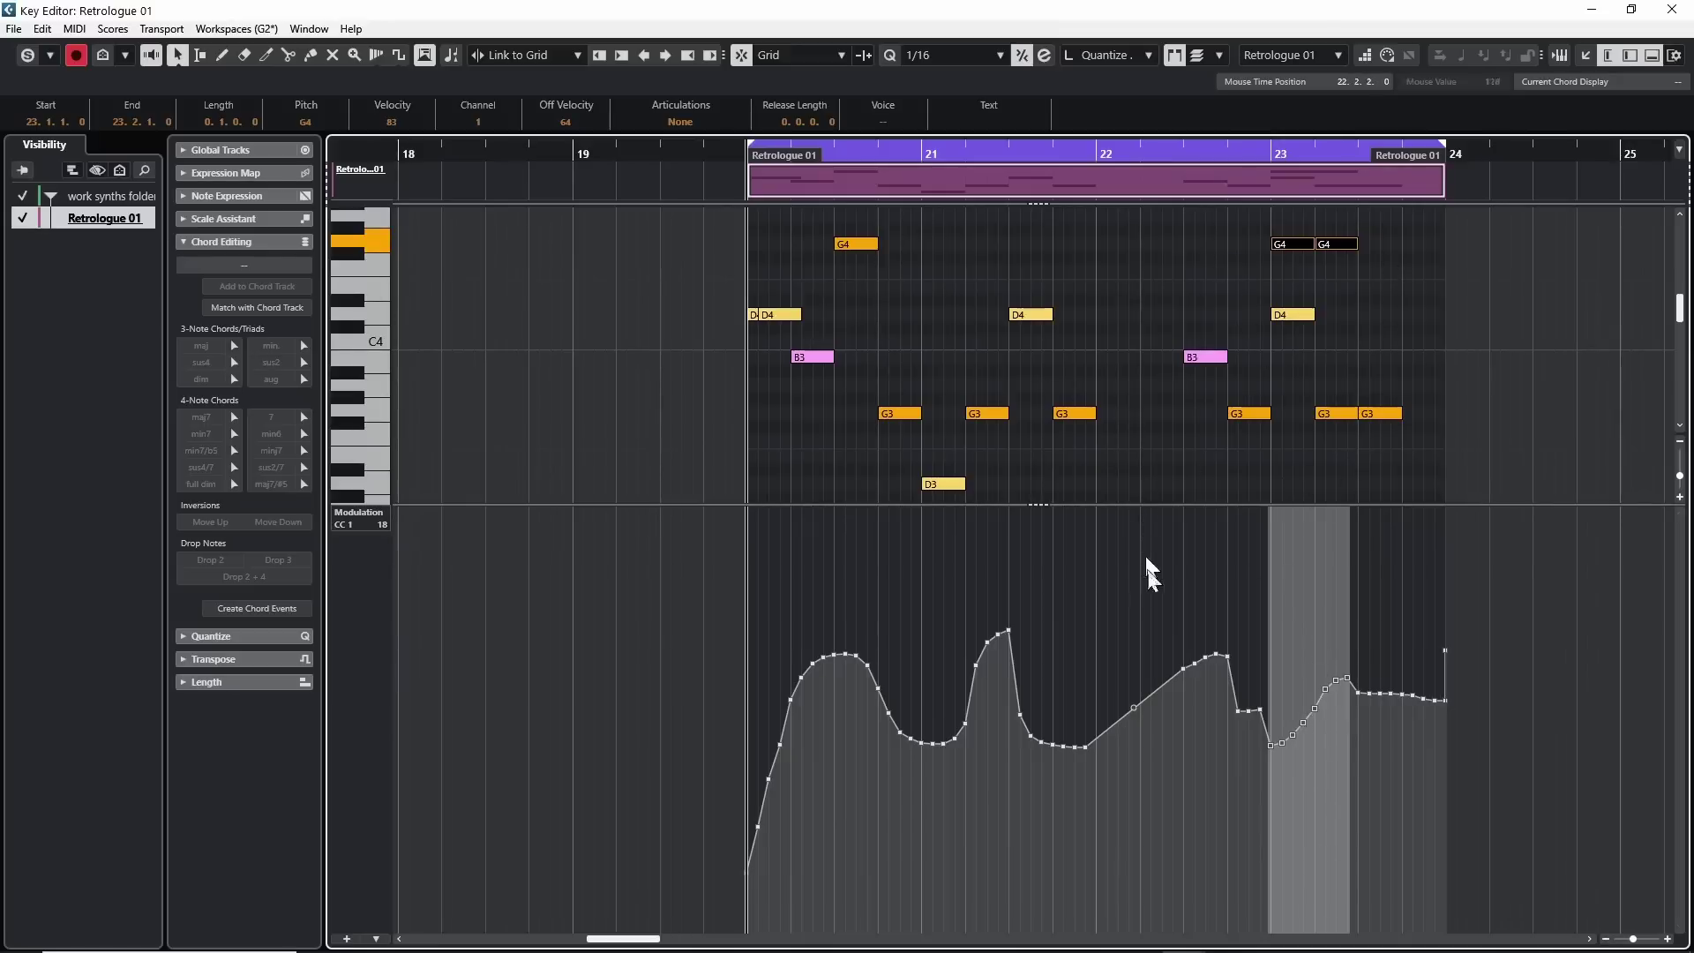
key("ctrl+z")
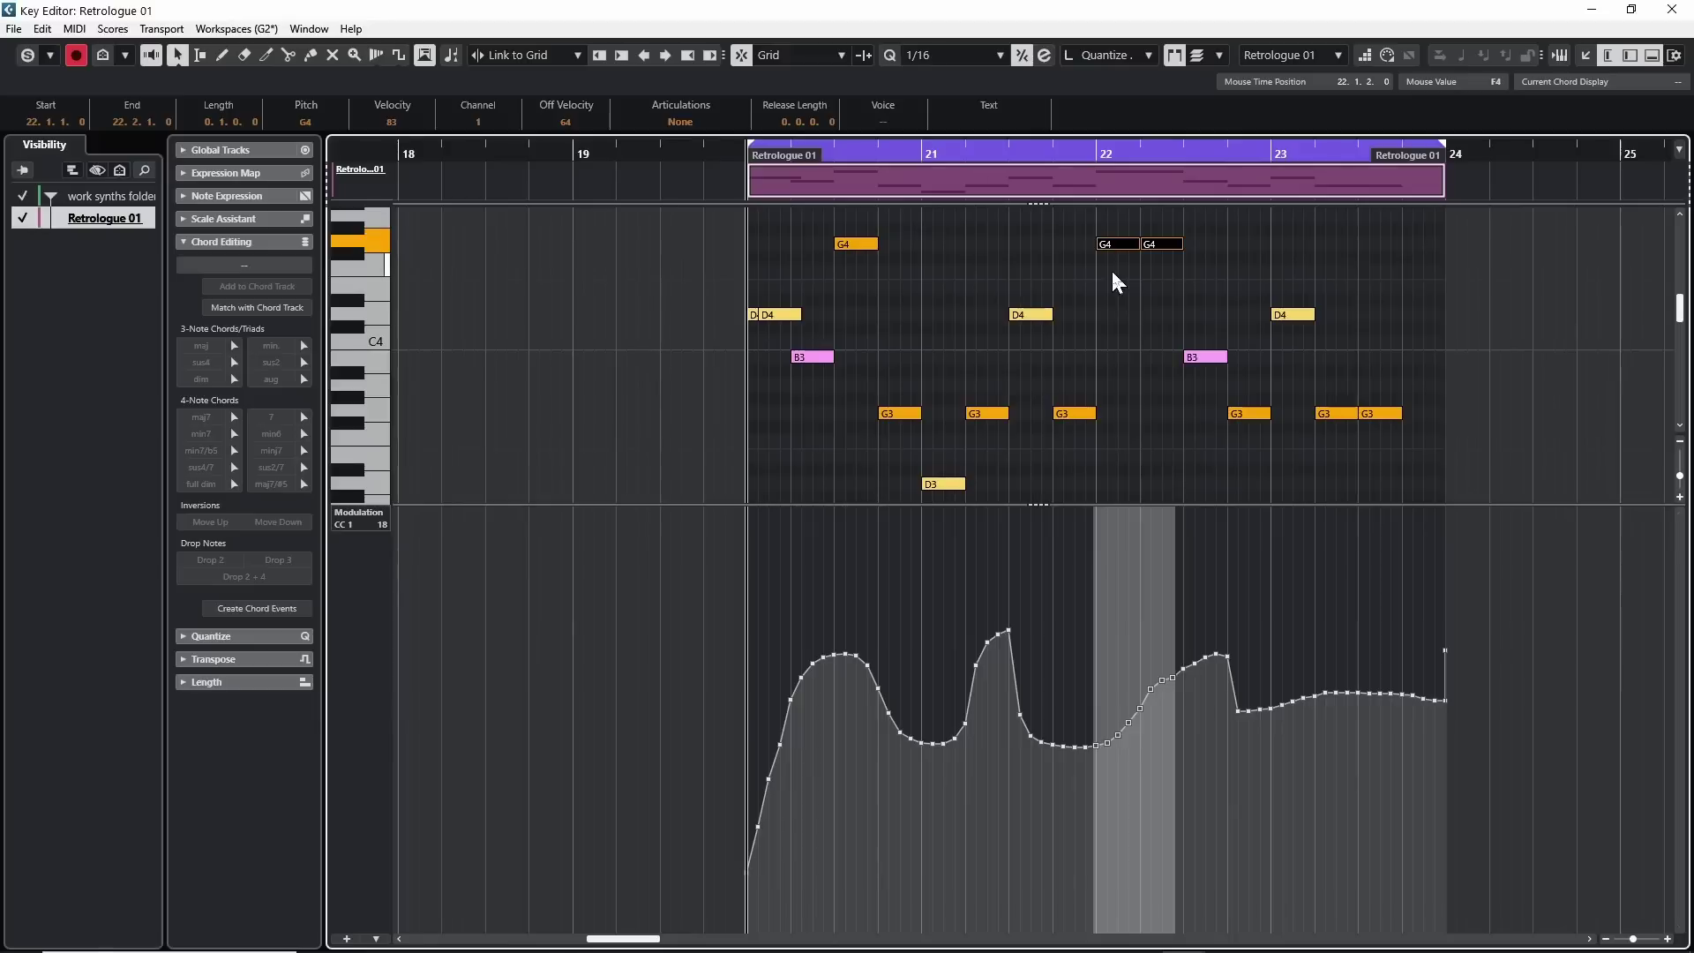
left_click(1112, 273)
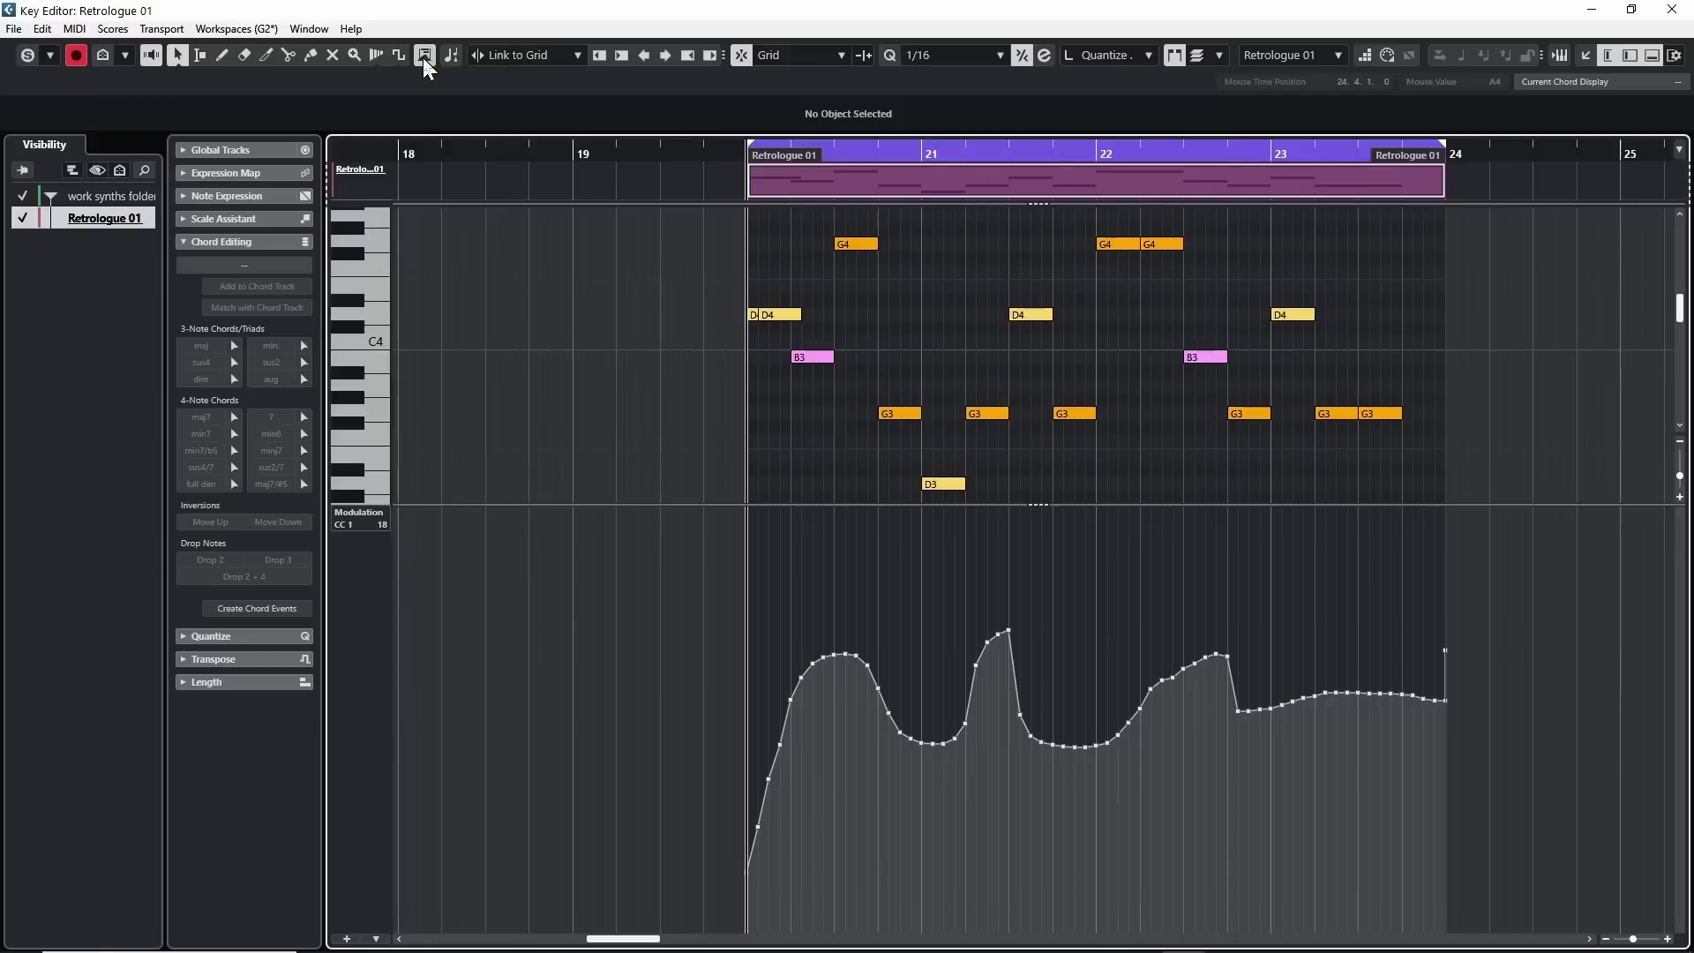
- Select the two G3 notes in bar 23 with their controllers, and replace that selection with bar 22's two G4 notes alone
left_click_drag(1327, 383, 1371, 423)
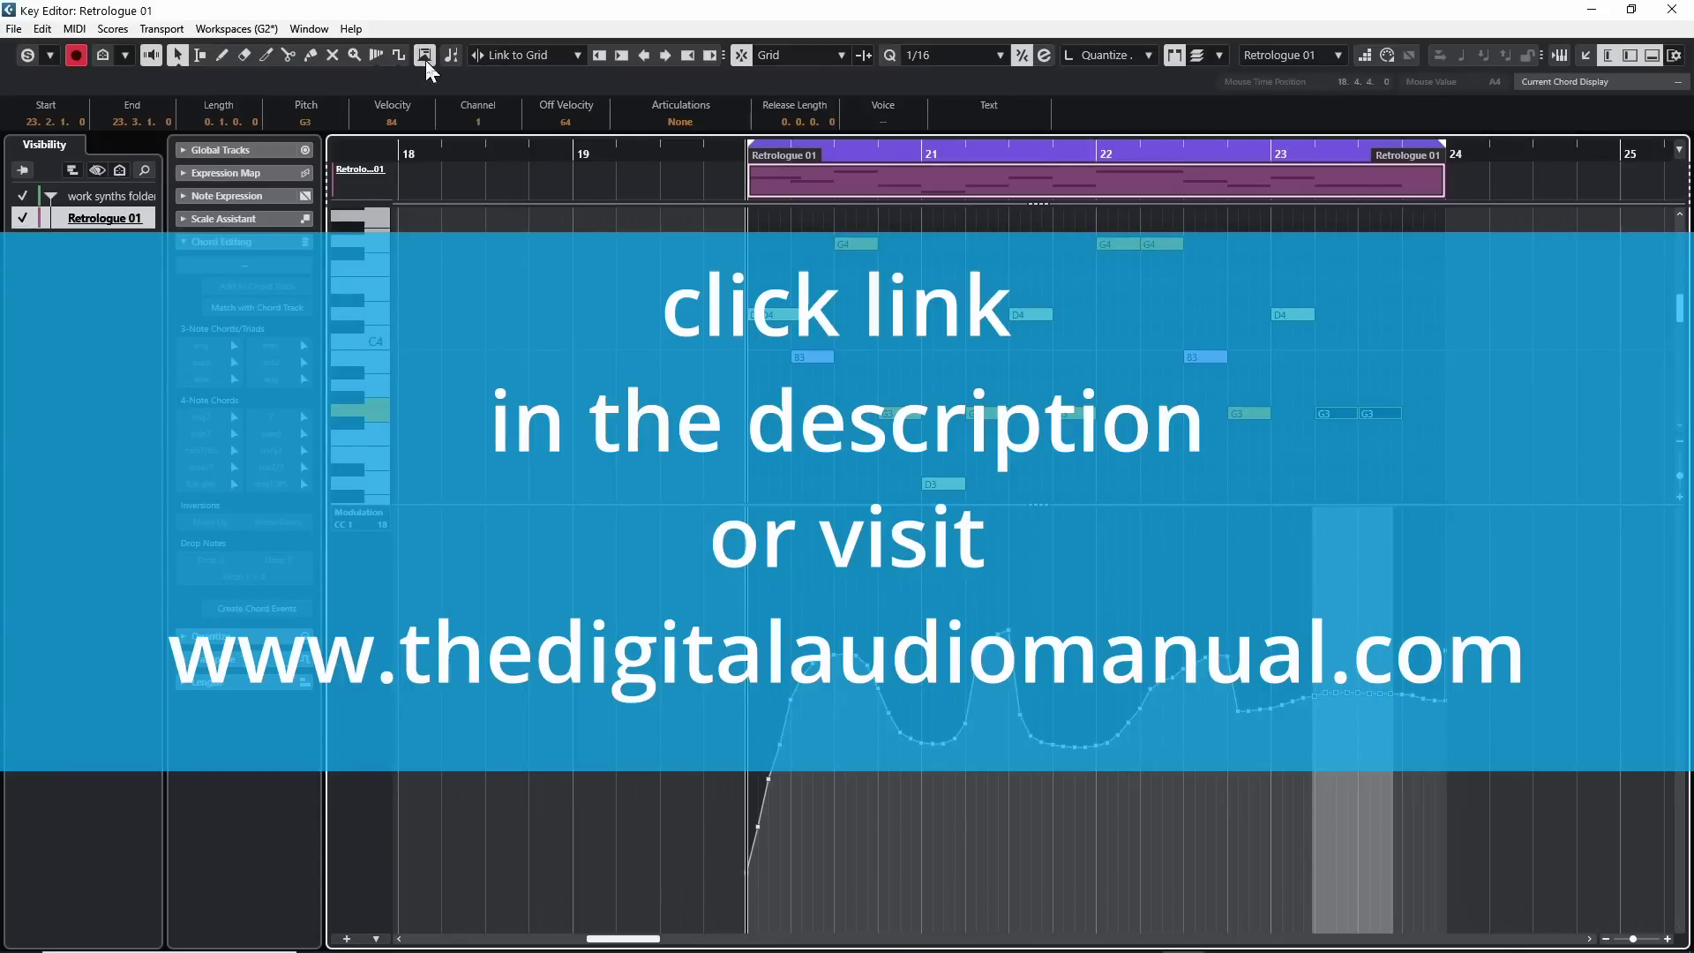
left_click(1127, 282)
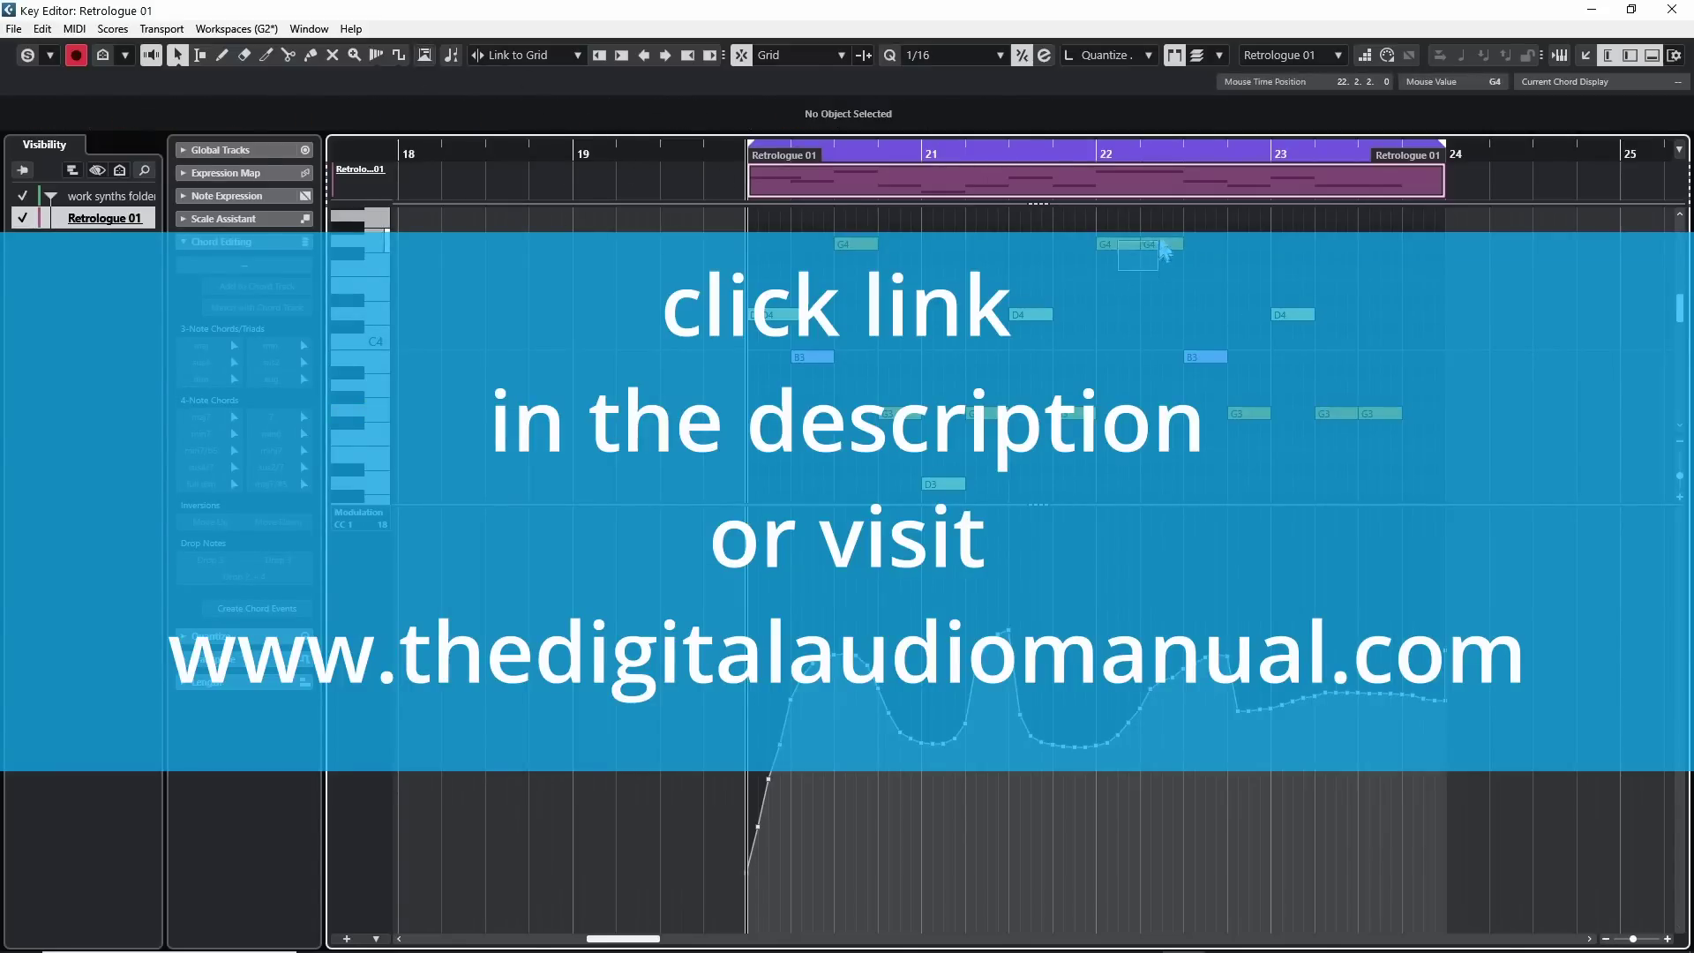
left_click_drag(1163, 250, 1161, 249)
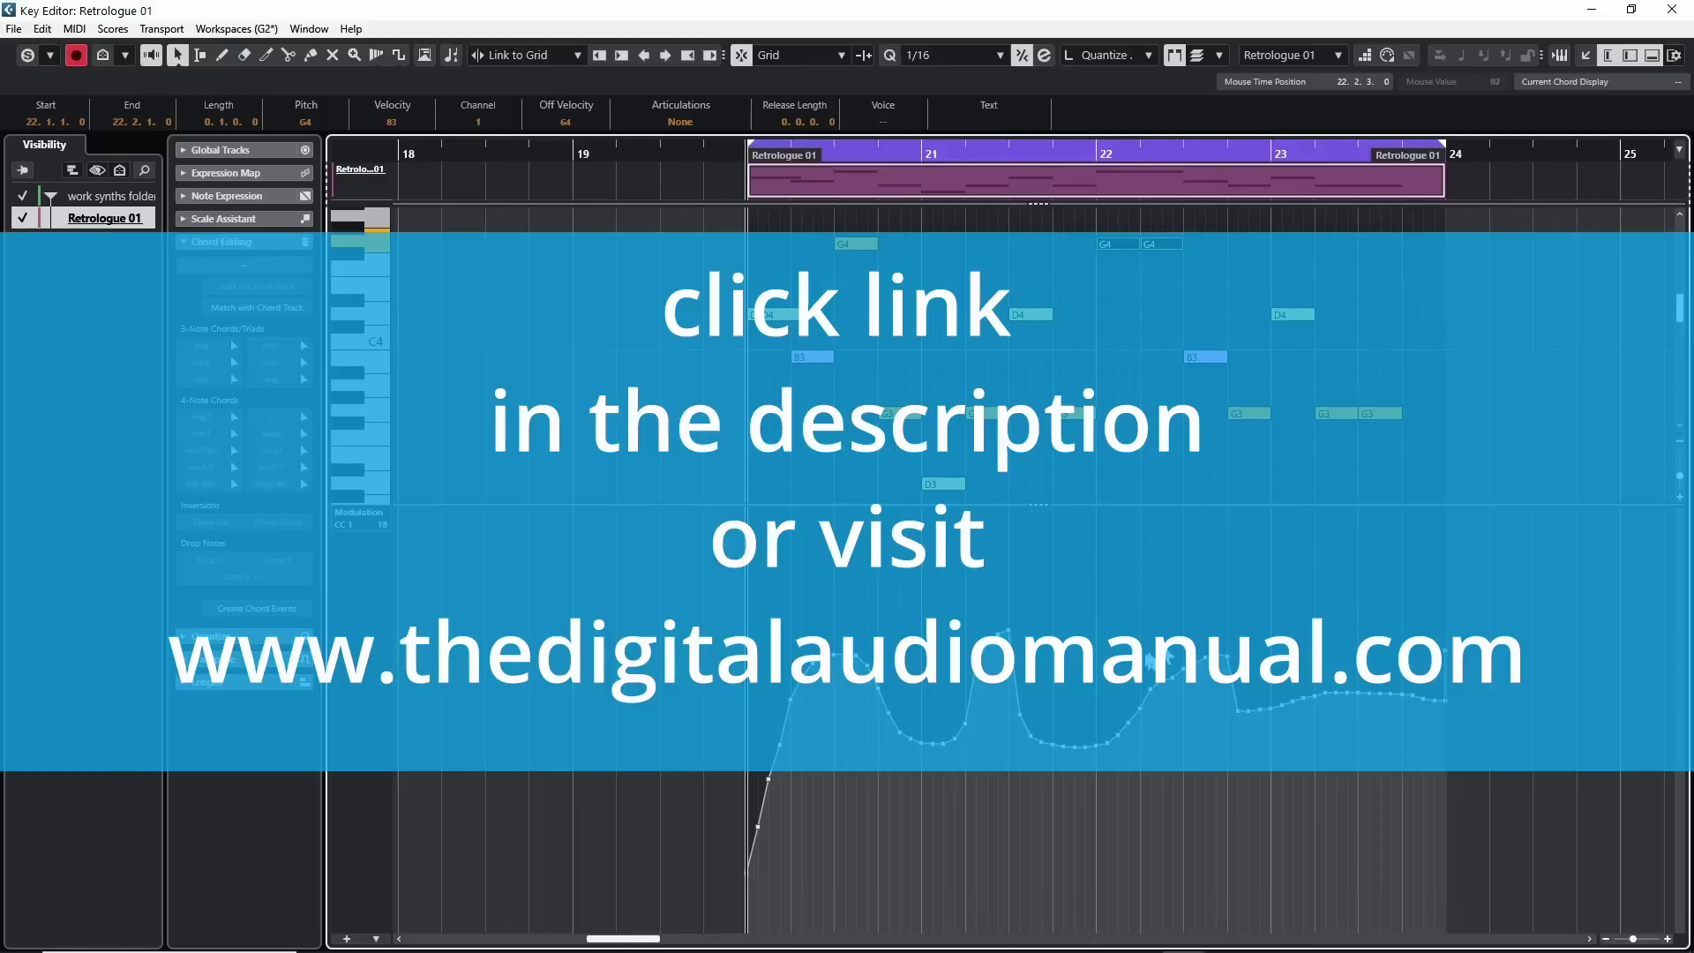